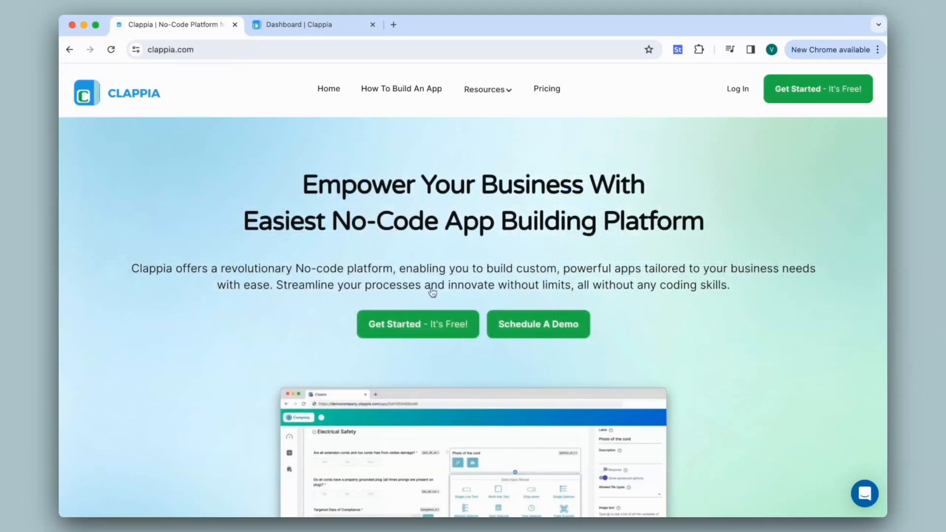
# Create a new blank app from the Clappia dashboard and name it "Customer Feedback".
pyautogui.click(298, 21)
pyautogui.click(230, 137)
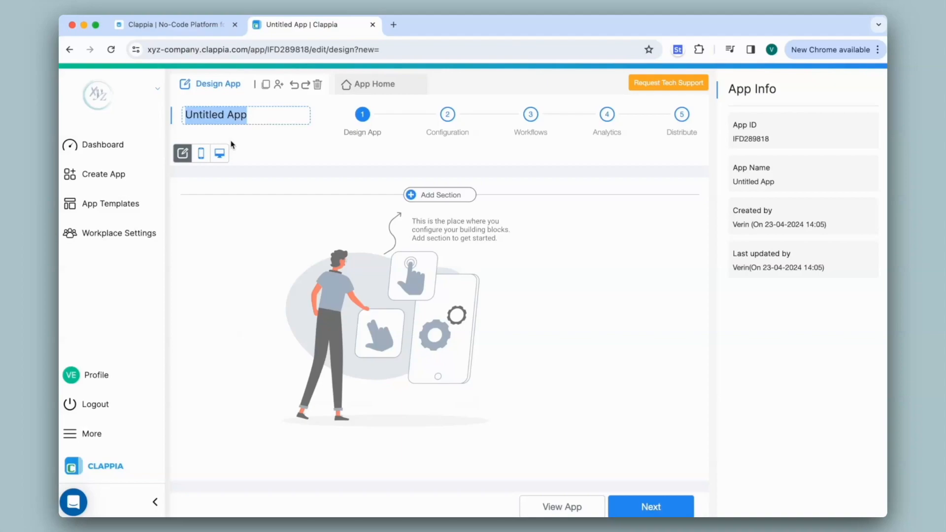
pyautogui.write('Customer Feedback')
pyautogui.press('Return')
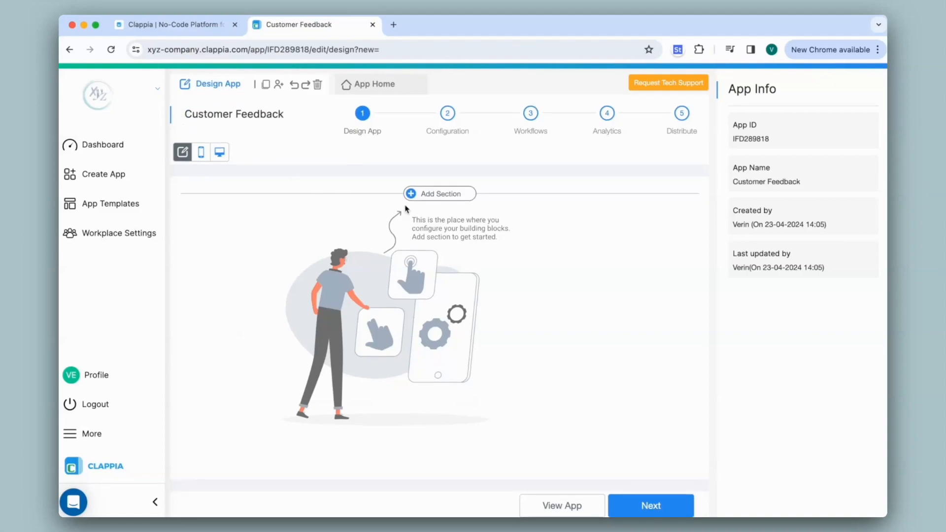
# Add a section named "Feedback" to the app and save it.
pyautogui.click(438, 195)
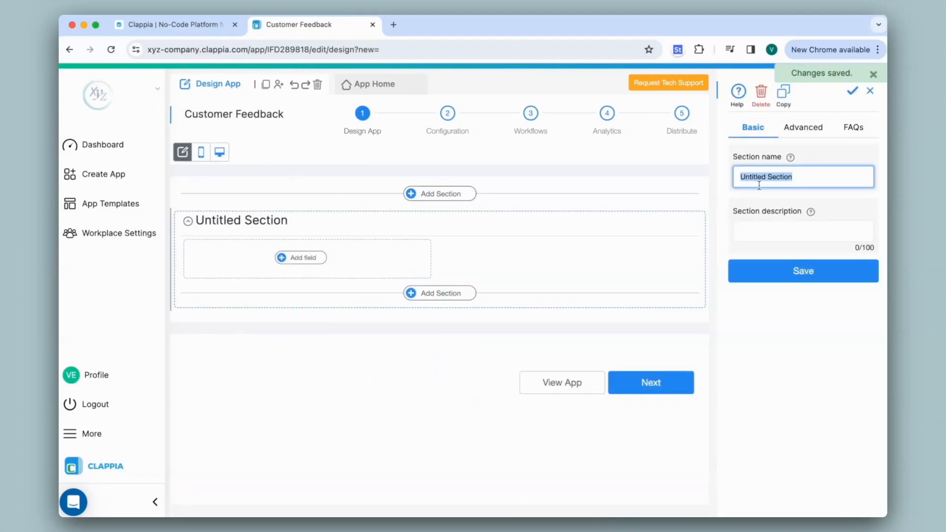
pyautogui.write('Feedback')
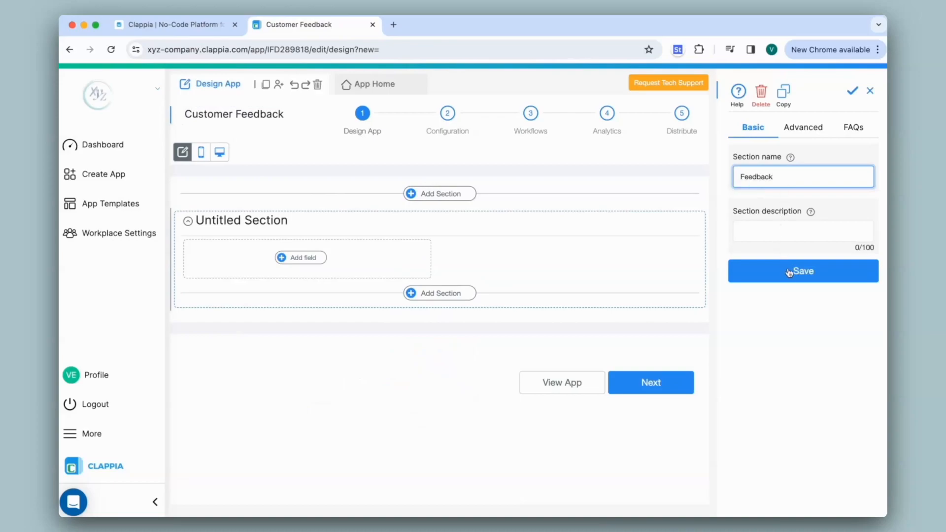
pyautogui.click(790, 273)
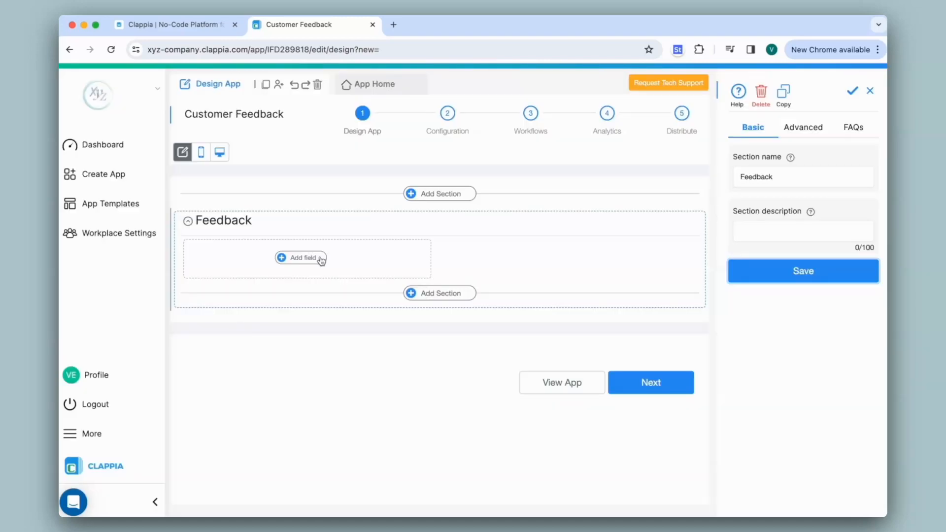
# Add a Single Selector labelled "Were you satisfied with your recent experience with our product/service?" with options Yes and No, and save it.
pyautogui.click(321, 261)
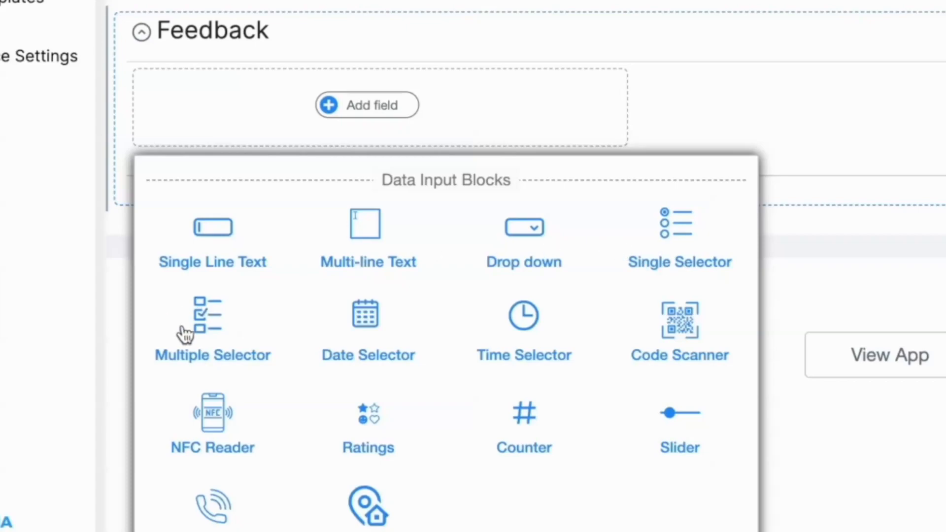
pyautogui.click(675, 232)
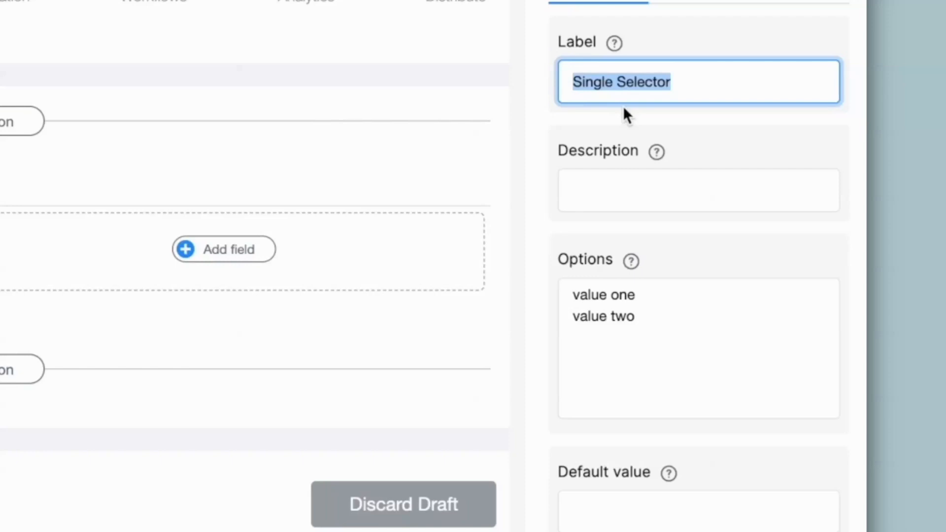
pyautogui.write('Were you satisfied with your recent experience with our product/service?')
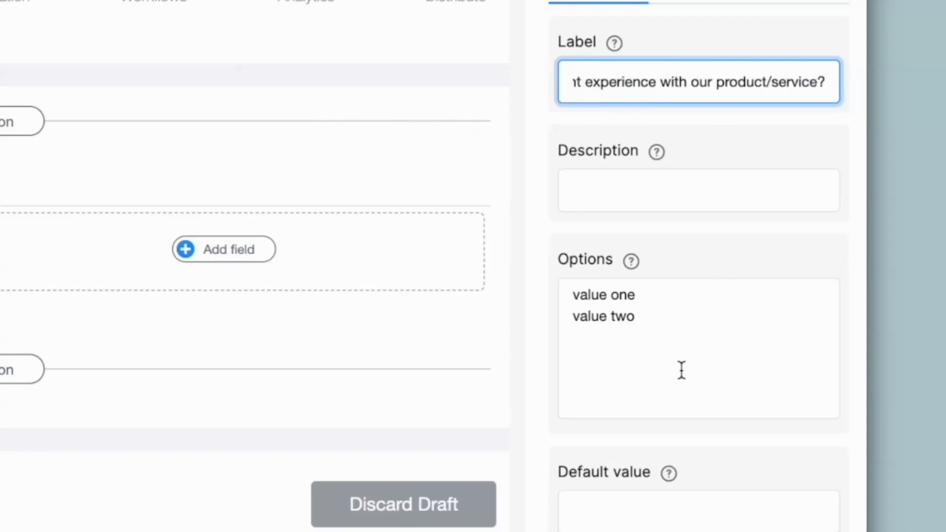
pyautogui.moveTo(682, 370); pyautogui.dragTo(558, 256)
pyautogui.write('Yes')
pyautogui.press('Return')
pyautogui.write('No')
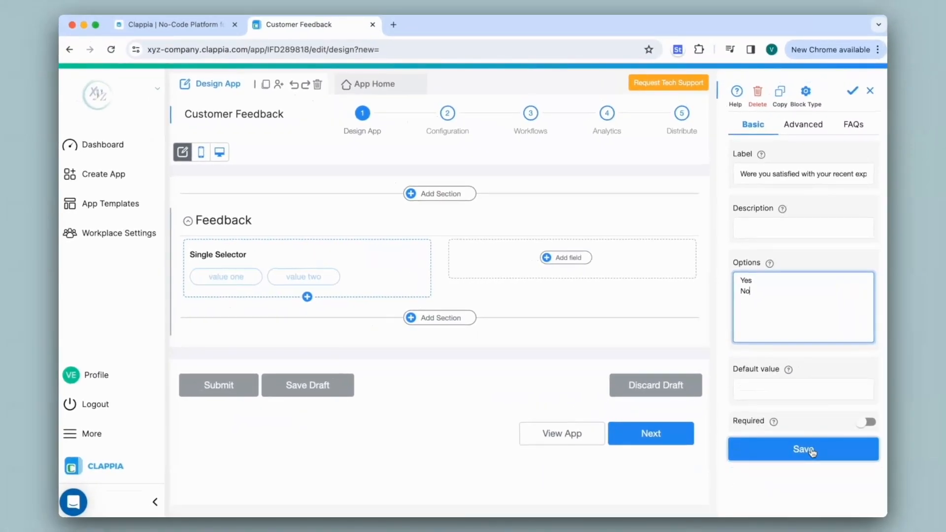
pyautogui.click(808, 448)
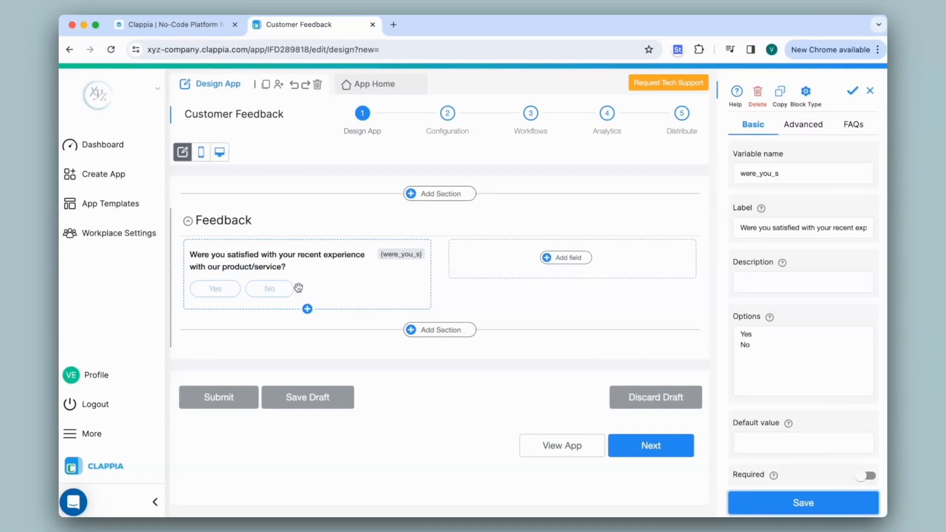
# Add a Calculations & Logic block beside the satisfaction question and label it "Score".
pyautogui.click(542, 260)
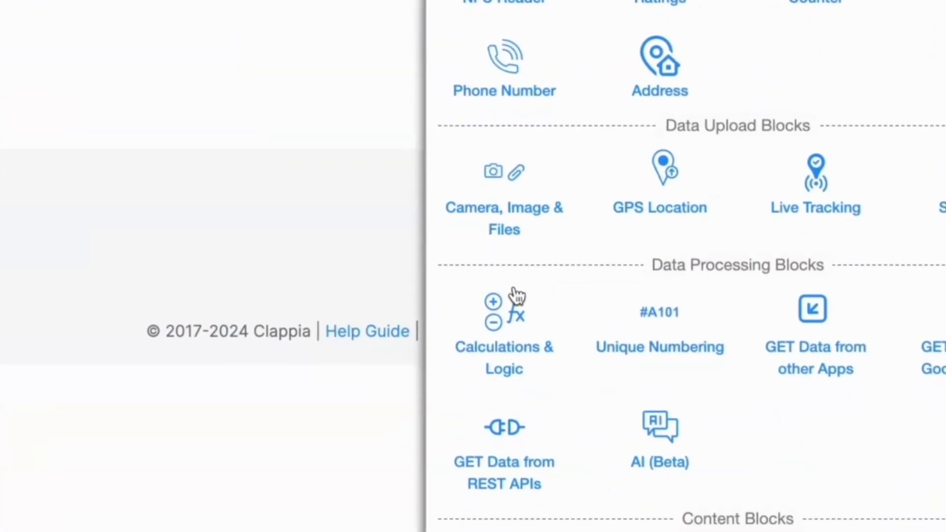
pyautogui.click(496, 329)
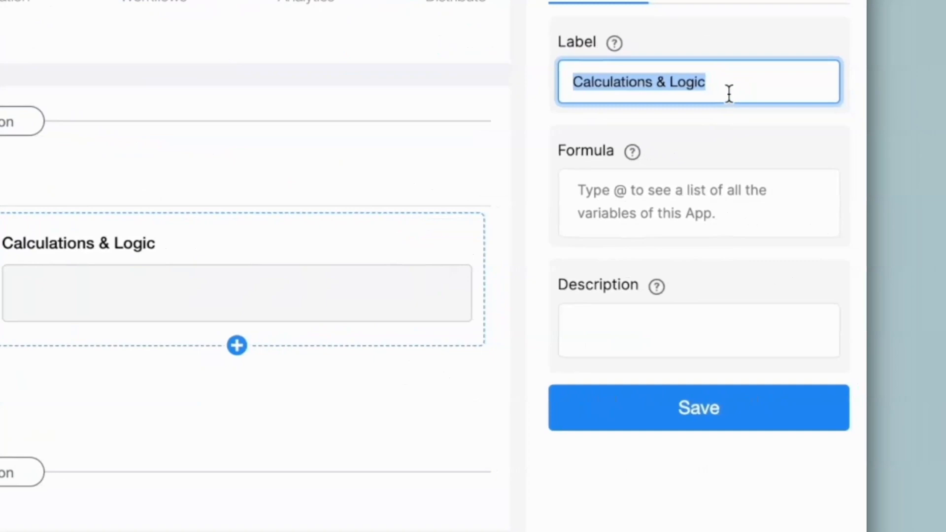
pyautogui.write('Score')
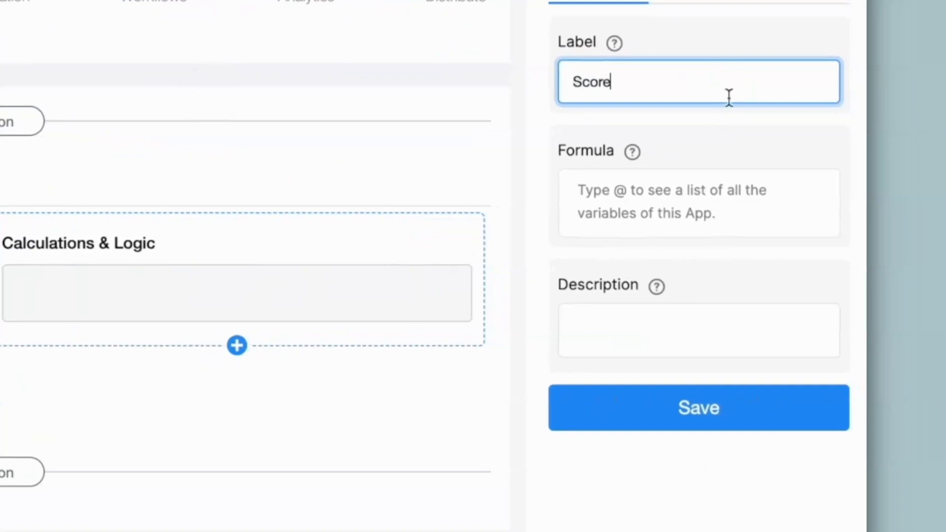
pyautogui.click(708, 188)
pyautogui.write('if')
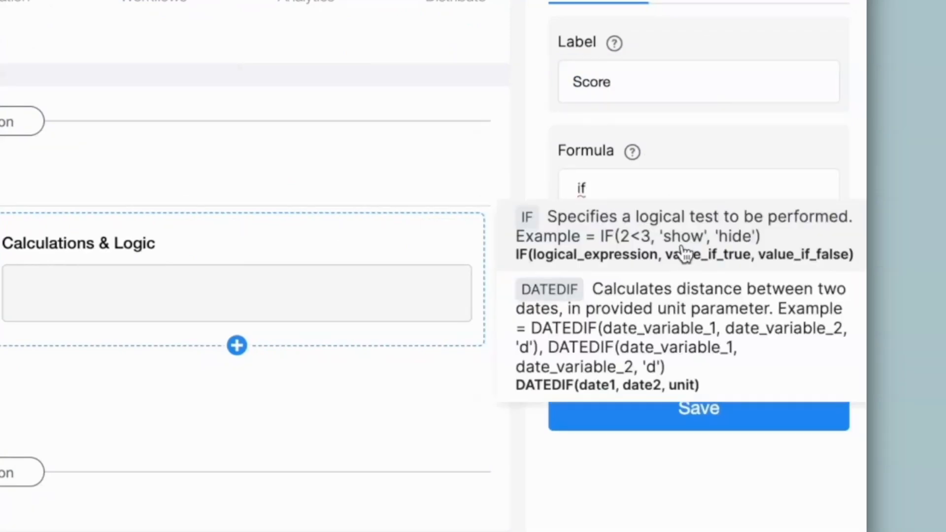
pyautogui.press('BackSpace')
pyautogui.press('BackSpace')
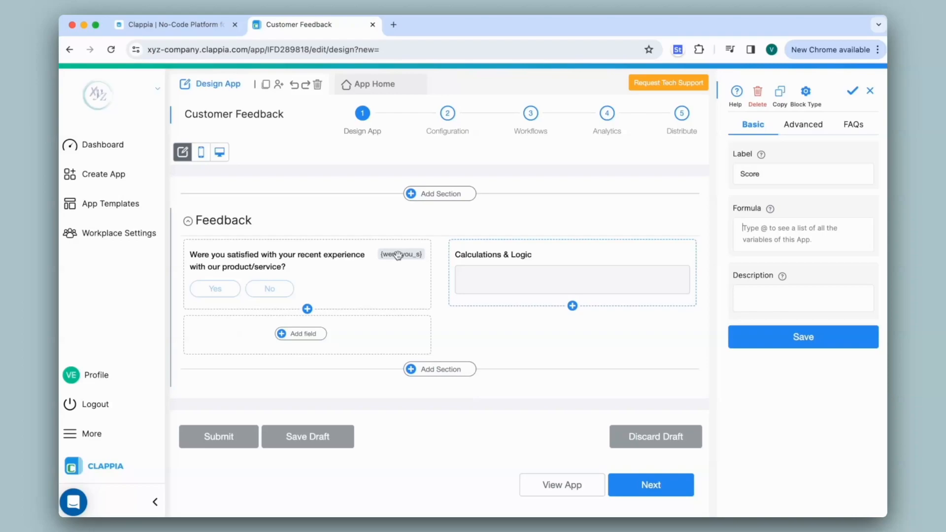
pyautogui.click(770, 223)
pyautogui.write('@were')
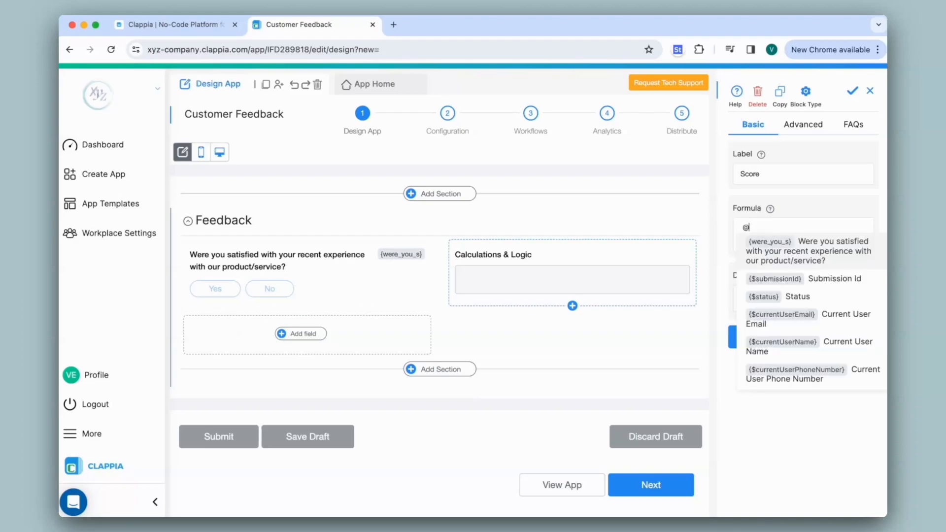
pyautogui.click(807, 250)
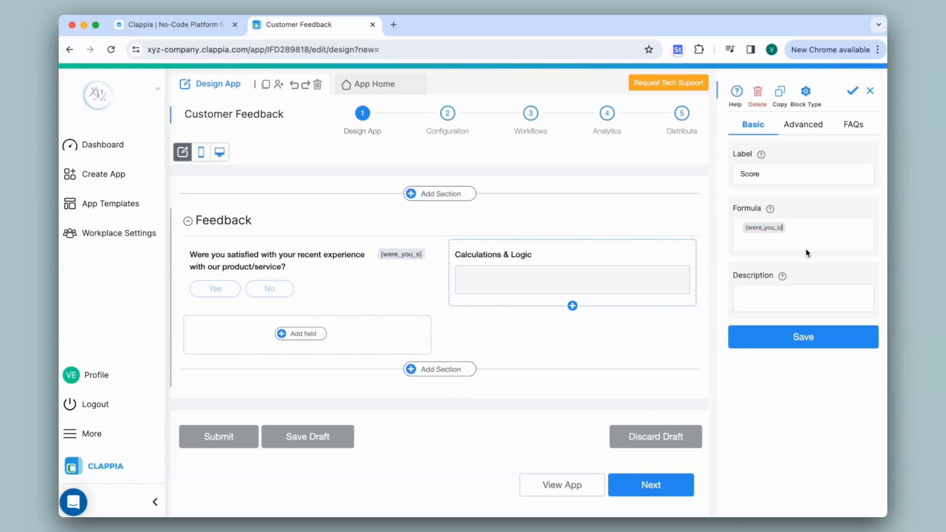
pyautogui.press('BackSpace')
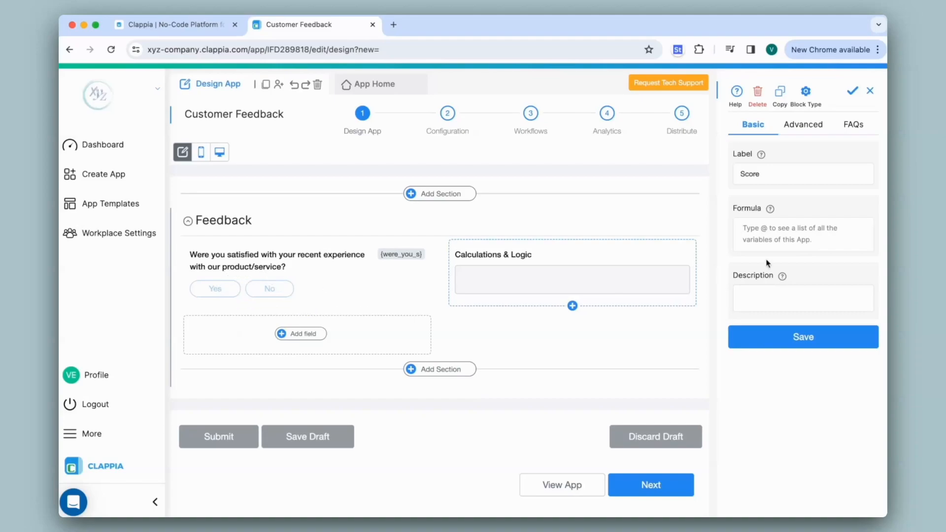
# Set the Score block's formula to IF({were_you_s}="Yes",1,0) and save it.
pyautogui.write('if')
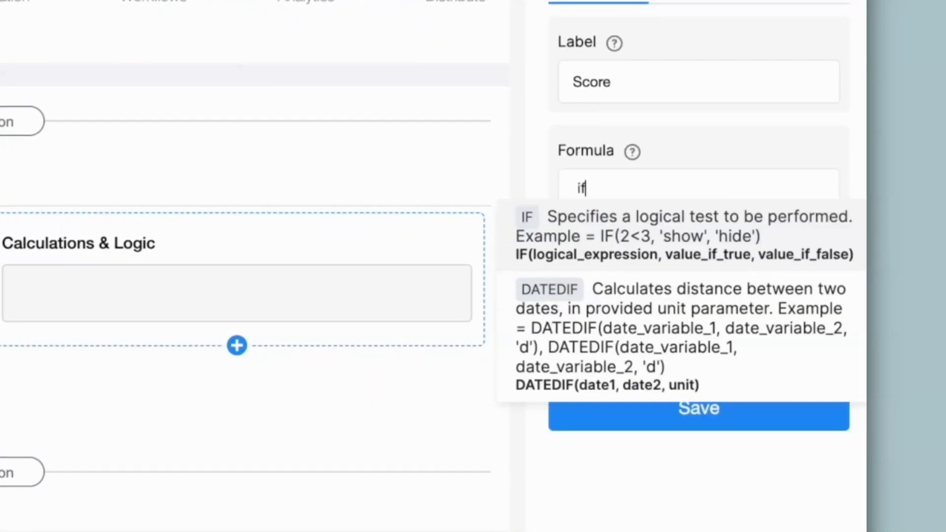
pyautogui.press('Return')
pyautogui.write('@')
pyautogui.click(666, 230)
pyautogui.write('=')
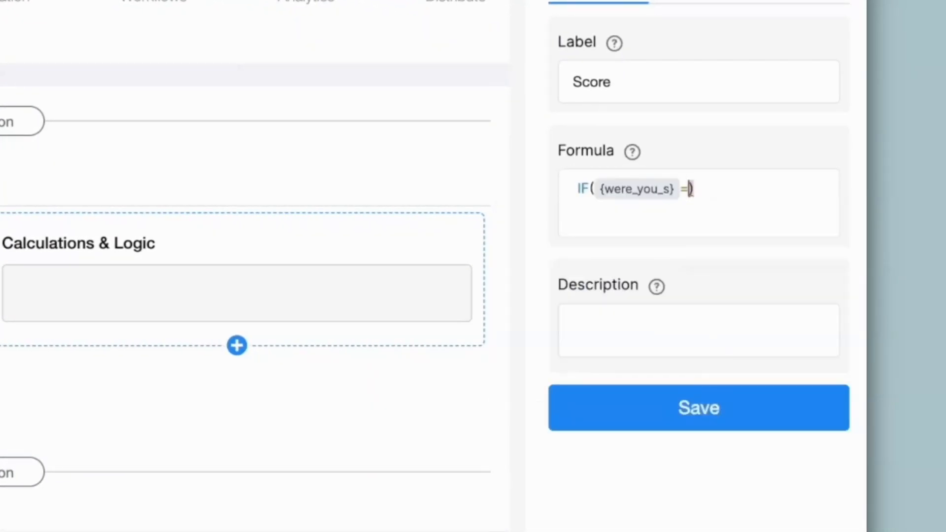
pyautogui.write('"Yes",')
pyautogui.write('1,')
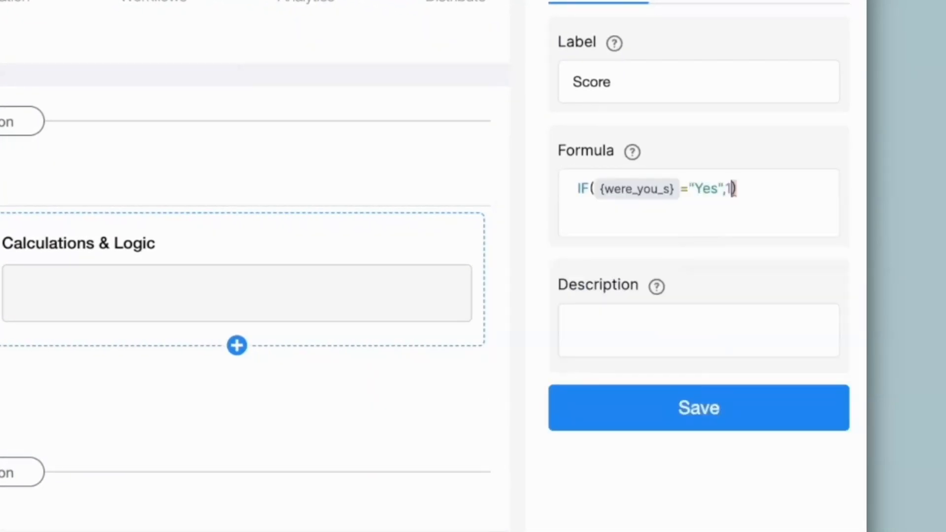
pyautogui.write('0')
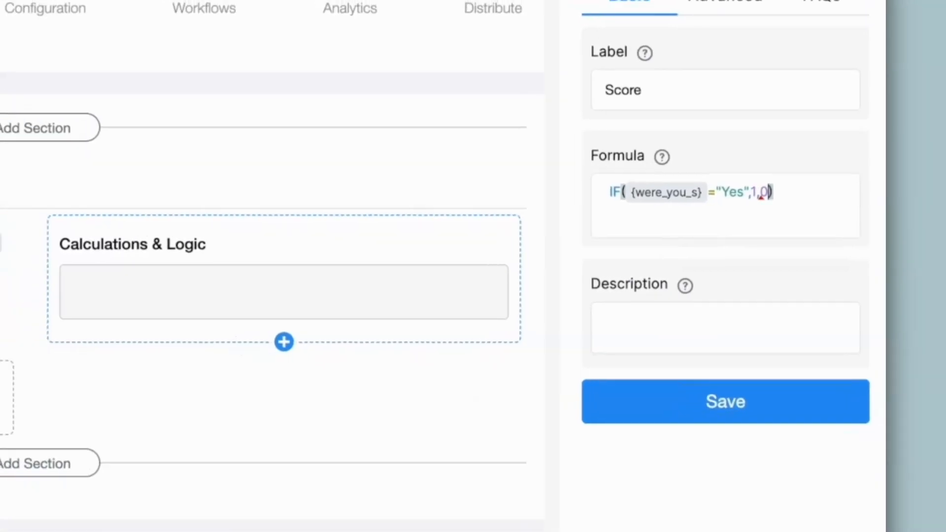
pyautogui.click(676, 408)
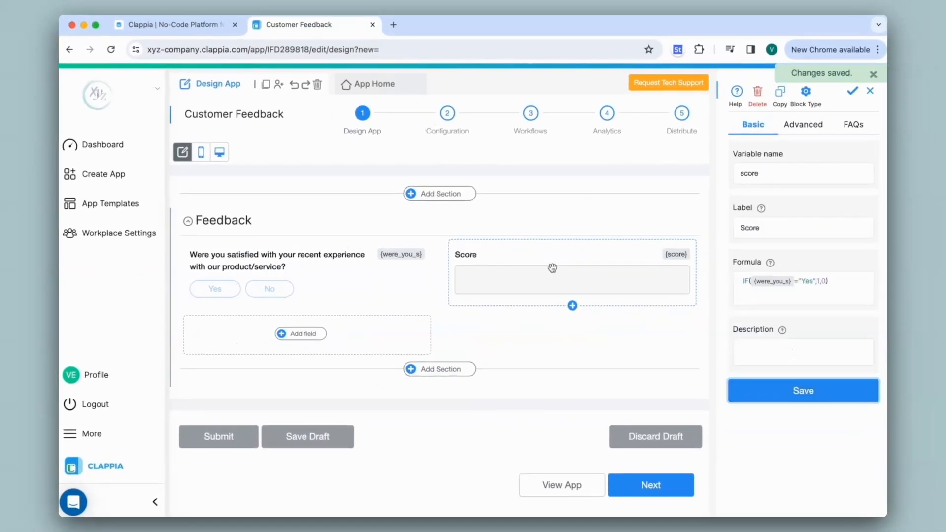
# Test the Score calculation in the live app by answering the satisfaction question Yes and No, and return to the app design.
pyautogui.click(367, 92)
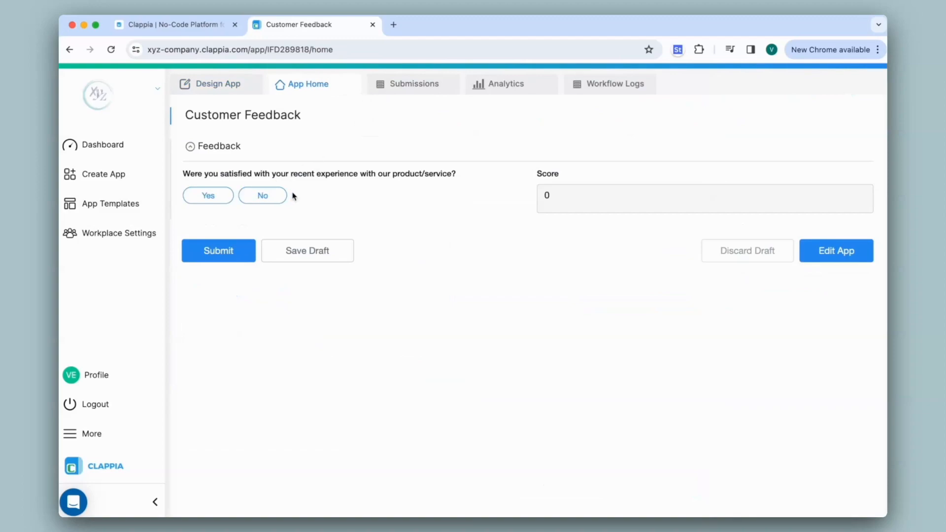
pyautogui.click(212, 196)
pyautogui.click(271, 195)
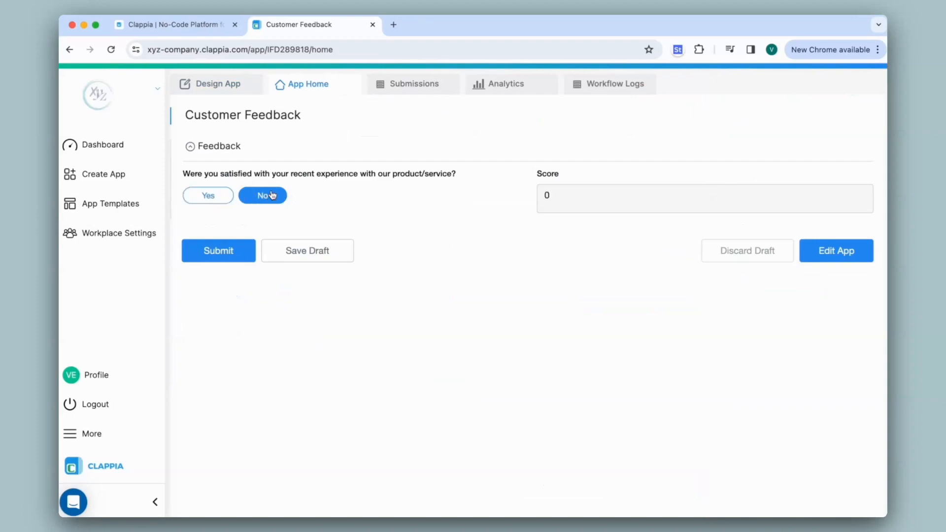
pyautogui.click(229, 85)
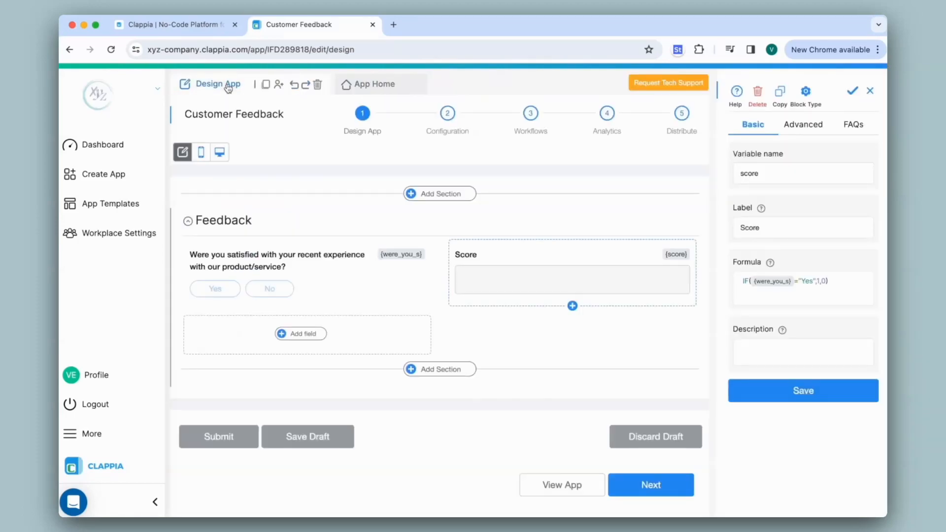
# Add a Single Selector labelled "Would you recommend our product to others?" with options Yes and No, and save it.
pyautogui.click(298, 337)
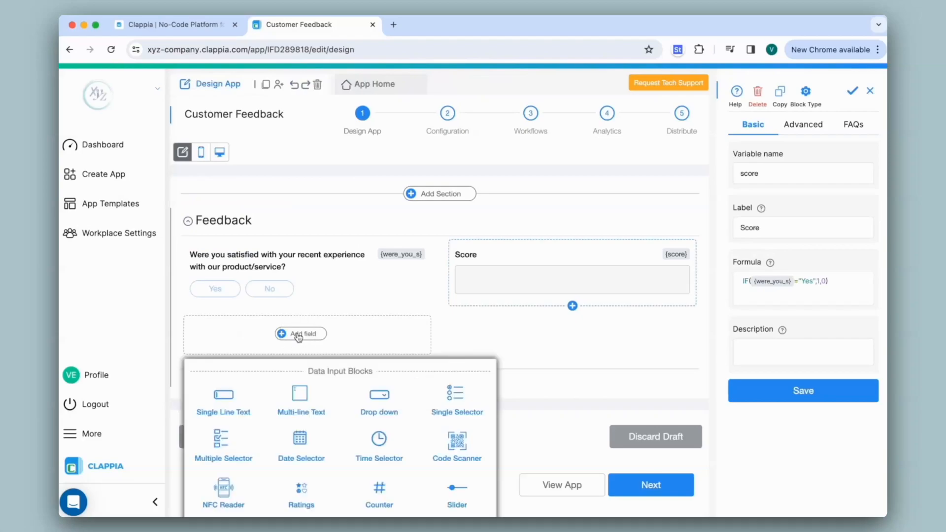
pyautogui.click(457, 393)
pyautogui.press('super+v')
pyautogui.moveTo(802, 314); pyautogui.dragTo(733, 276)
pyautogui.write('Yes')
pyautogui.press('Return')
pyautogui.write('No')
pyautogui.click(789, 454)
# Add a Calculations & Logic block labelled "Score" beside the recommendation question with formula IF({would_you_}="Yes",1,0), and save it.
pyautogui.click(572, 334)
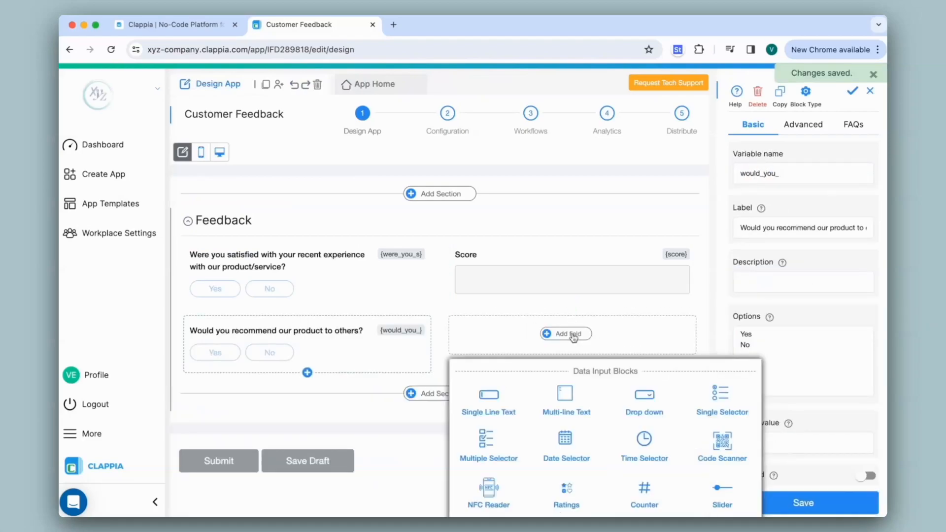
pyautogui.scroll(-5, 576, 335)
pyautogui.click(583, 340)
pyautogui.write('Score')
pyautogui.click(803, 235)
pyautogui.write('IF')
pyautogui.click(812, 256)
pyautogui.write('(@would')
pyautogui.click(812, 257)
pyautogui.write('="Yes",1,0)')
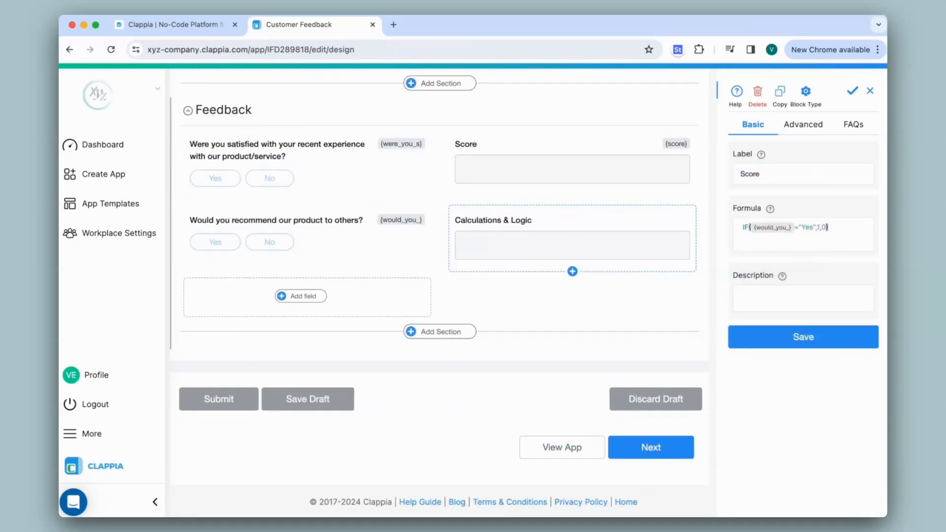
pyautogui.click(804, 337)
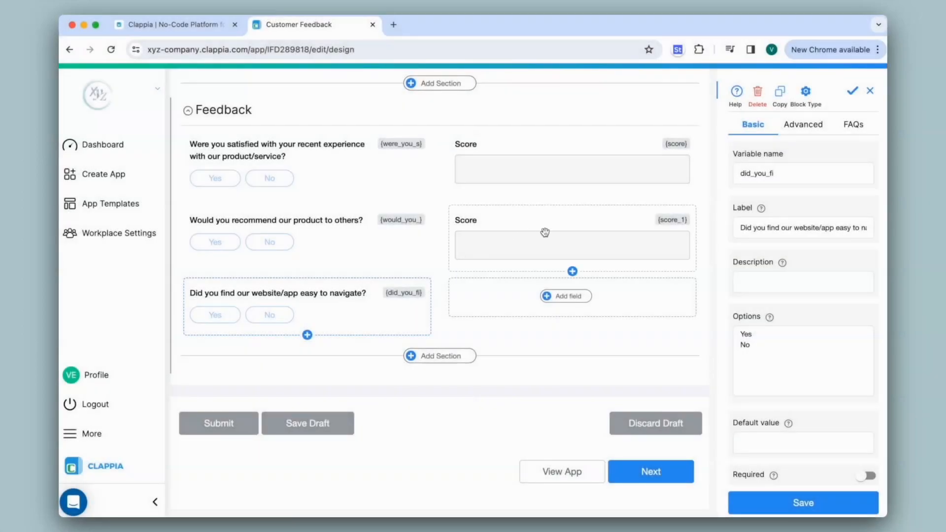
# Duplicate the recommendation question's Score block and place the copy after the website/app navigation question.
pyautogui.click(578, 230)
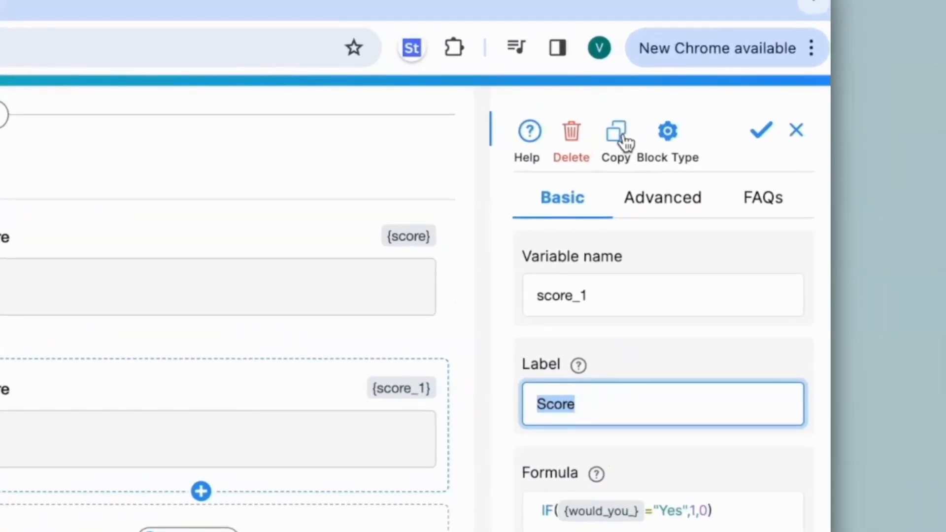
pyautogui.click(625, 142)
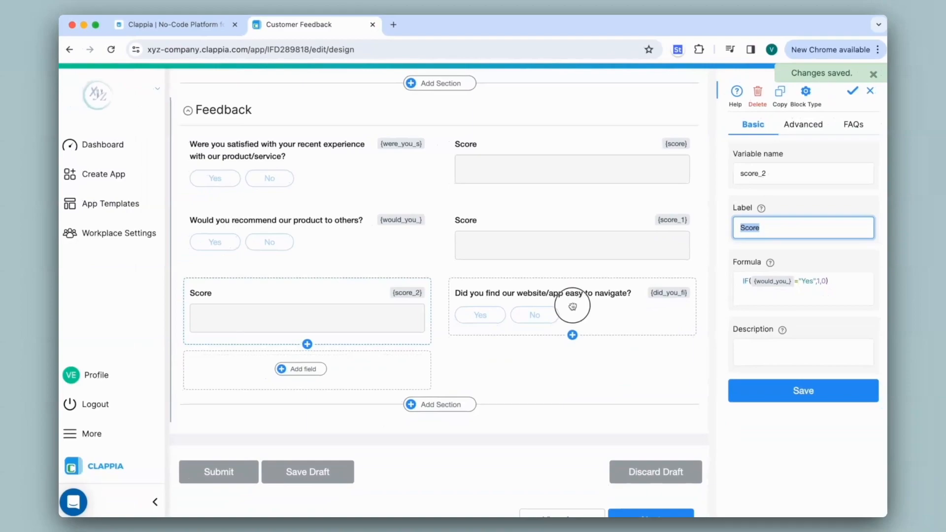
pyautogui.moveTo(573, 307); pyautogui.dragTo(334, 299)
pyautogui.click(603, 316)
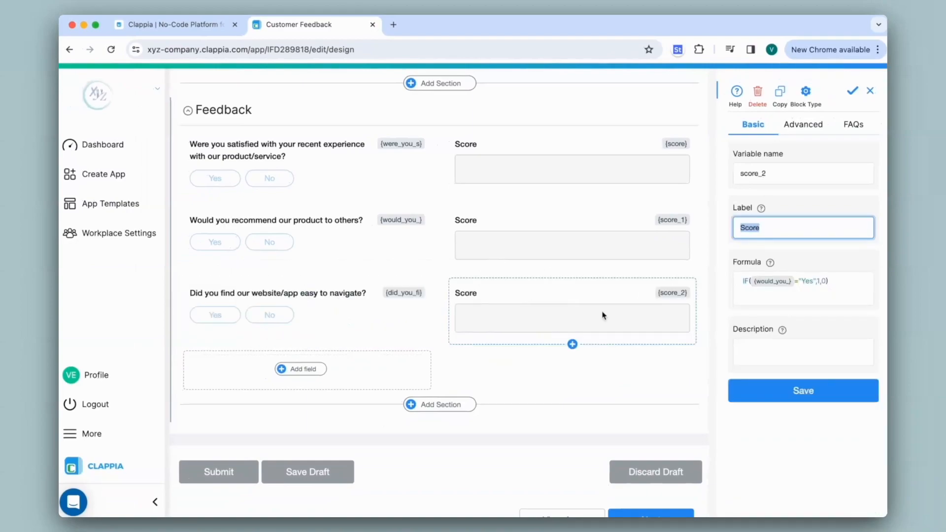
# Change the formula of the website/app navigation question's Score to IF({did_you_fi}="Yes",1,0) and save it.
pyautogui.click(791, 282)
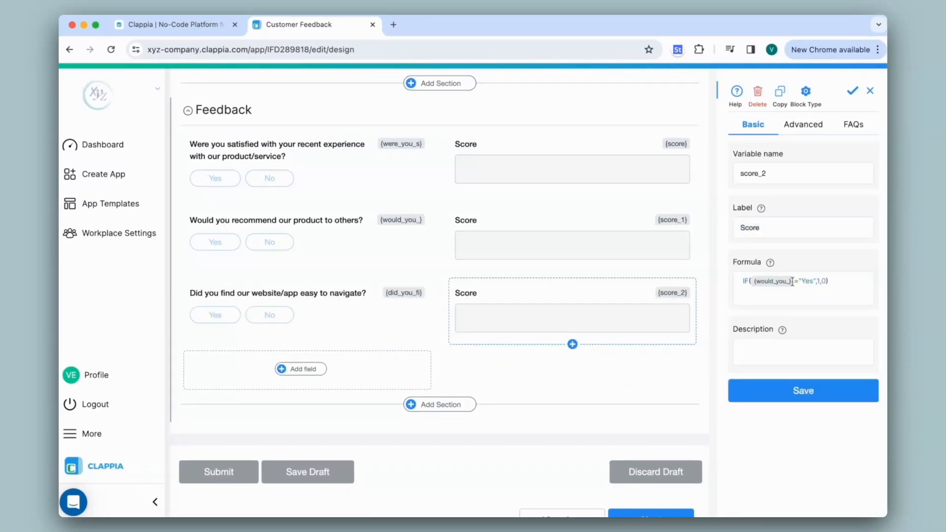
pyautogui.press('BackSpace')
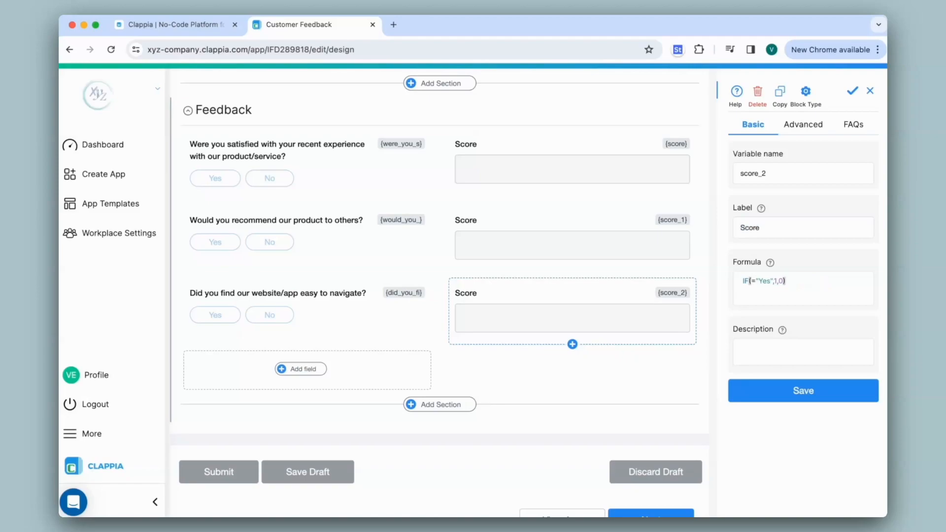
pyautogui.write('@did')
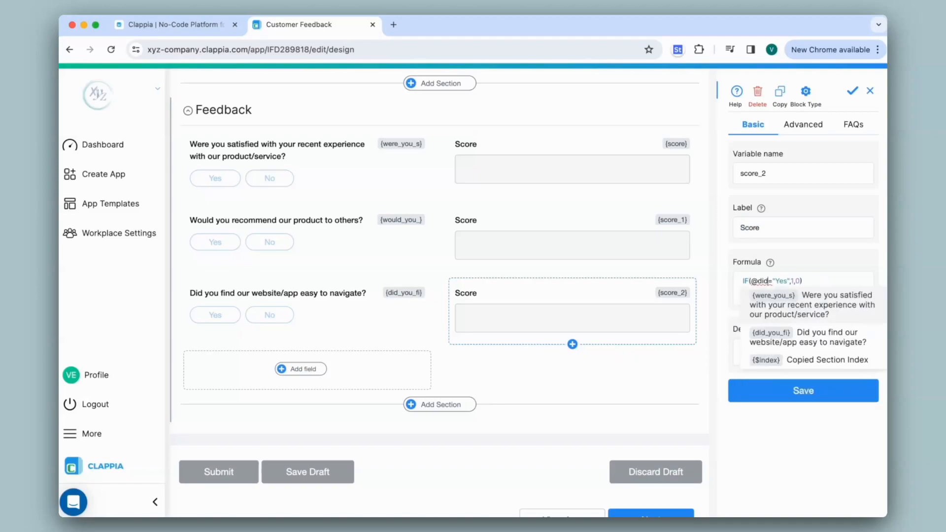
pyautogui.click(846, 334)
pyautogui.click(828, 396)
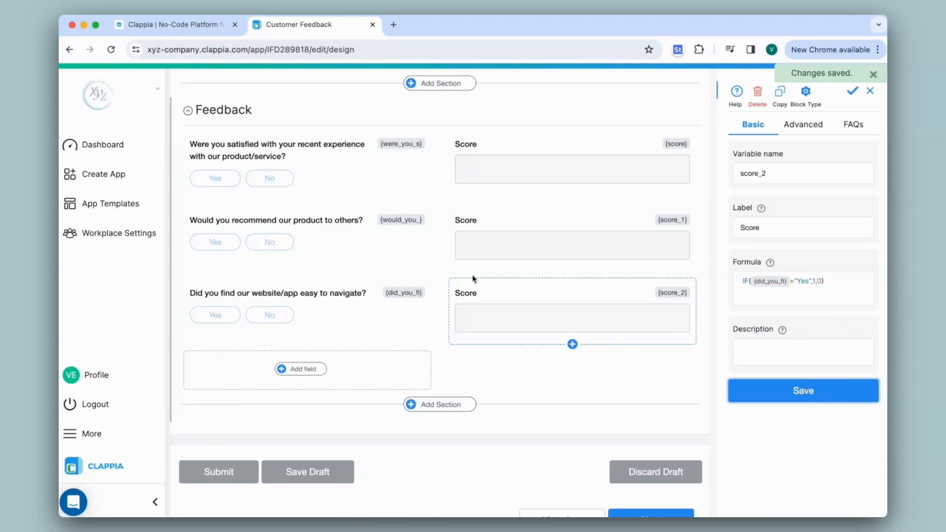
# Add the customer support and future purchase Yes/No questions, each with its own Score block giving 1 for Yes and 0 otherwise.
pyautogui.click(300, 370)
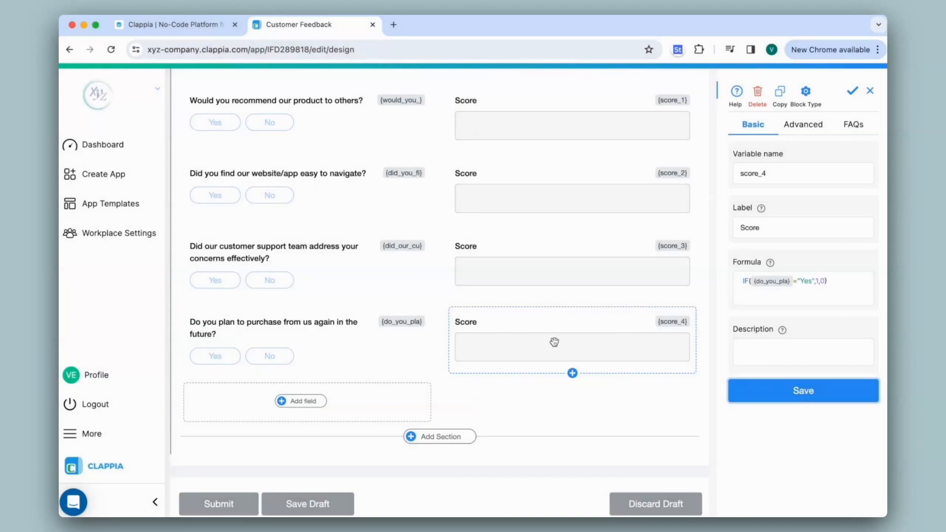
# Open the live app and answer Yes to all five questions to test their scores.
pyautogui.scroll(5, 554, 342)
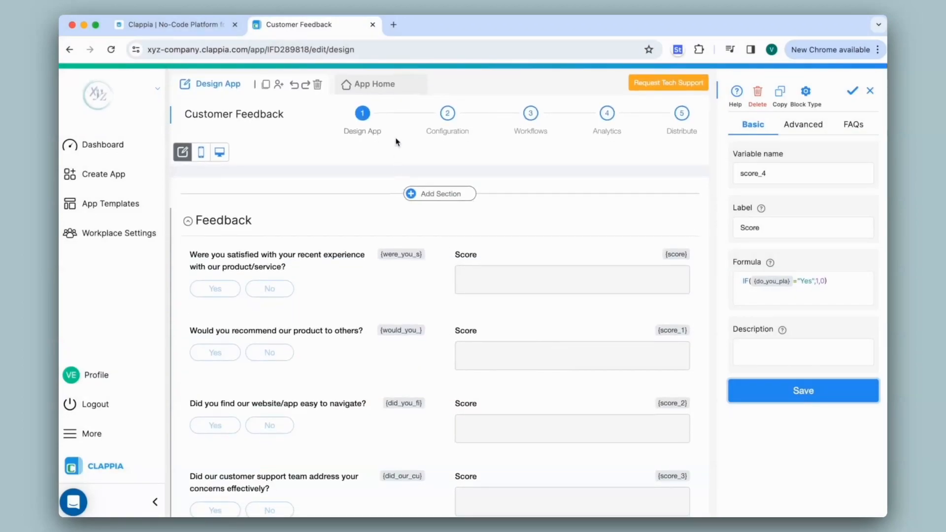
pyautogui.click(357, 85)
pyautogui.click(214, 196)
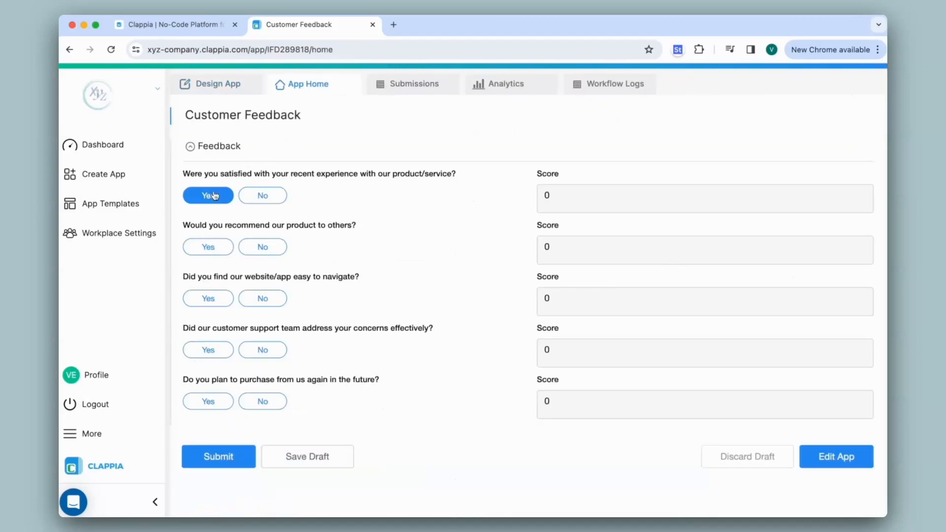
pyautogui.click(214, 248)
pyautogui.click(214, 298)
pyautogui.click(216, 350)
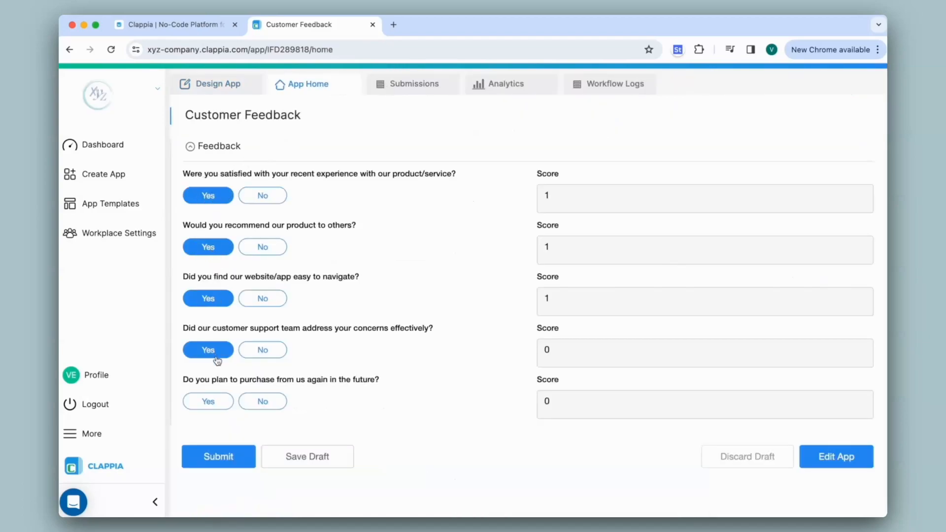
pyautogui.click(218, 402)
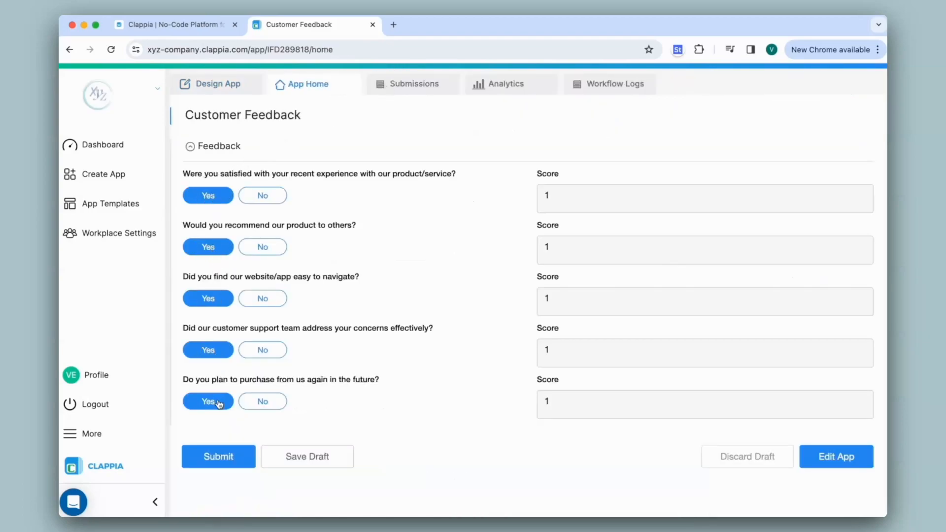
# Change the customer support, website/app navigation and recommendation answers to No to test their scores.
pyautogui.click(264, 351)
pyautogui.click(265, 299)
pyautogui.click(269, 246)
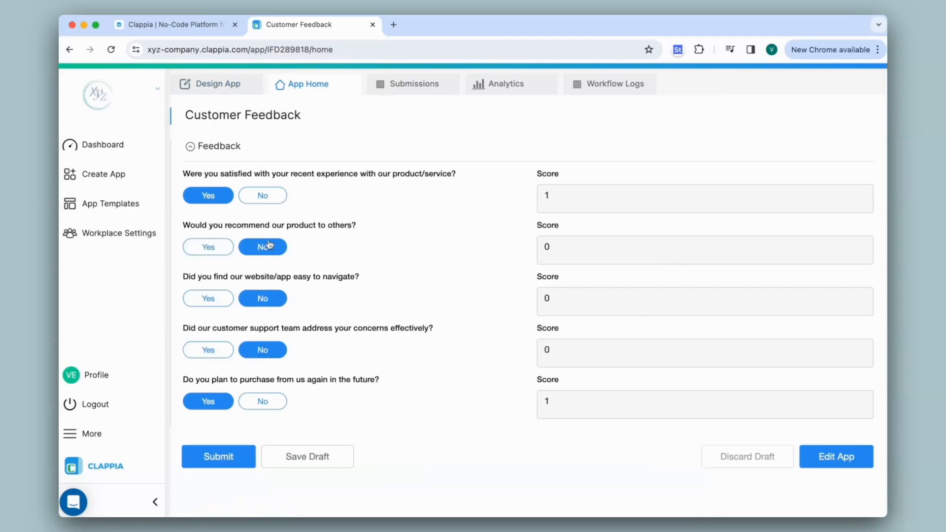
# In the app design, add a Drop down labelled "How would you rate the overall quality of our product?" with options Excellent, Good and Fair, and save it.
pyautogui.click(213, 90)
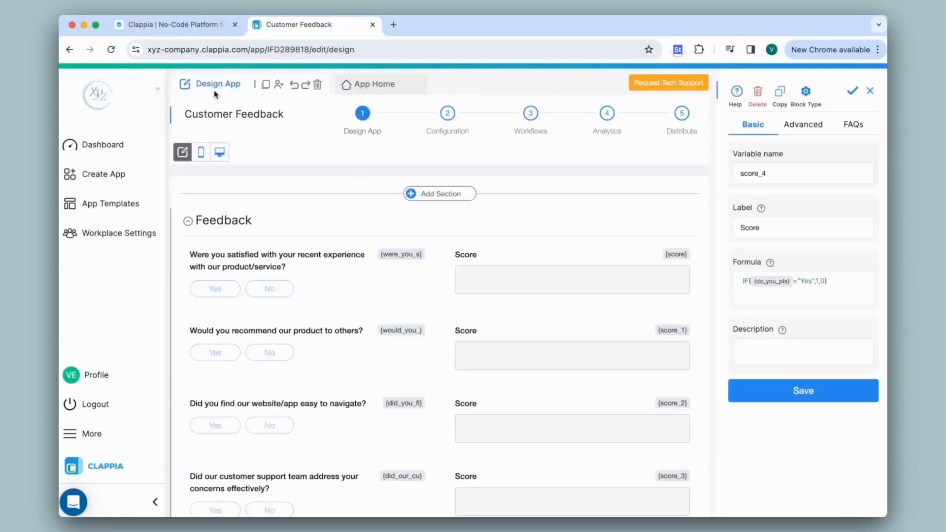
pyautogui.scroll(-5, 438, 276)
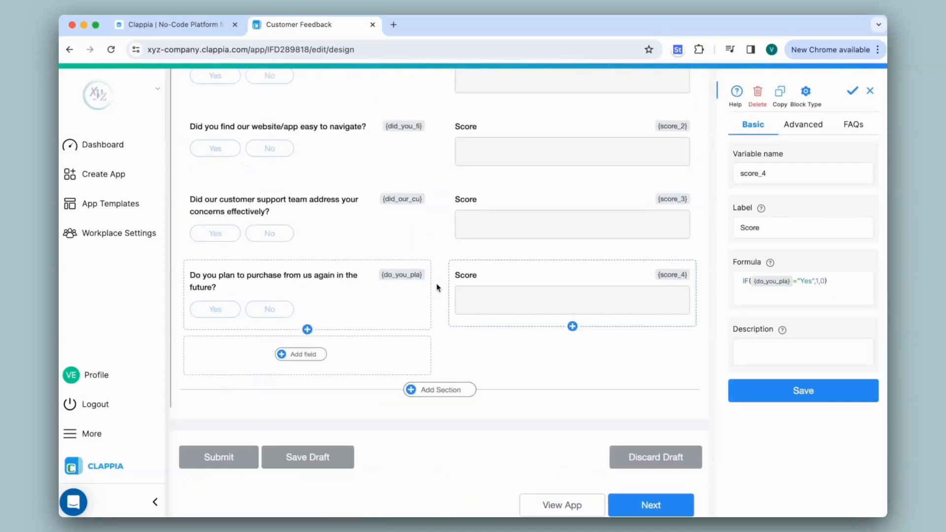
pyautogui.click(321, 355)
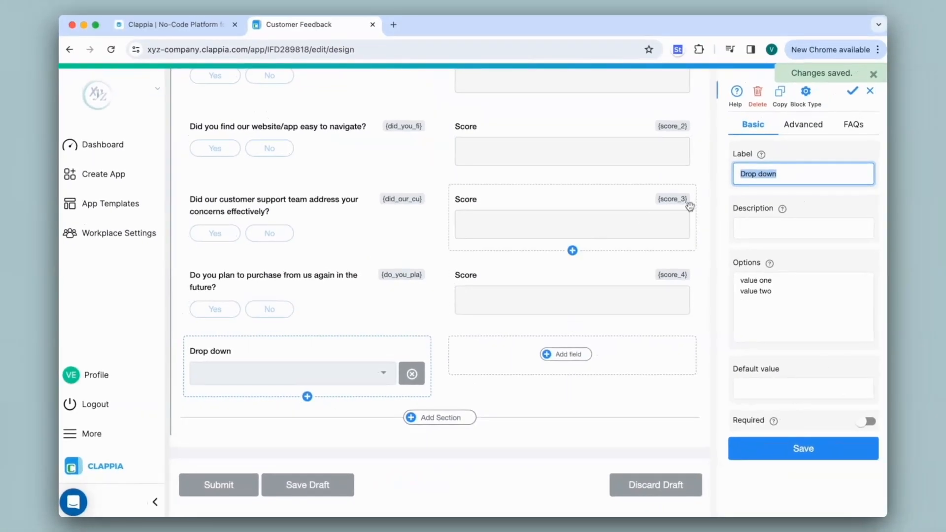
pyautogui.write('How')
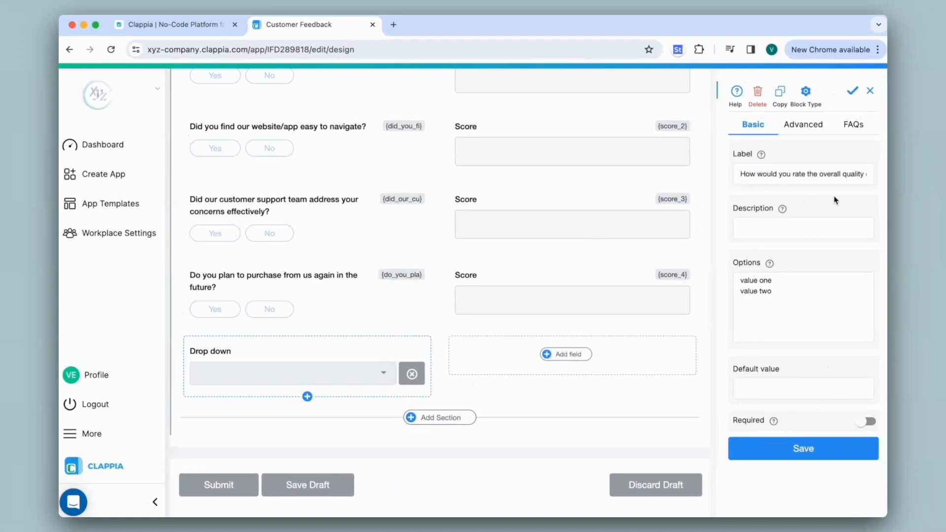
pyautogui.click(776, 309)
pyautogui.hotkey('ctrl', 'a')
pyautogui.write('Excelle')
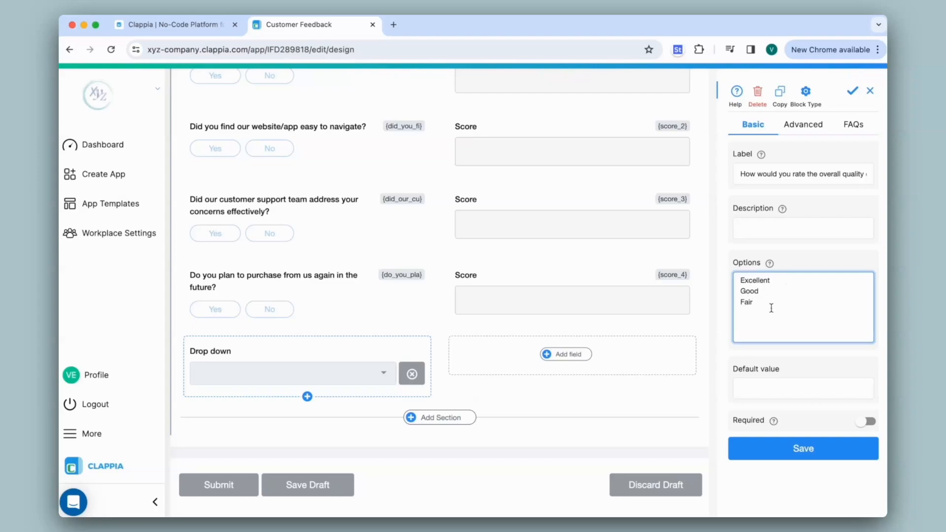
pyautogui.click(799, 448)
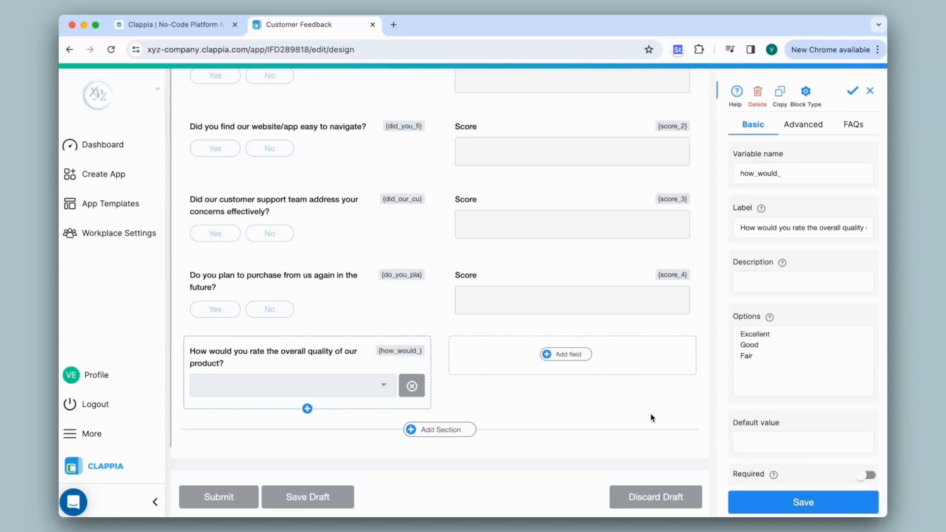
# Add a Calculations & Logic block beside the product quality question and label it "Score".
pyautogui.click(571, 363)
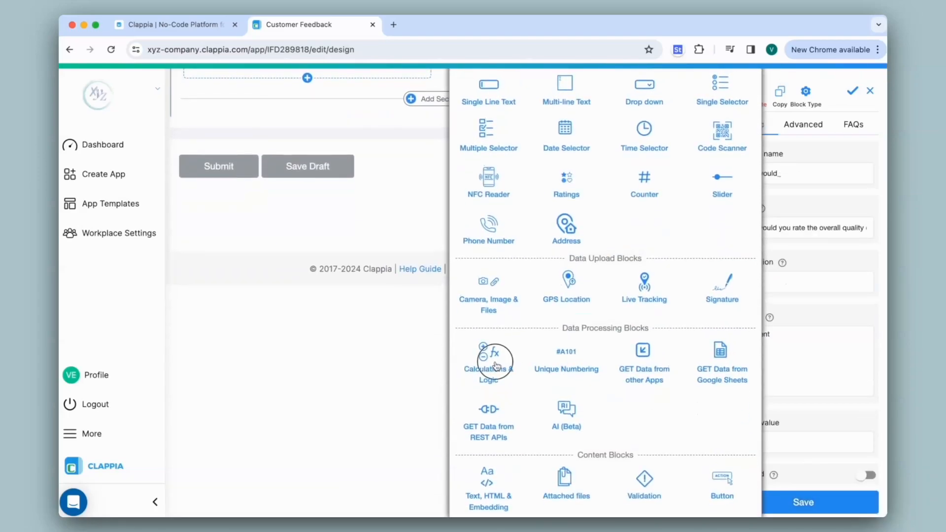
pyautogui.click(494, 367)
pyautogui.write('Score')
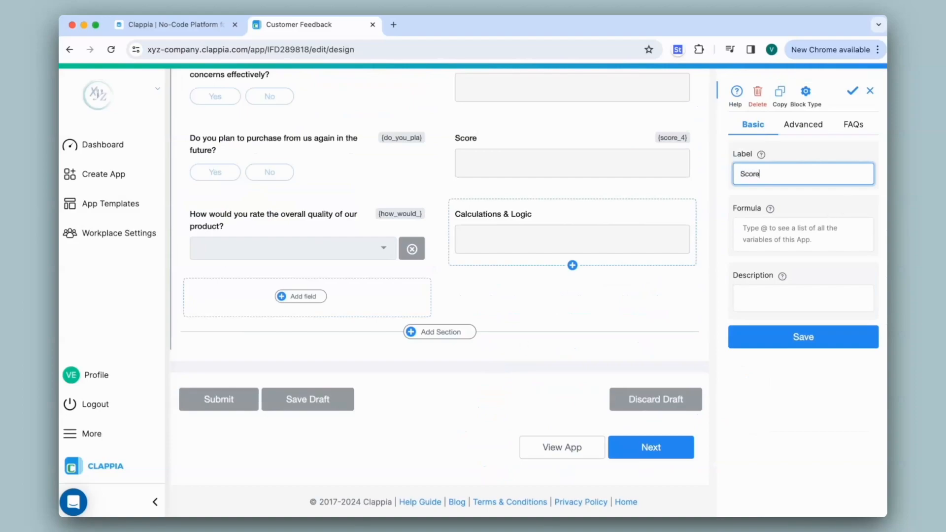
# Set the new Score block's formula to IF({how_would_}="Excellent",2,IF({how_would_}="Good",1,0)) and save it.
pyautogui.click(803, 239)
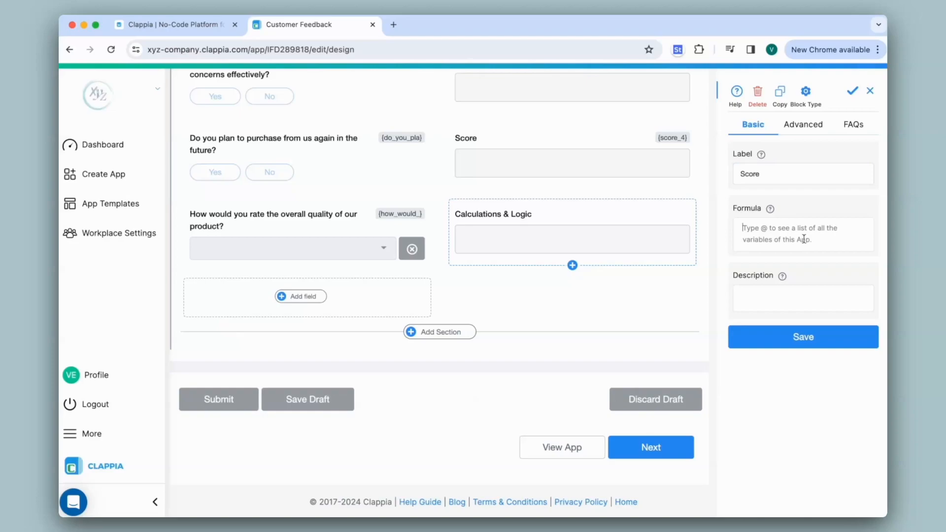
pyautogui.write('if')
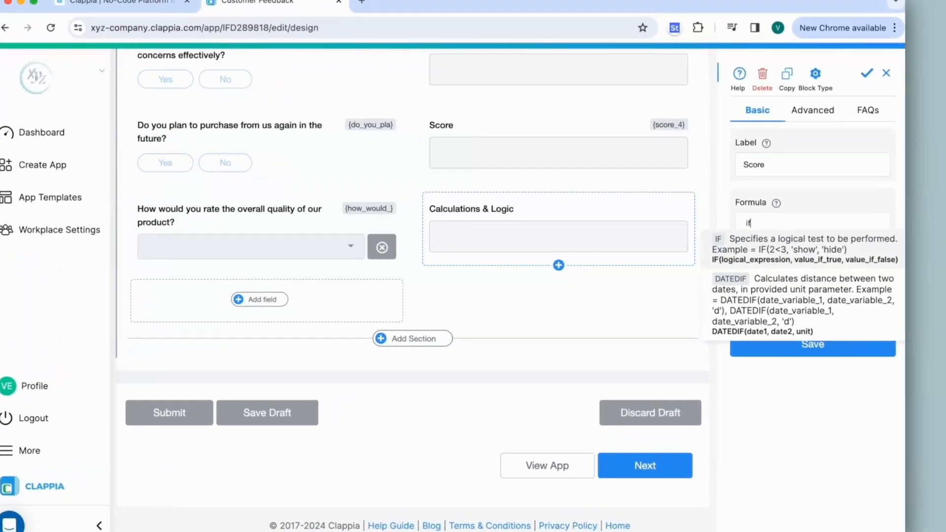
pyautogui.press('Return')
pyautogui.write('@howwou')
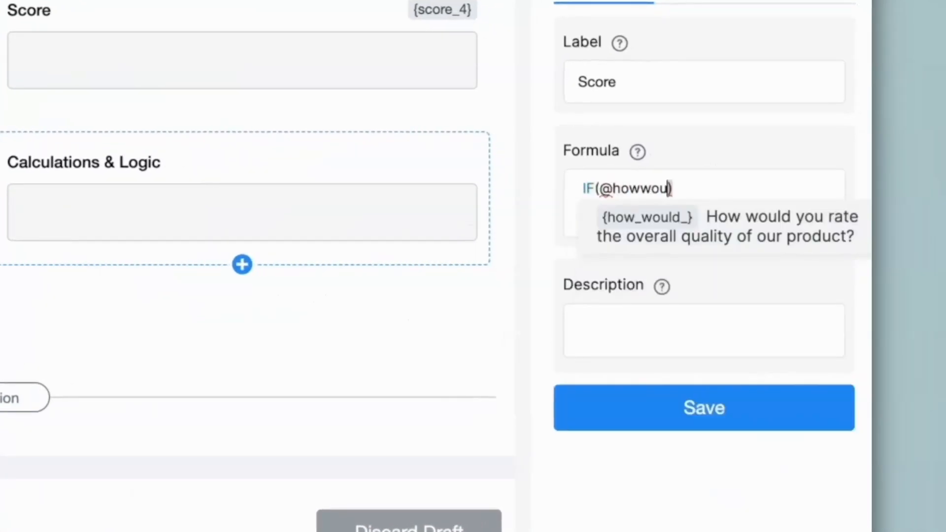
pyautogui.click(686, 245)
pyautogui.write('="E')
pyautogui.write('xcellent"')
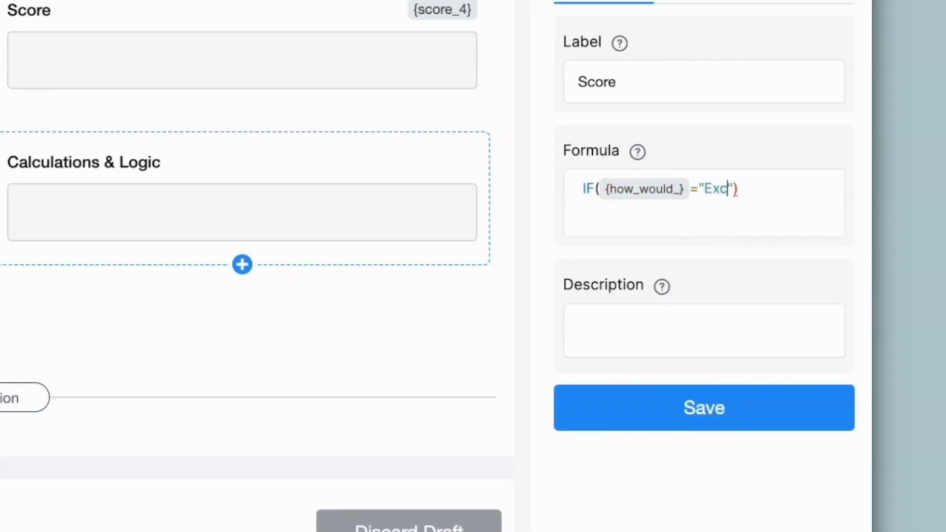
pyautogui.write(',2,')
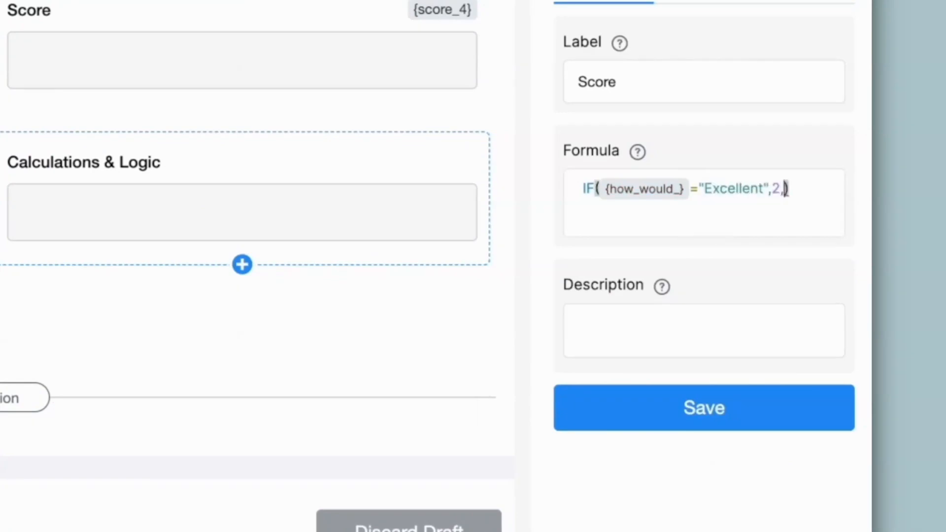
pyautogui.write('IF(@h')
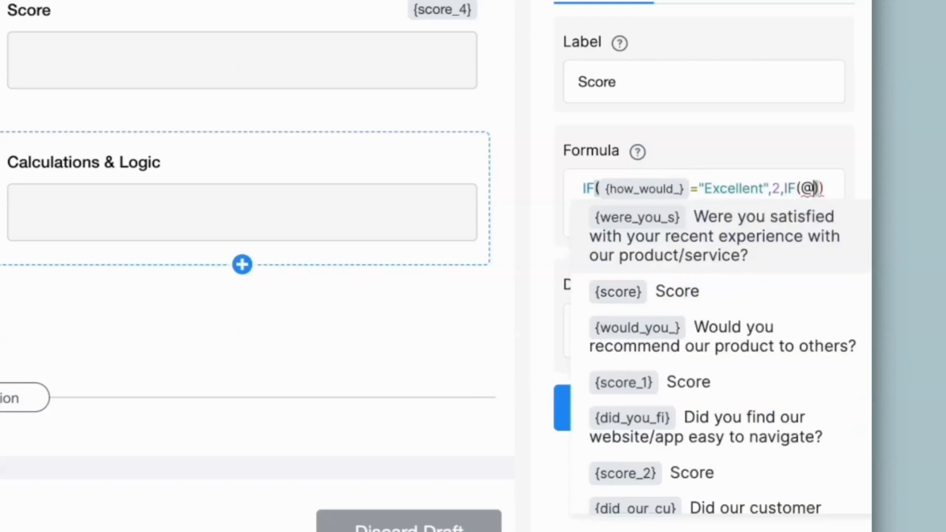
pyautogui.click(685, 300)
pyautogui.write('="Good",1,0')
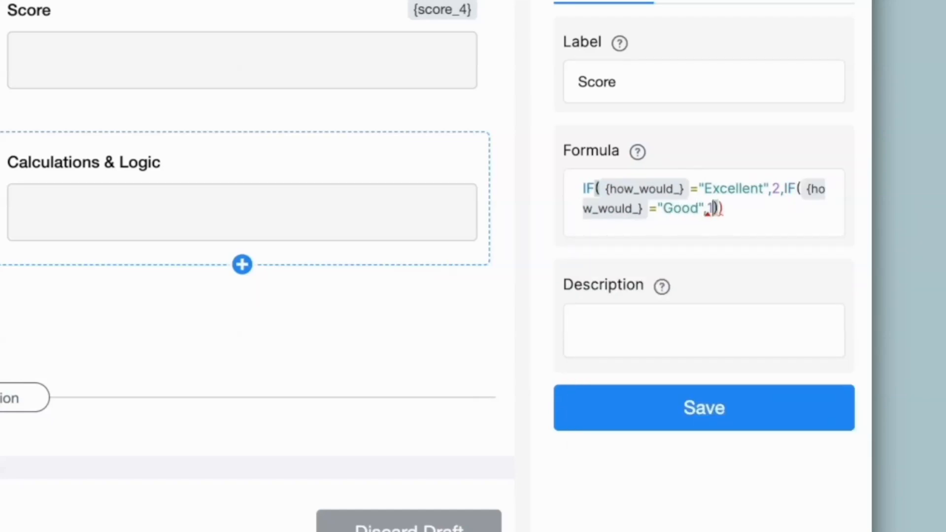
pyautogui.click(810, 341)
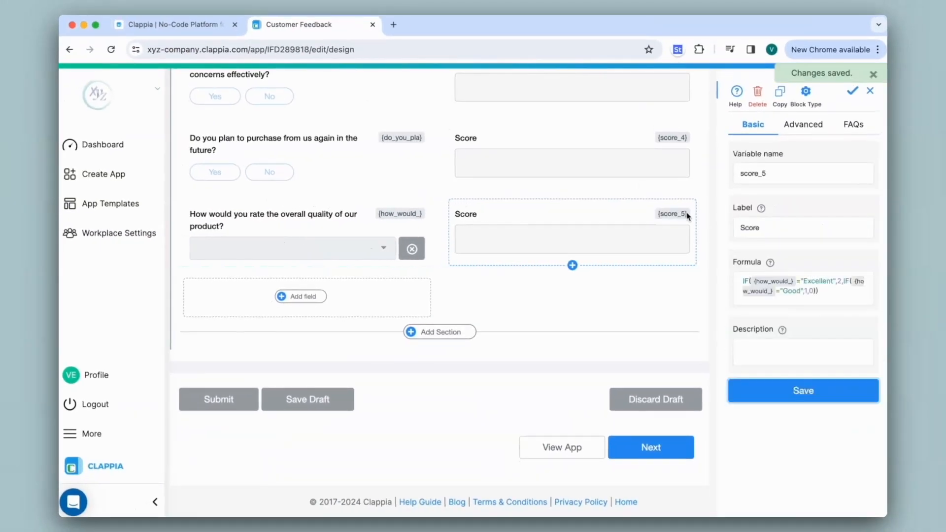
# Test the product quality score in the live app by choosing Excellent, Good and Fair in turn.
pyautogui.scroll(7, 439, 209)
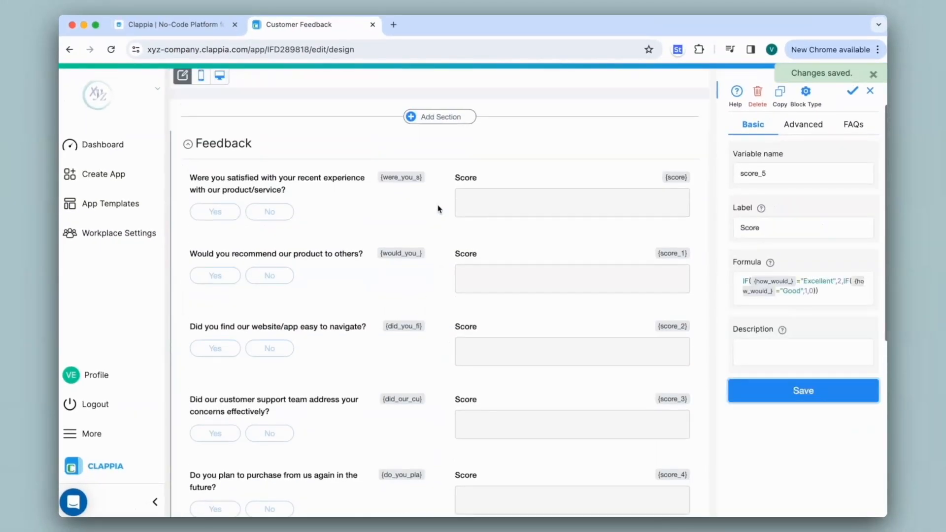
pyautogui.scroll(2, 439, 209)
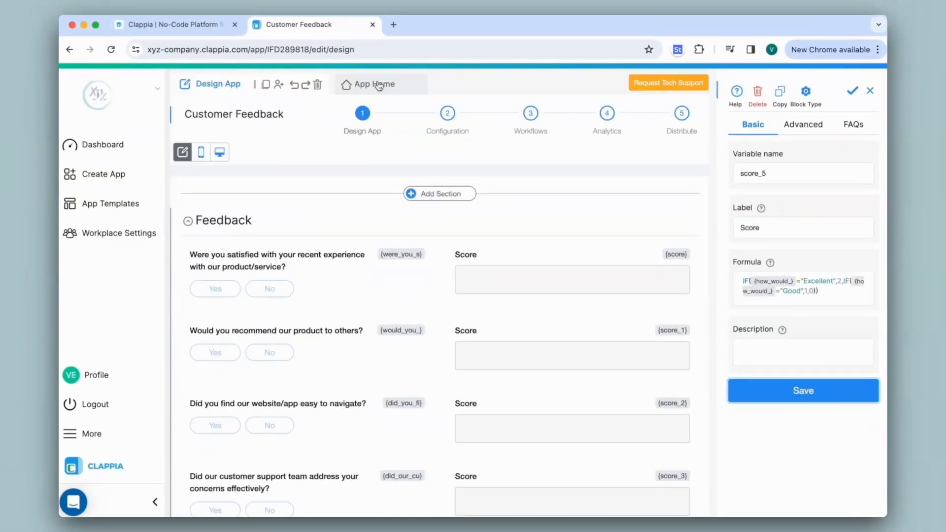
pyautogui.click(379, 87)
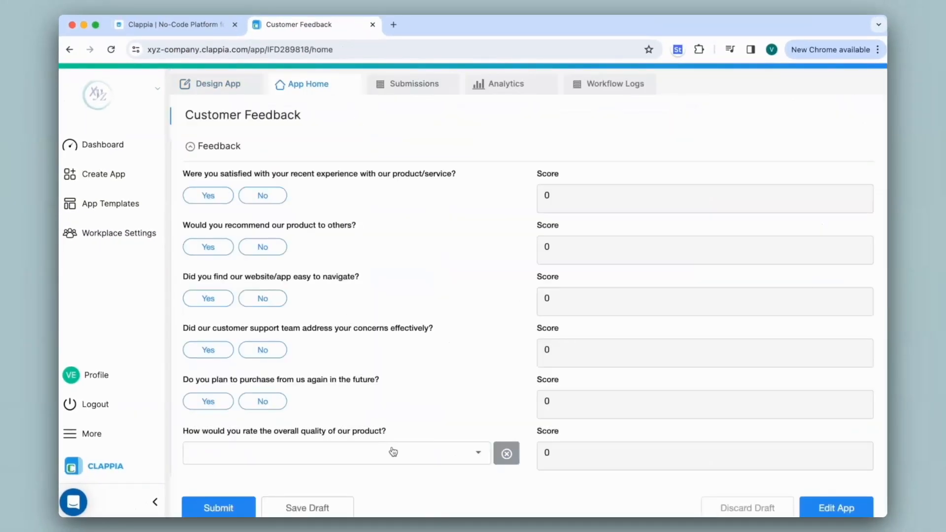
pyautogui.click(393, 452)
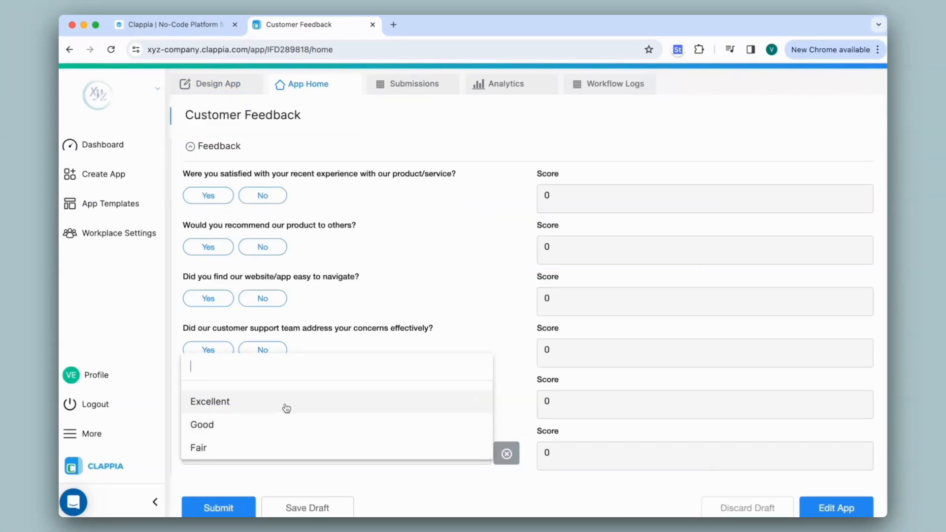
pyautogui.click(286, 407)
pyautogui.click(458, 452)
pyautogui.click(407, 425)
pyautogui.click(408, 452)
pyautogui.click(401, 476)
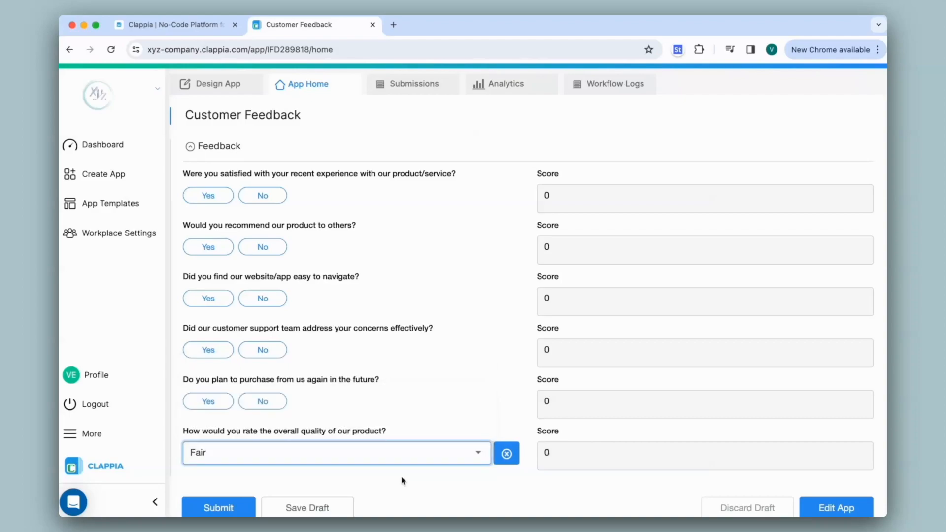
# In the app design, add a Ratings block below the product quality question and label it "Overall Rating".
pyautogui.click(218, 84)
pyautogui.scroll(-15, 443, 297)
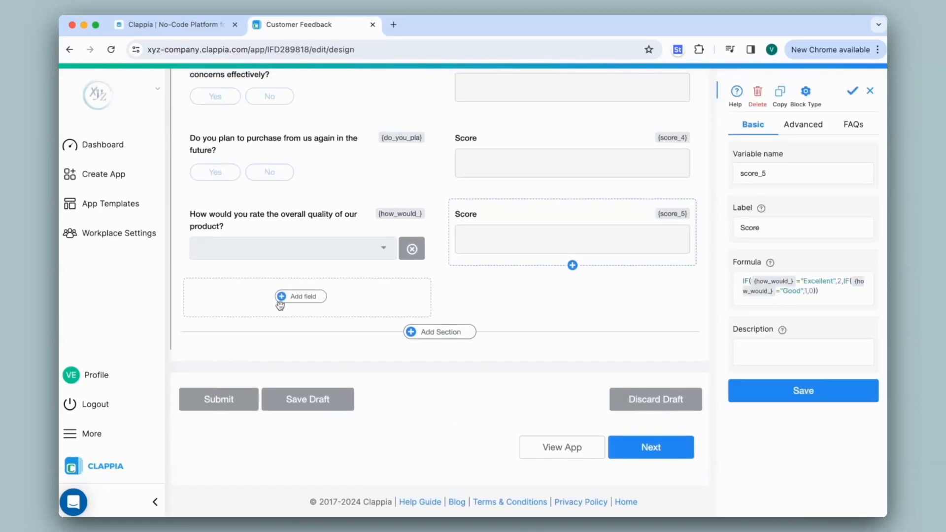
pyautogui.click(298, 294)
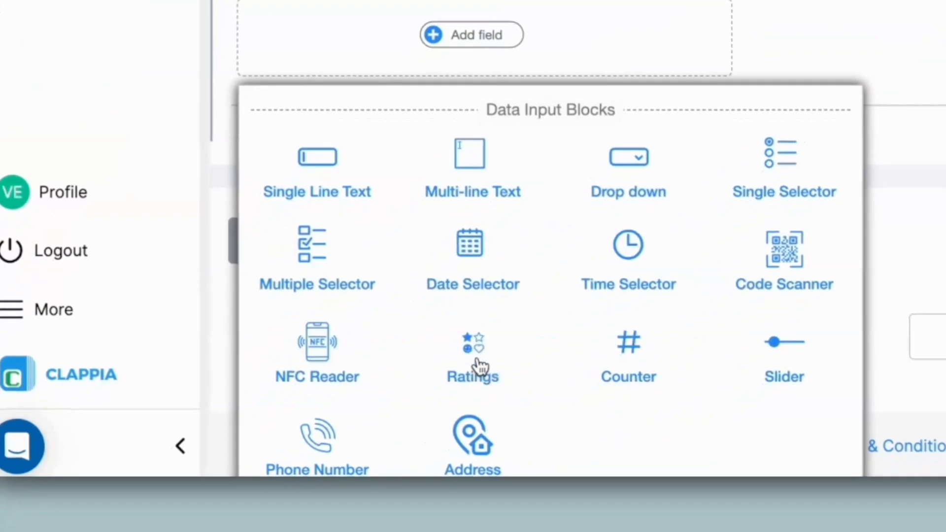
pyautogui.click(452, 384)
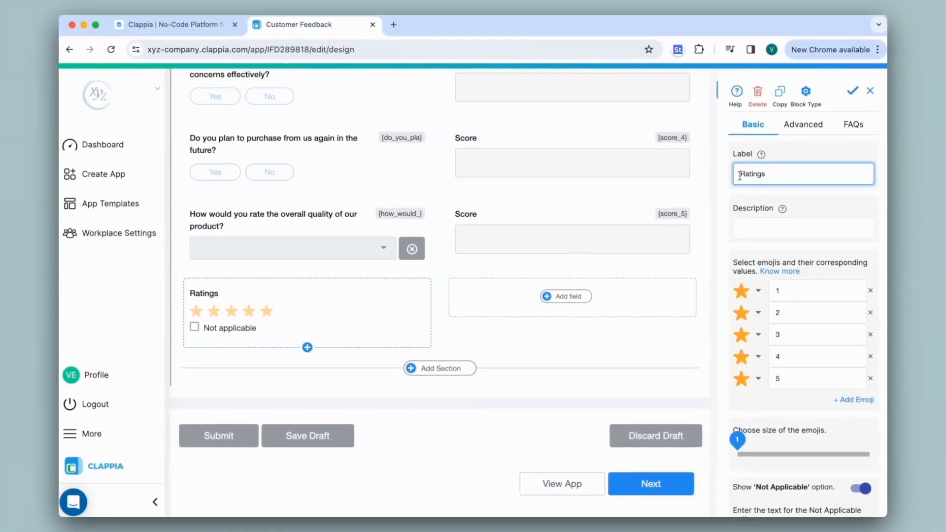
pyautogui.write('Overall Rating')
# Try adding a sixth star with the value 10 to the Overall Rating block, and remove it again.
pyautogui.click(854, 399)
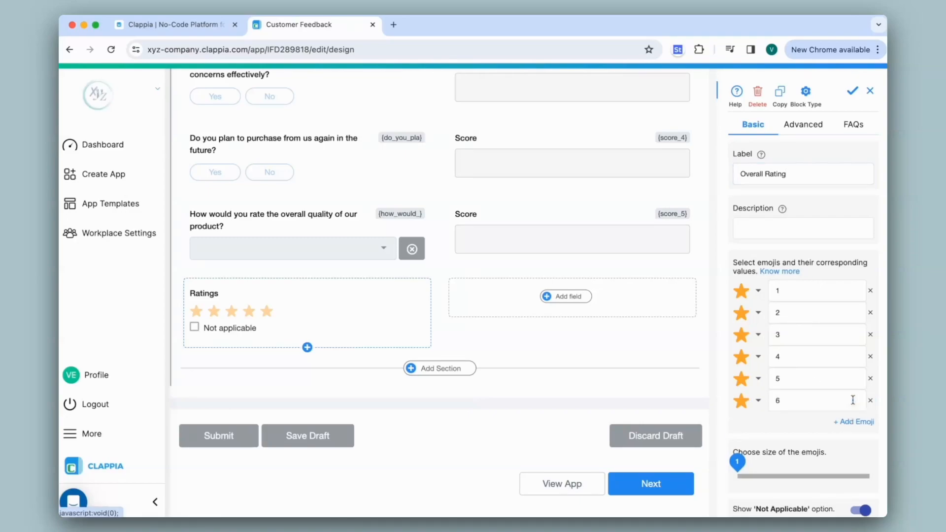
pyautogui.doubleClick(830, 402)
pyautogui.write('10')
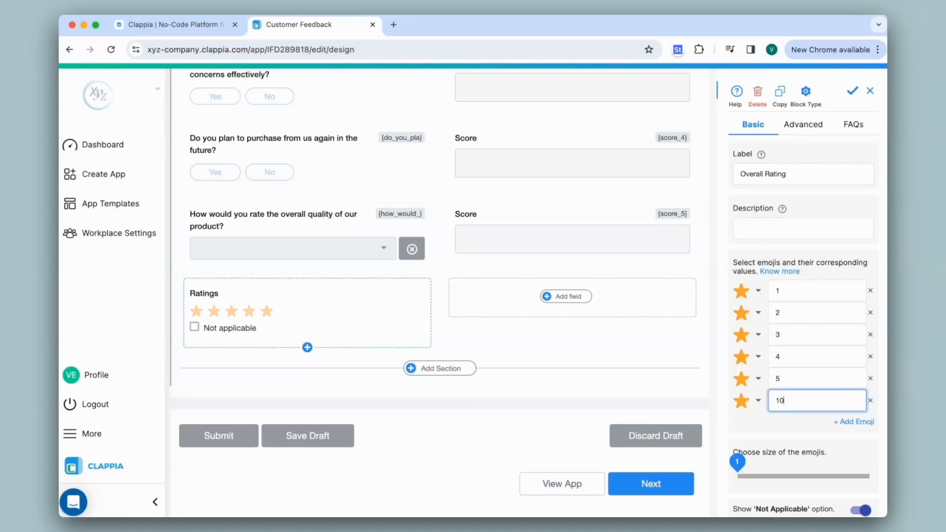
pyautogui.click(870, 400)
# Remove the stars with values 5 and 4 from Overall Rating, turn off its Not Applicable option and save it.
pyautogui.click(870, 379)
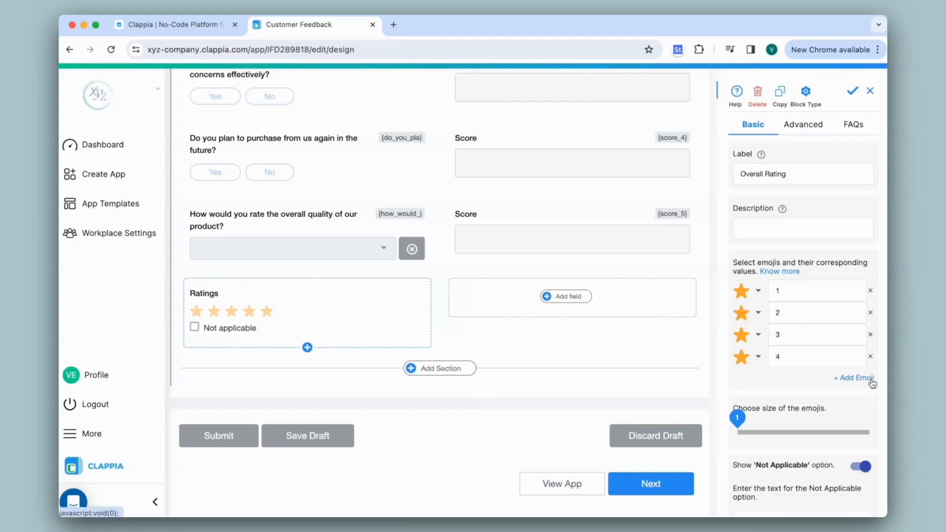
pyautogui.click(871, 357)
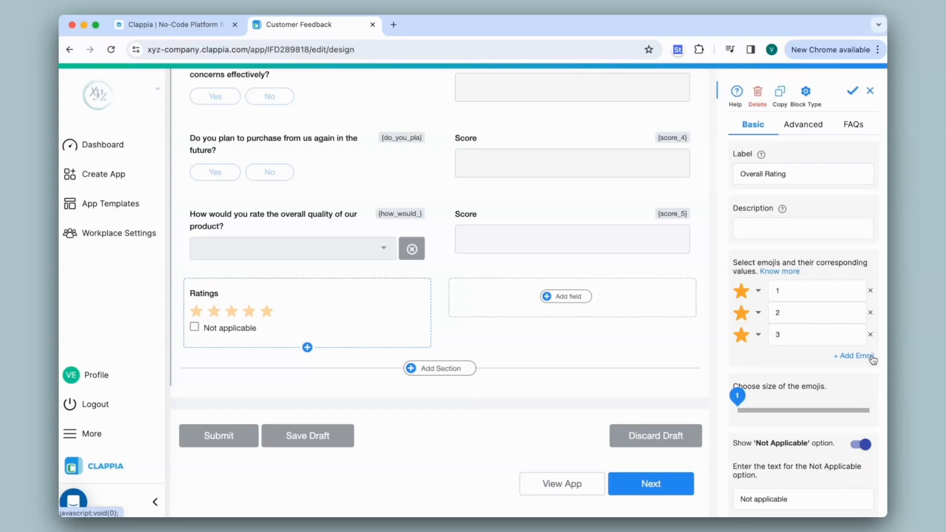
pyautogui.scroll(-1, 808, 382)
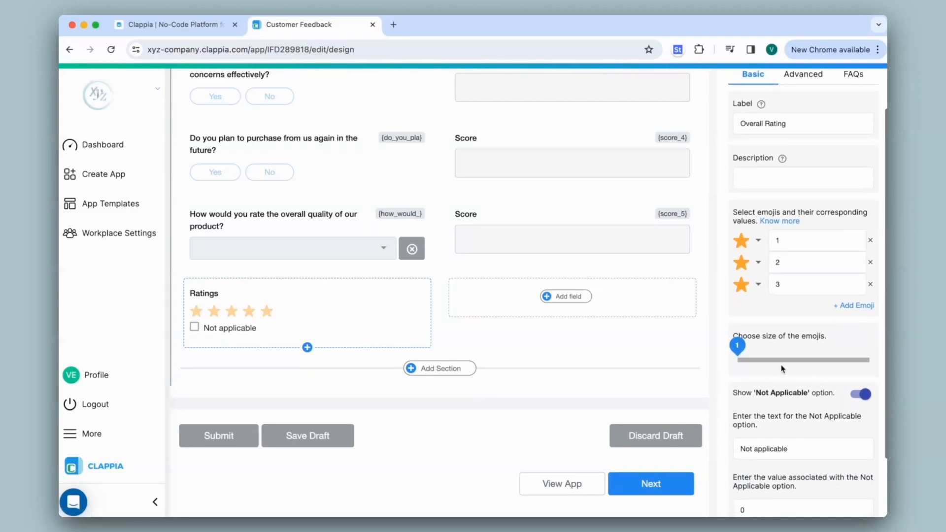
pyautogui.scroll(-2, 764, 360)
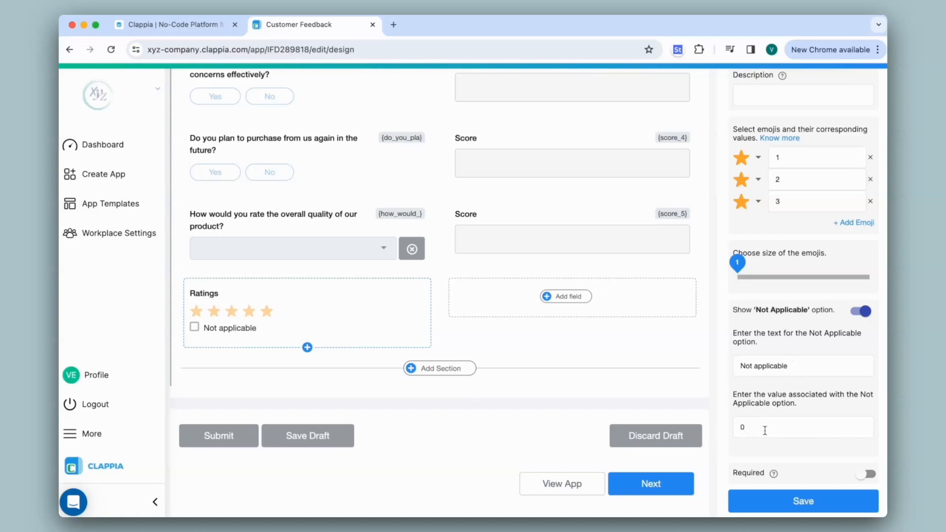
pyautogui.click(862, 311)
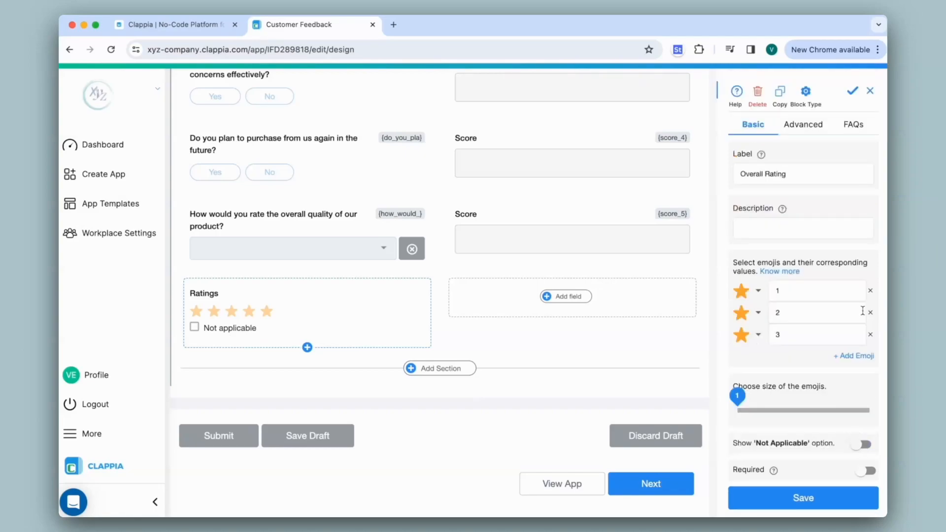
pyautogui.click(796, 498)
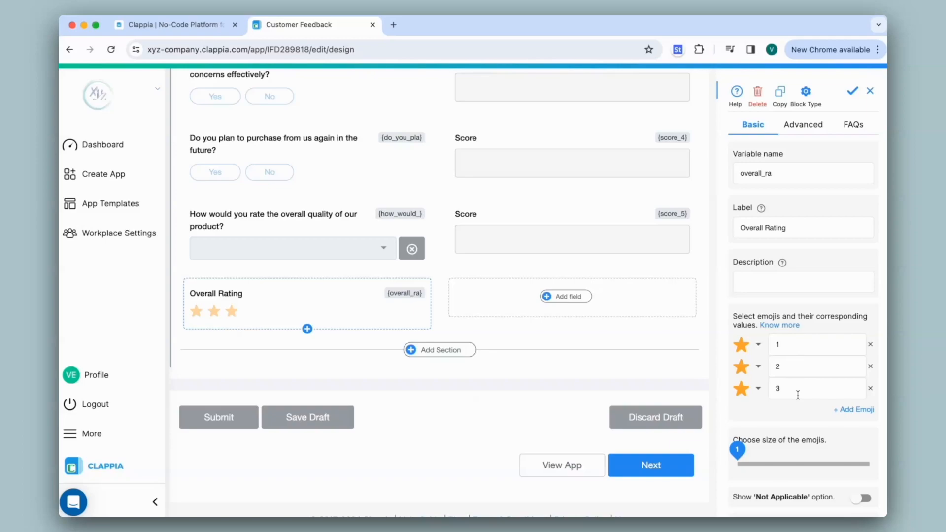
# Add a Calculations & Logic block beside the Overall Rating block and label it "Total".
pyautogui.scroll(4, 436, 394)
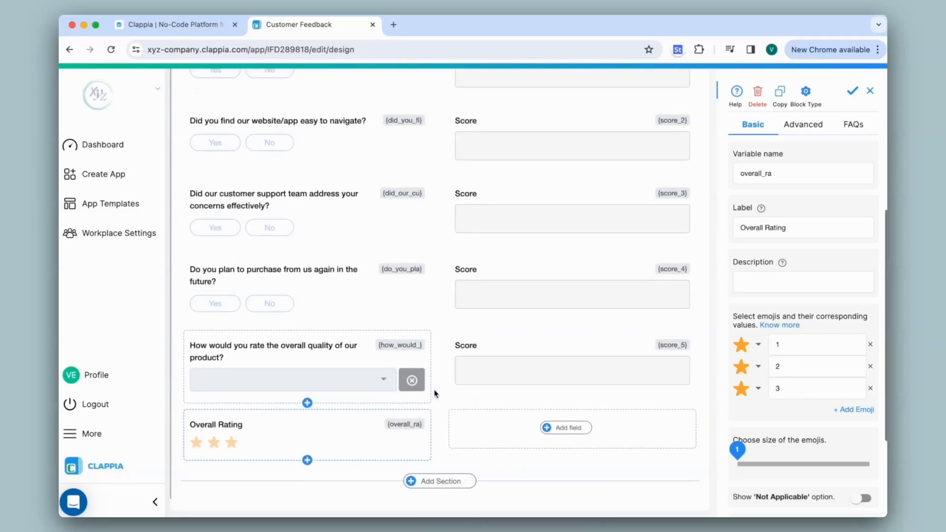
pyautogui.scroll(3, 437, 394)
pyautogui.scroll(-4, 436, 394)
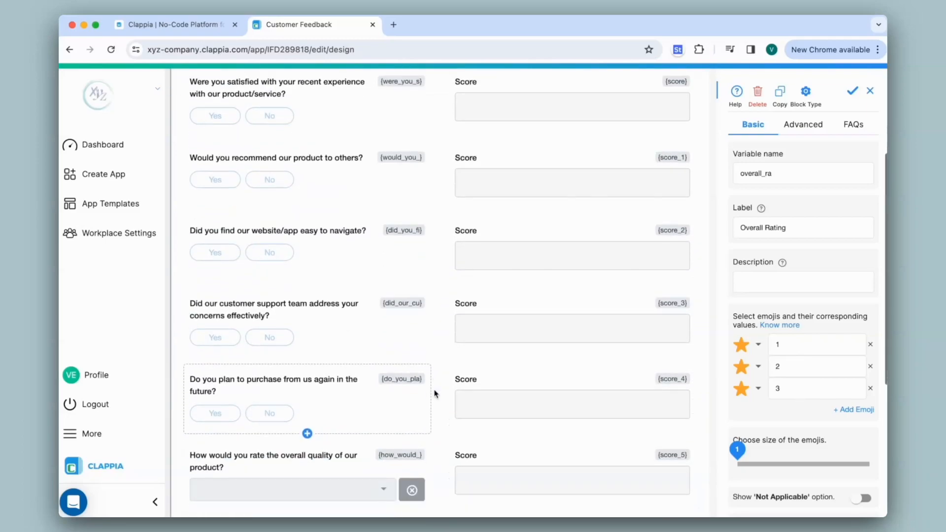
pyautogui.click(566, 430)
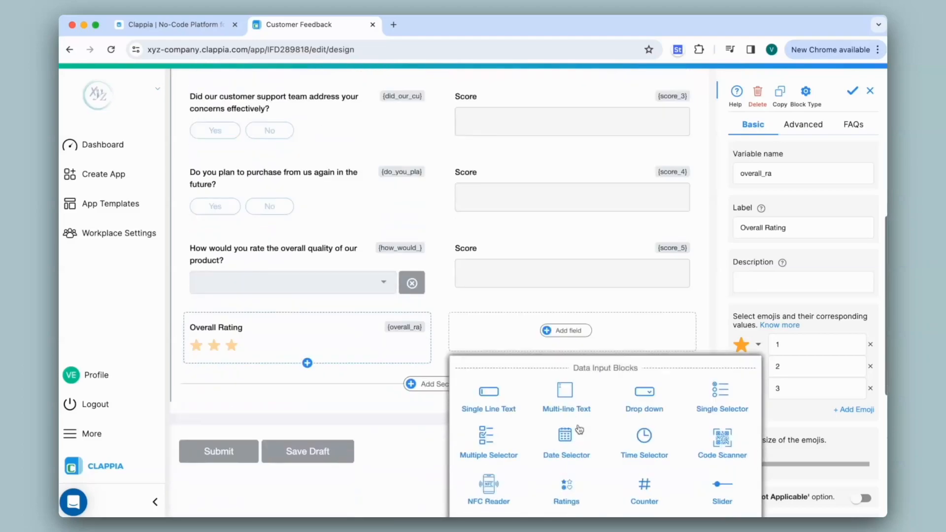
pyautogui.click(493, 364)
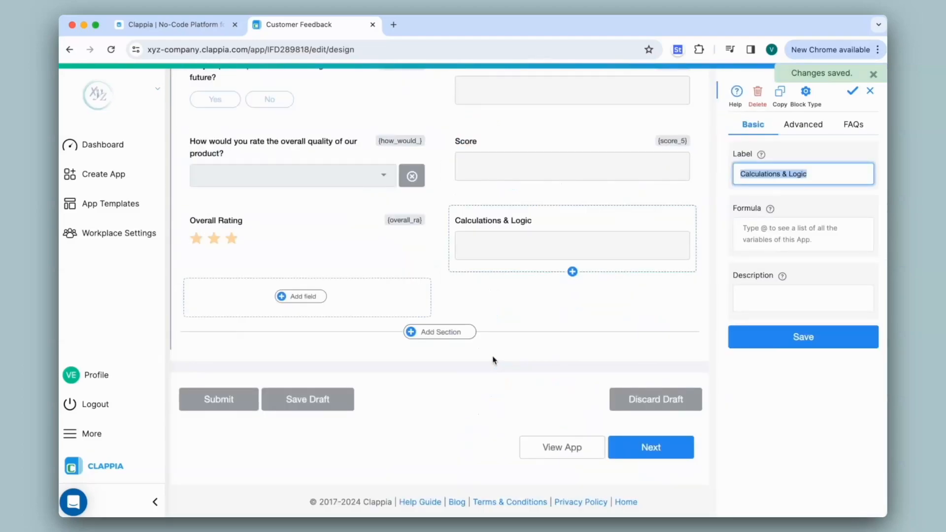
pyautogui.write('Total')
# Start the Total block's formula as a SUM with {score} and {score_1} as its first arguments.
pyautogui.click(832, 233)
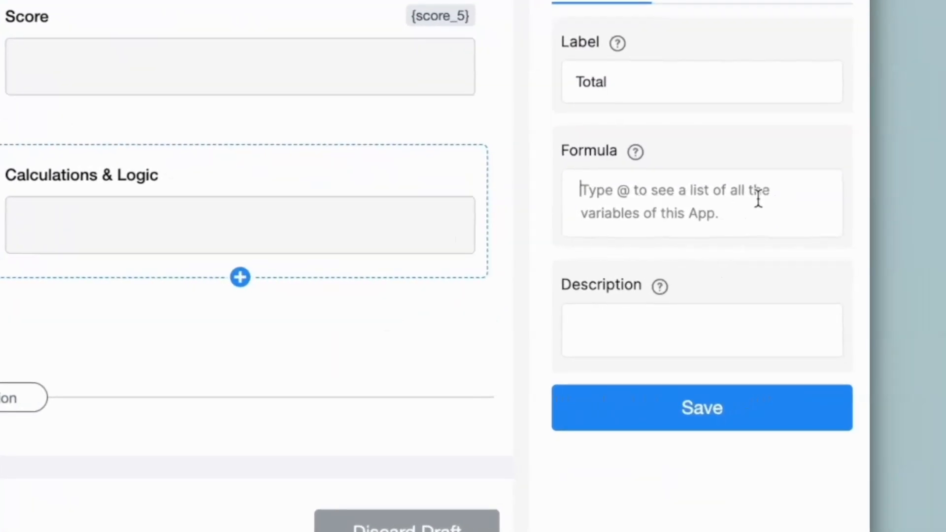
pyautogui.write('sum')
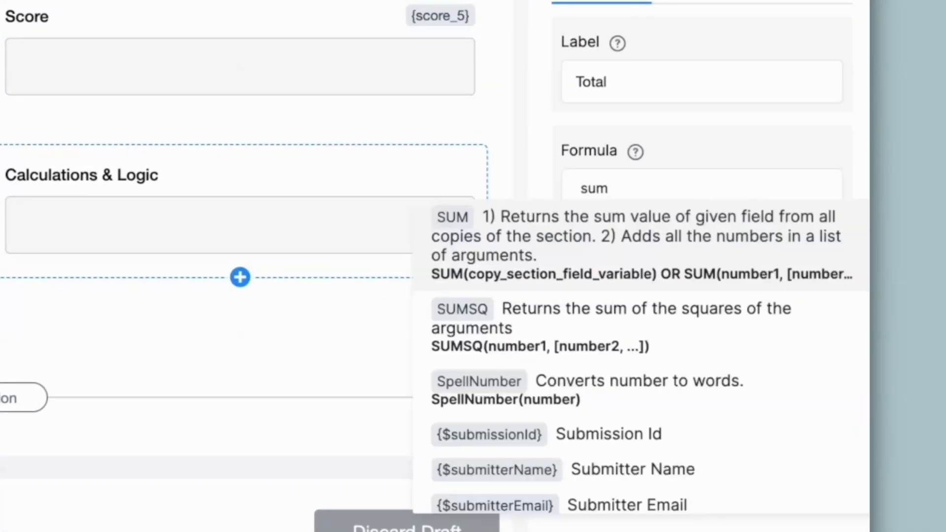
pyautogui.press('Return')
pyautogui.write('@sd')
pyautogui.write('ore')
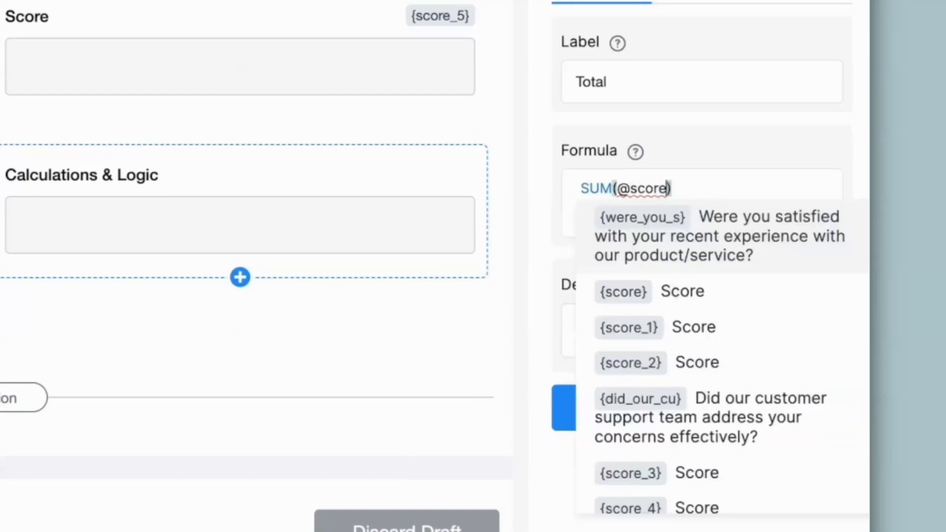
pyautogui.click(667, 295)
pyautogui.write(',@')
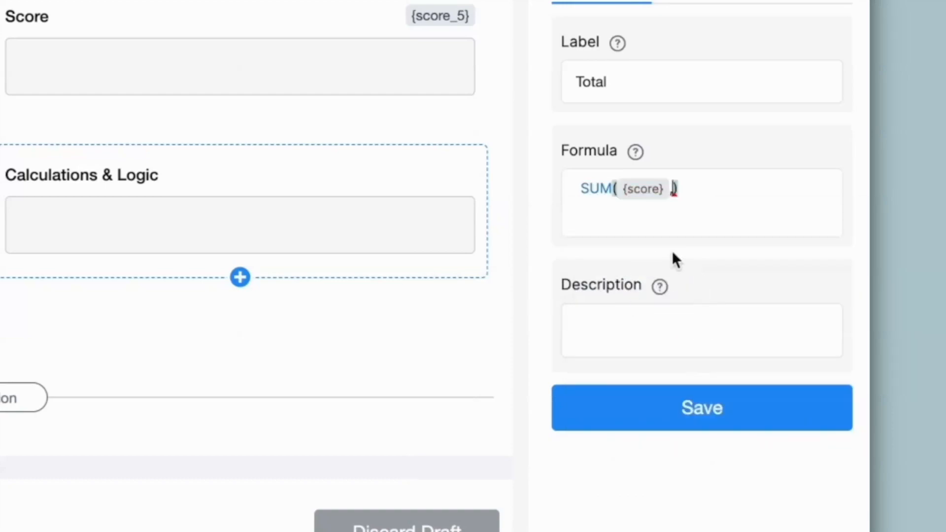
pyautogui.write('score')
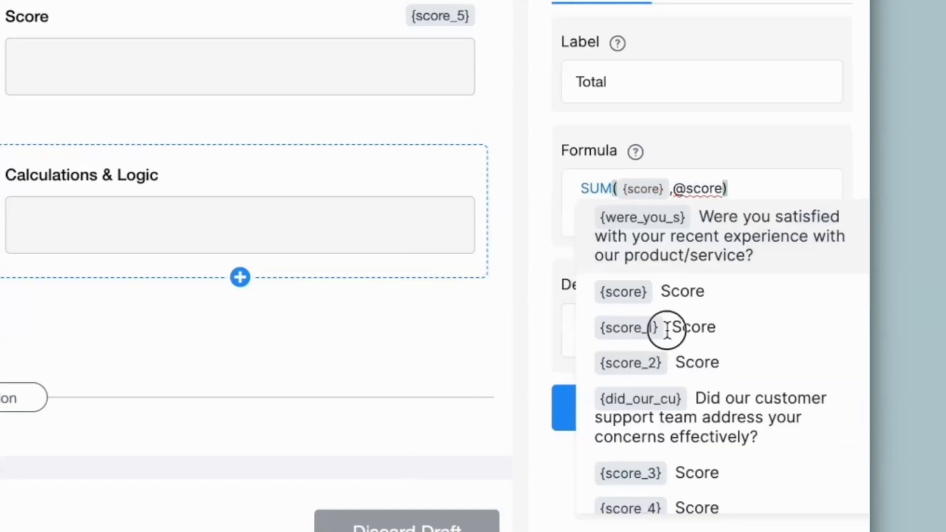
pyautogui.click(667, 327)
# Extend the Total block's SUM formula with the variables {score_3}, {score_4} and {score_5}.
pyautogui.write(',@score')
pyautogui.click(671, 474)
pyautogui.write(',@score')
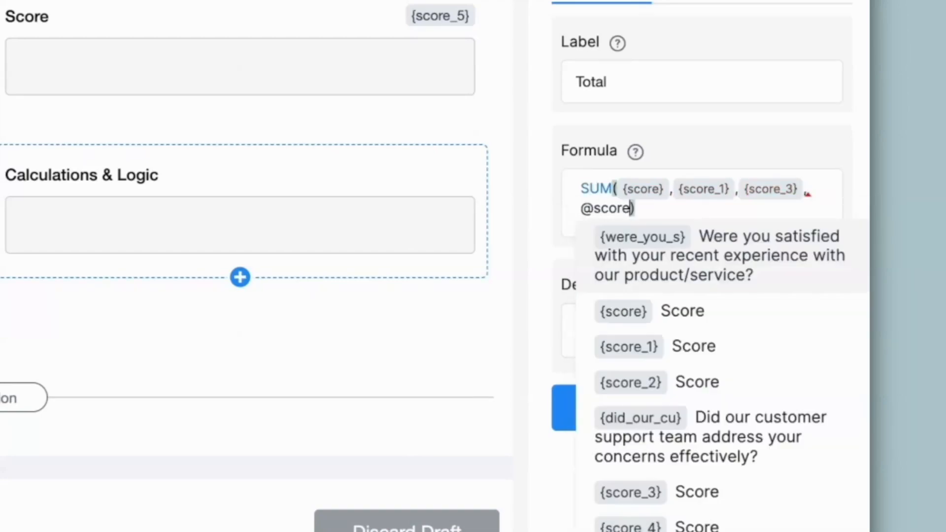
pyautogui.click(641, 527)
pyautogui.write('@score_4}')
pyautogui.scroll(-1, 714, 440)
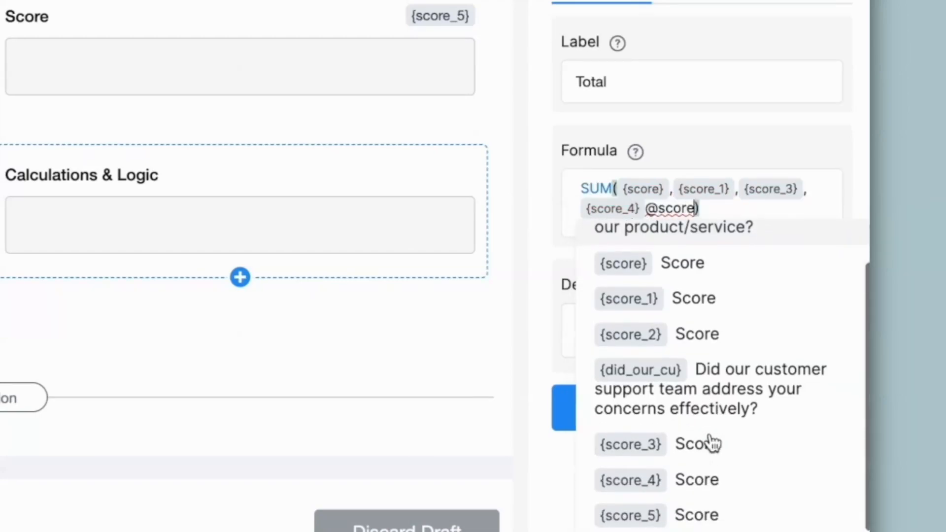
pyautogui.click(701, 517)
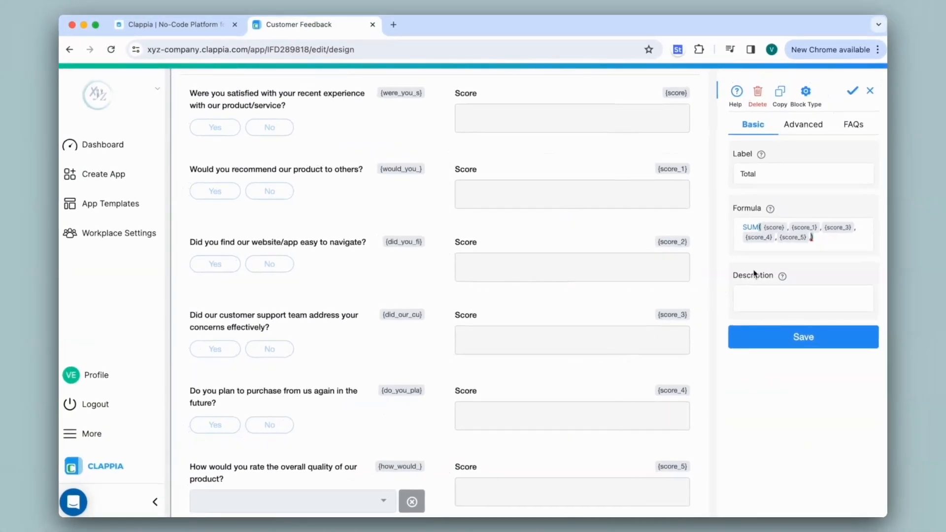
# Add the Overall Rating variable {overall_ra} as the last argument of the Total block's SUM formula and save the block.
pyautogui.scroll(-4, 315, 383)
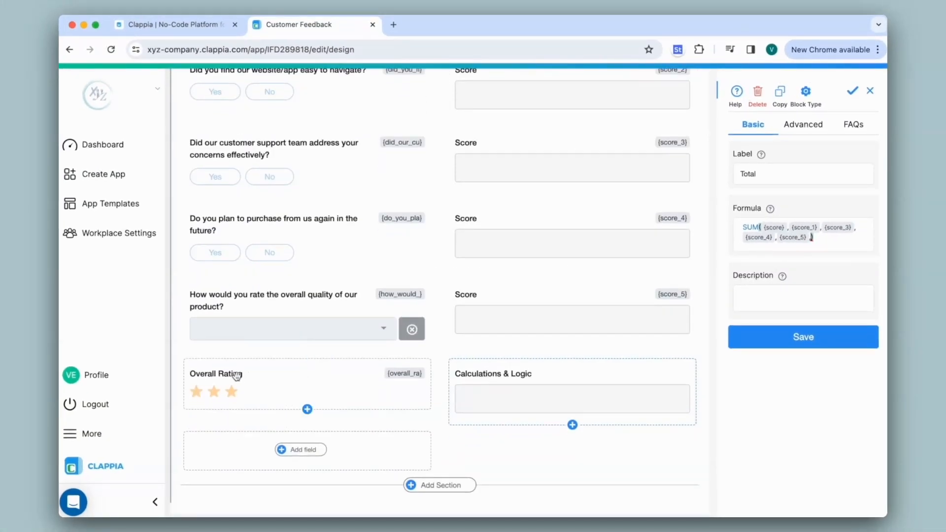
pyautogui.write('@')
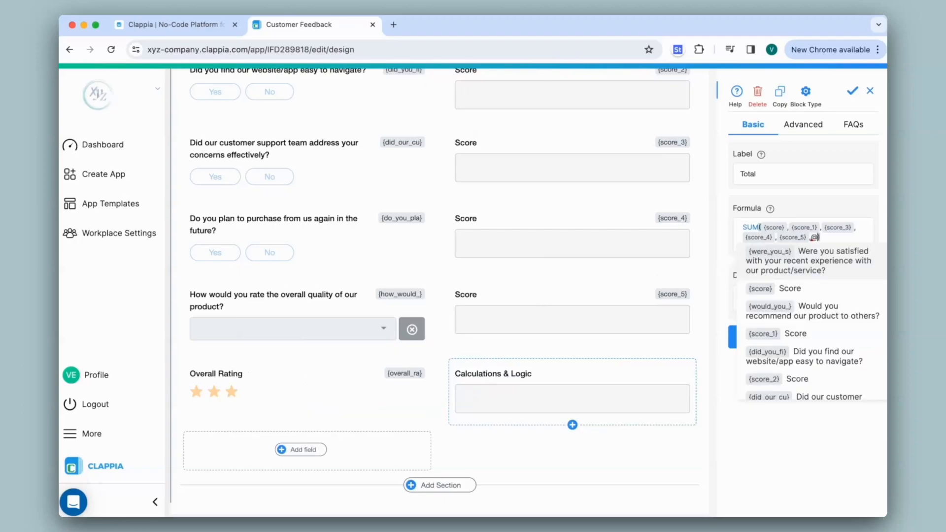
pyautogui.write('over')
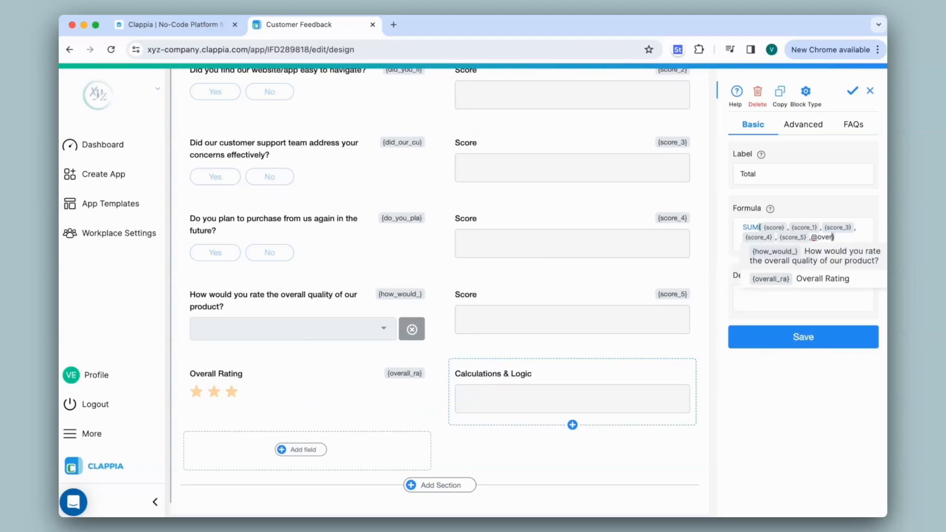
pyautogui.click(816, 288)
pyautogui.click(800, 331)
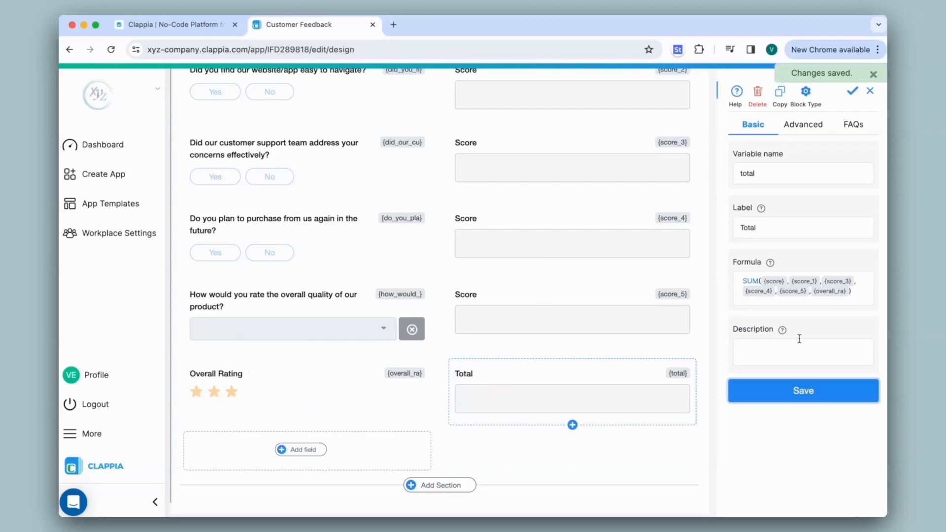
# Try writing the Total formula as an addition of {score} and {score_1}, and restore and save the SUM formula.
pyautogui.moveTo(860, 292); pyautogui.dragTo(702, 270)
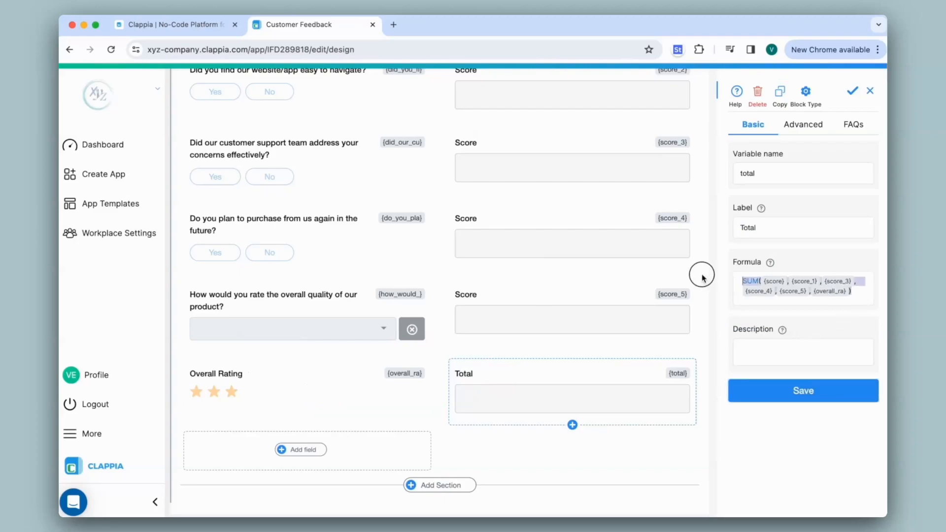
pyautogui.press('BackSpace')
pyautogui.write('@score')
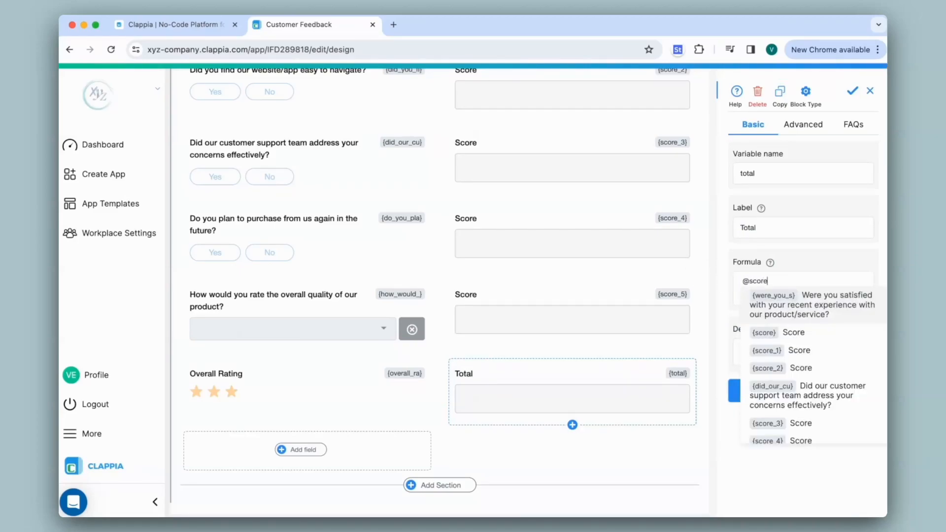
pyautogui.click(773, 334)
pyautogui.write('+@sc')
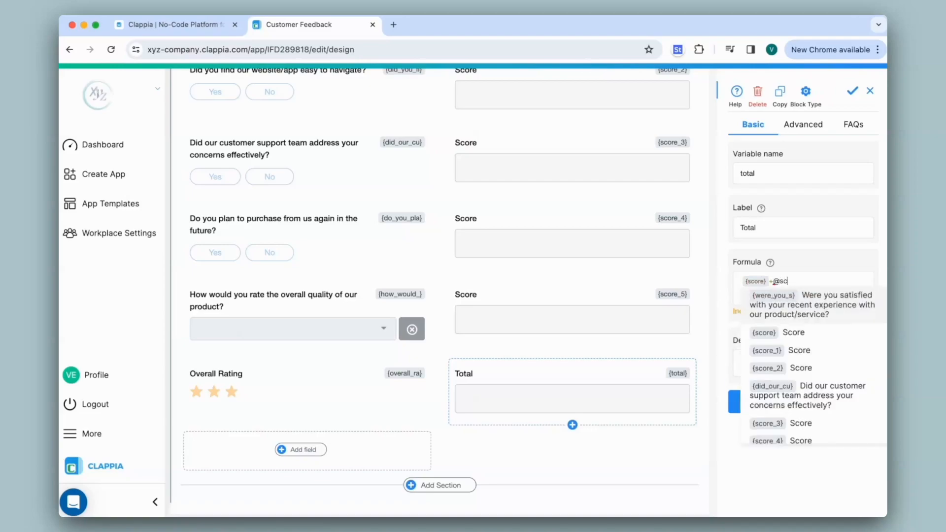
pyautogui.click(795, 350)
pyautogui.click(739, 281)
pyautogui.press('super+a')
pyautogui.press('BackSpace')
pyautogui.write('SUM({score}, {score_1}, {score_3}, {score_4}, {score_5}, {overall_ra})')
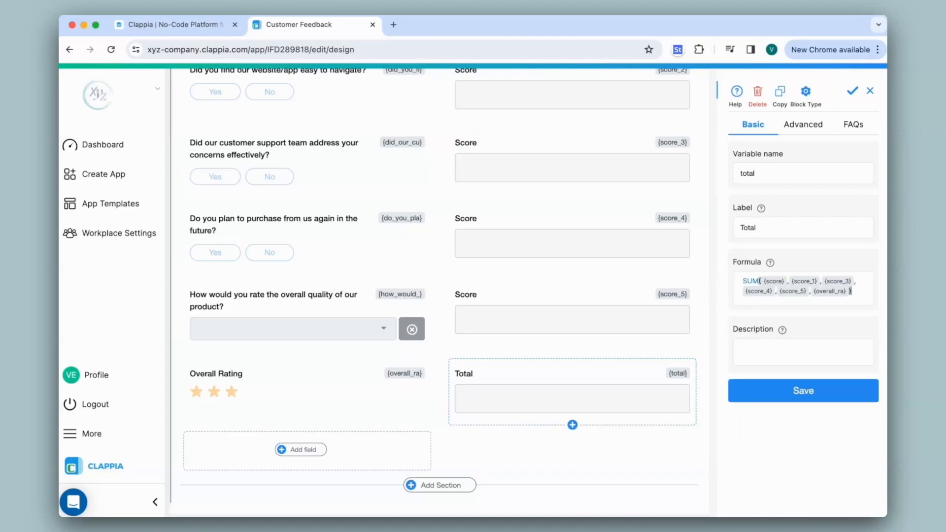
pyautogui.click(804, 391)
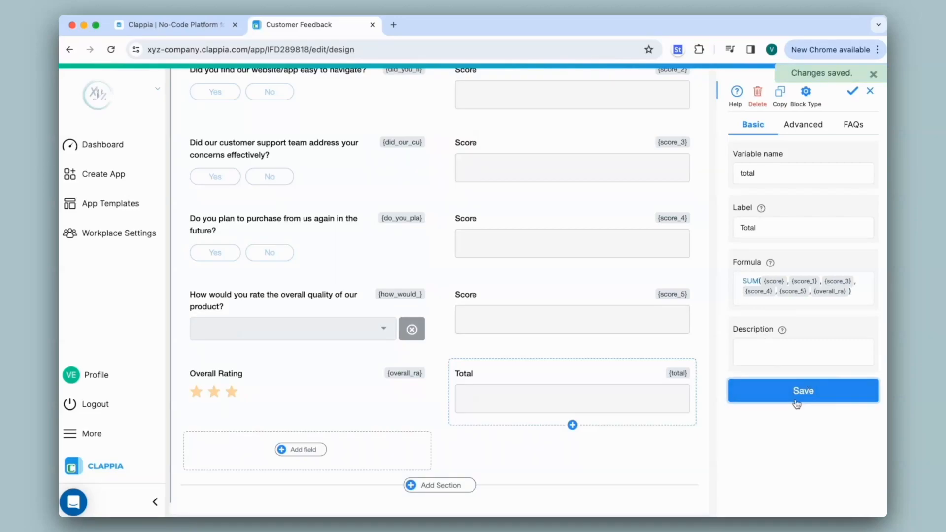
# Test the Total in the live app by answering Yes to all five Yes/No questions.
pyautogui.scroll(7, 448, 298)
pyautogui.click(368, 92)
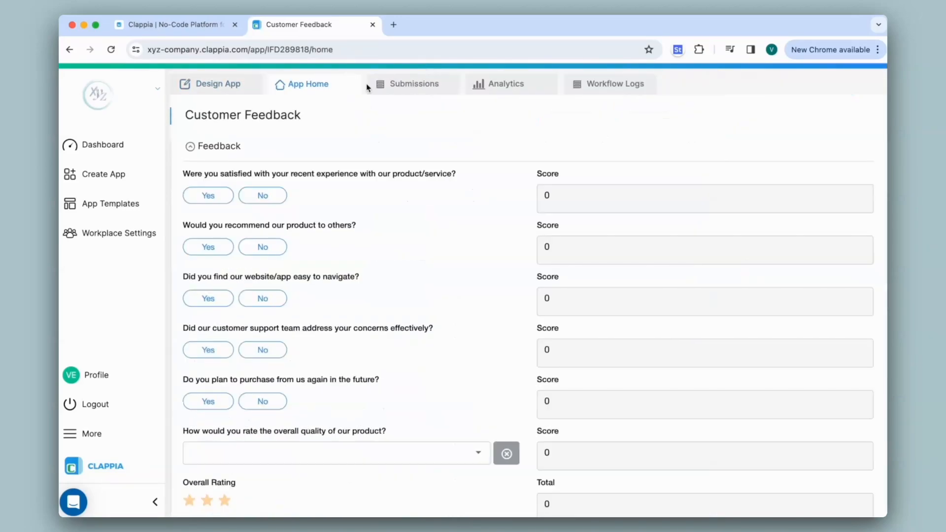
pyautogui.click(215, 196)
pyautogui.click(215, 249)
pyautogui.click(215, 299)
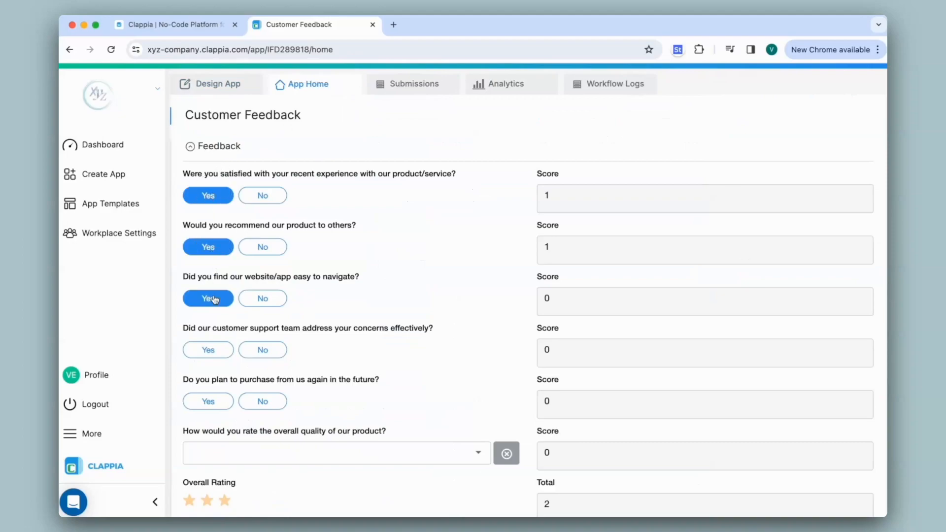
pyautogui.click(217, 351)
pyautogui.click(215, 401)
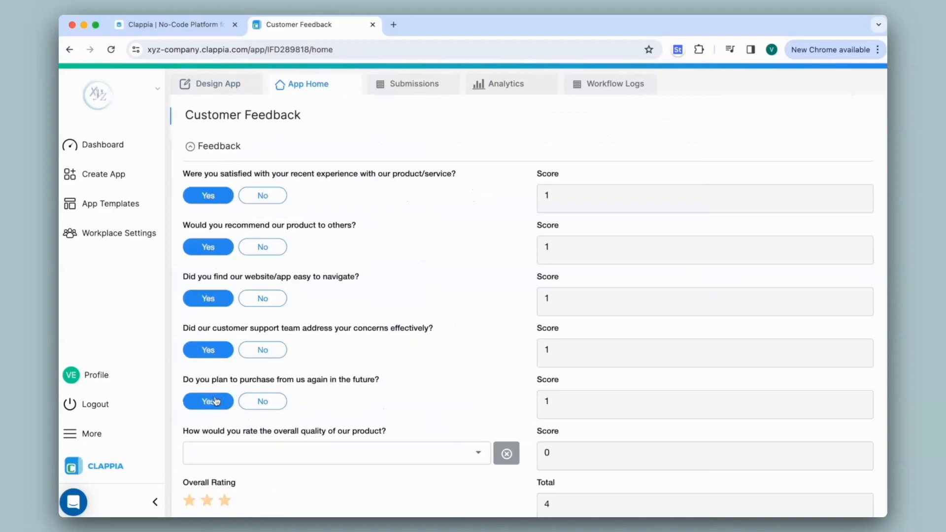
# Test the Total in the live form with the product quality rated Excellent and a three-star Overall Rating.
pyautogui.scroll(-2, 395, 393)
pyautogui.click(383, 351)
pyautogui.click(207, 385)
pyautogui.click(225, 398)
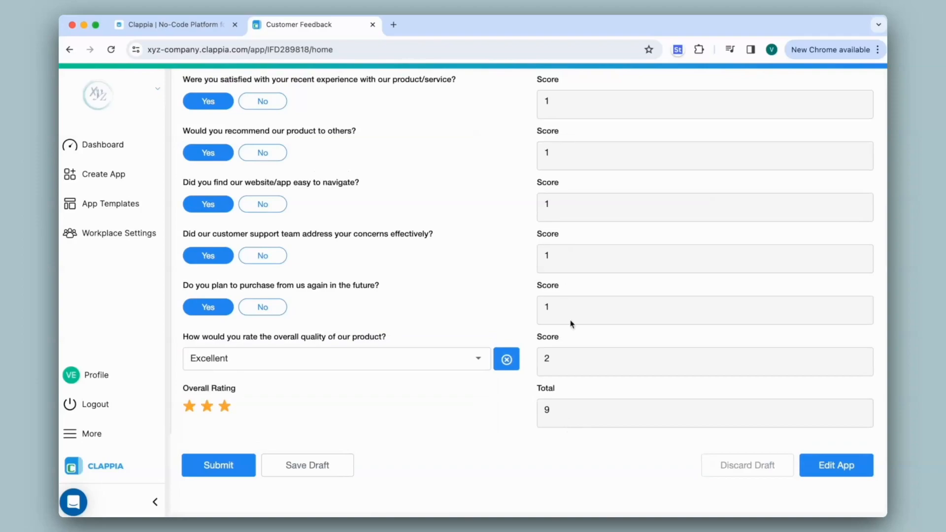
# Return to the app design, set the Score block {score} beside the satisfaction question to Hidden, and save it.
pyautogui.scroll(3, 566, 323)
pyautogui.click(235, 85)
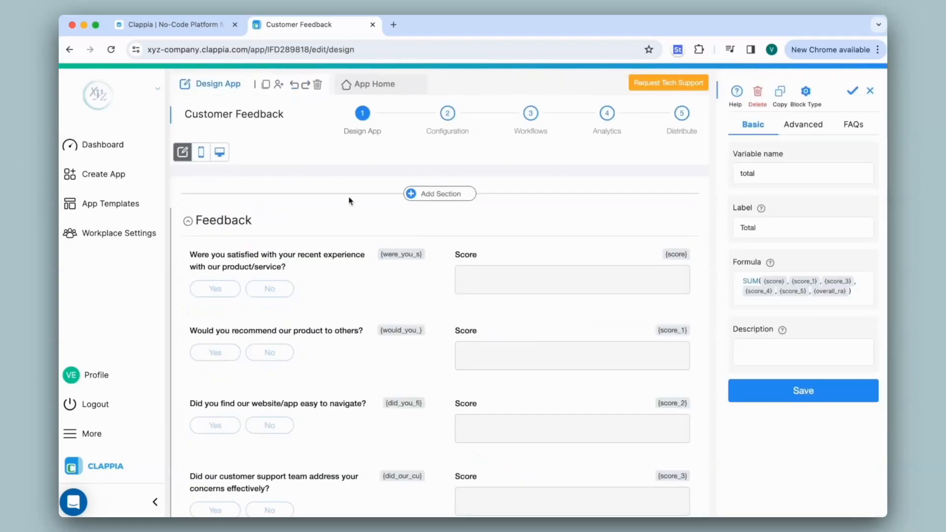
pyautogui.click(591, 280)
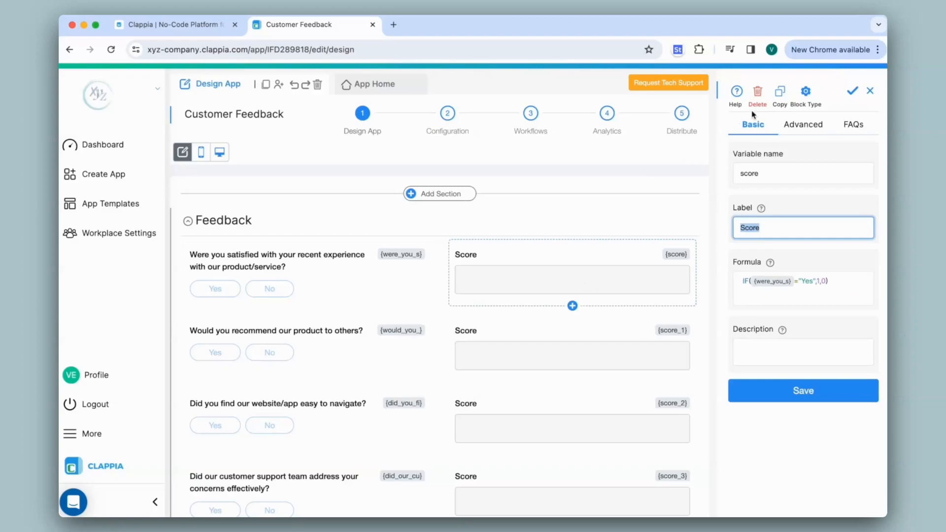
pyautogui.click(814, 128)
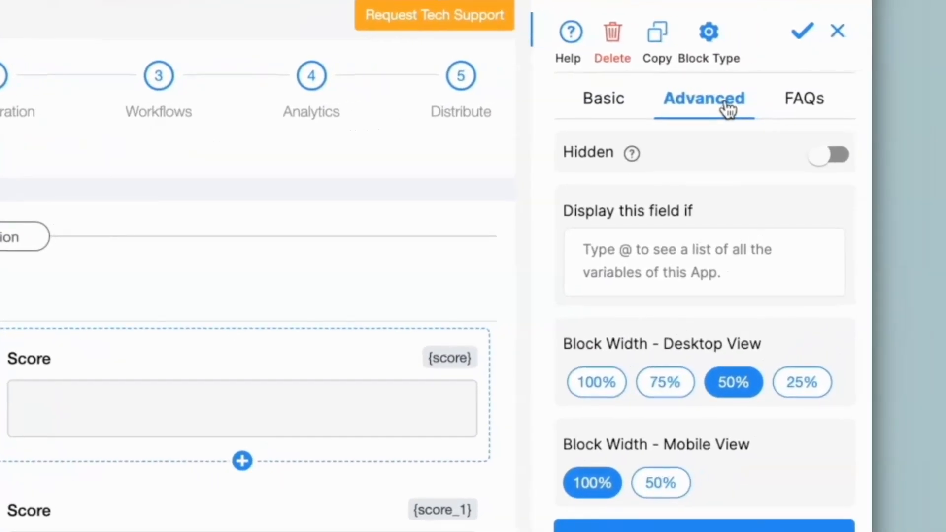
pyautogui.click(832, 157)
pyautogui.click(705, 416)
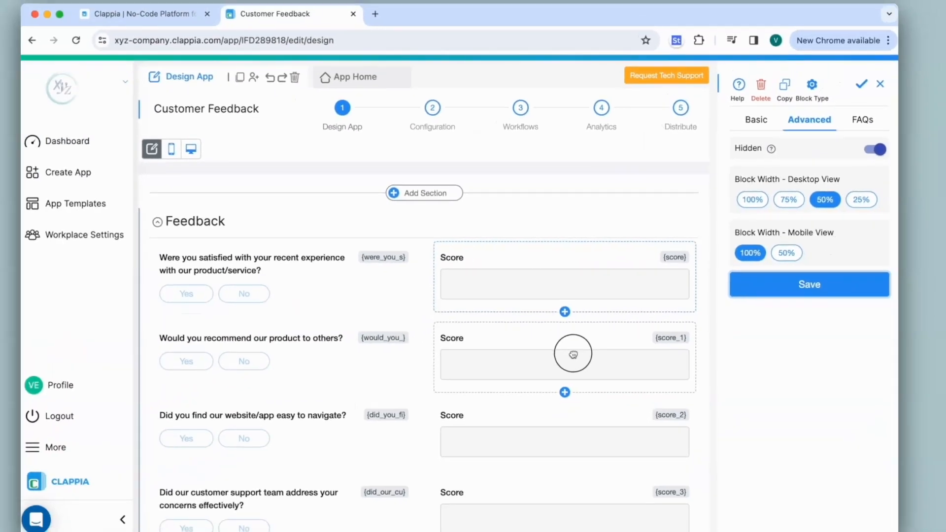
# Hide the remaining Score blocks, {score_1} through {score_5}, in the same way and save each one.
pyautogui.click(580, 349)
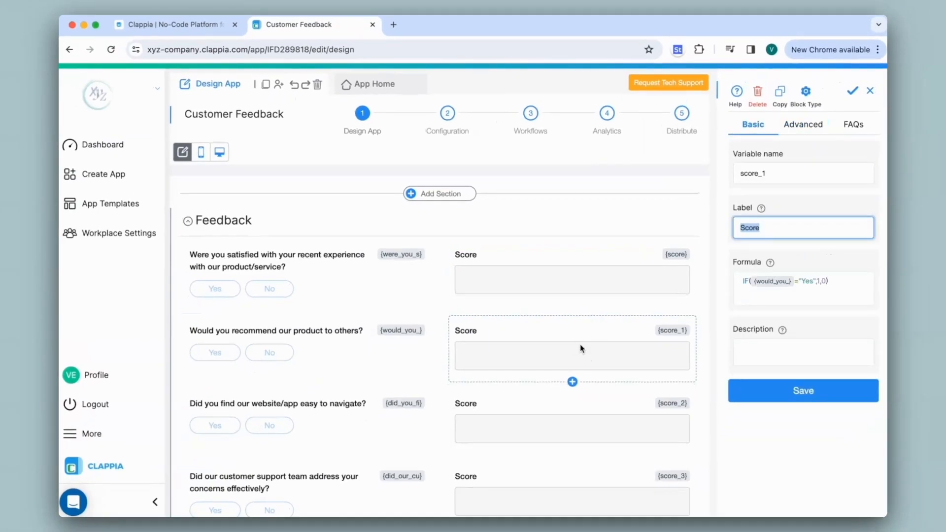
pyautogui.click(803, 124)
pyautogui.click(804, 280)
pyautogui.scroll(-3, 695, 287)
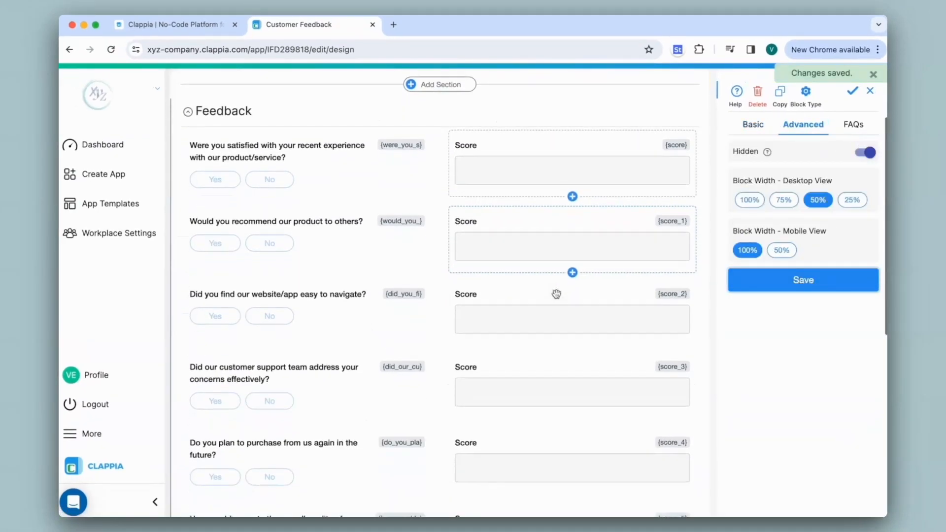
pyautogui.click(553, 296)
pyautogui.click(803, 124)
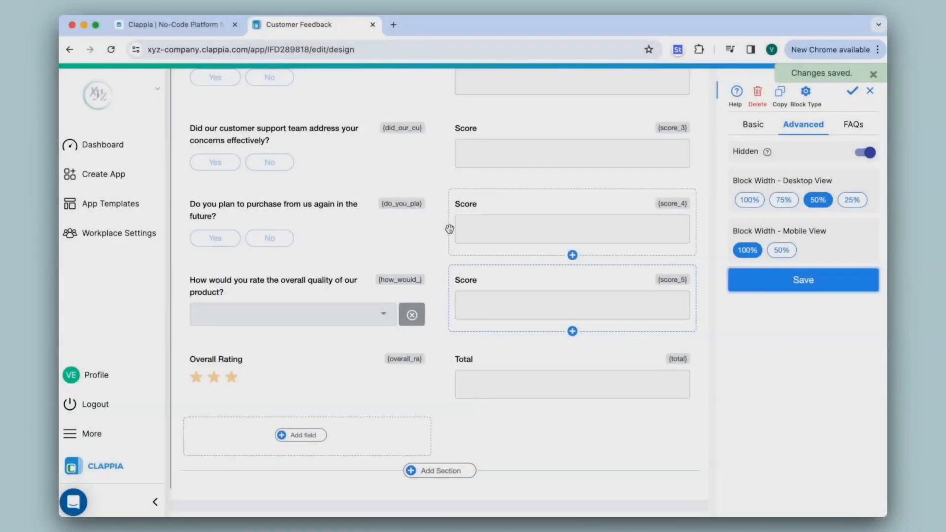
# Test the live form with Yes for satisfaction, navigation and repurchase, No for recommendation and support, Good quality and two stars.
pyautogui.scroll(10, 394, 222)
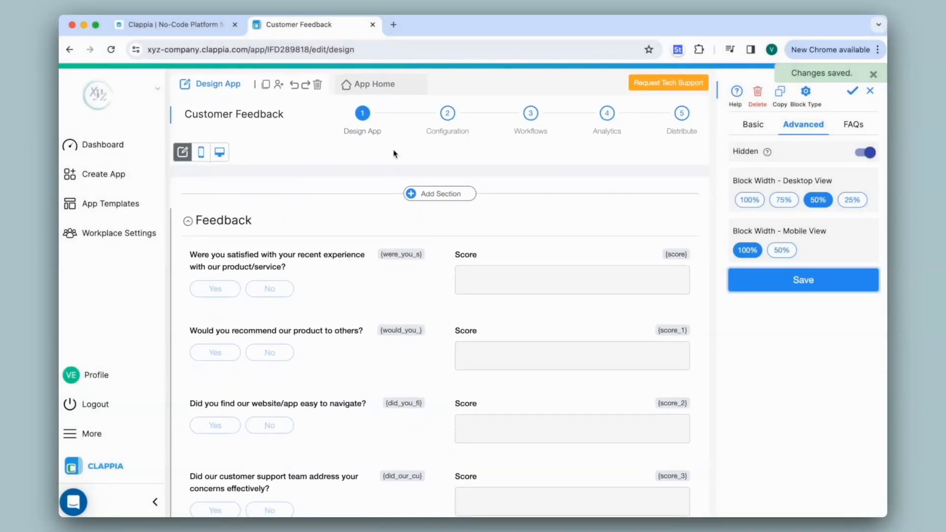
pyautogui.click(392, 83)
pyautogui.click(208, 196)
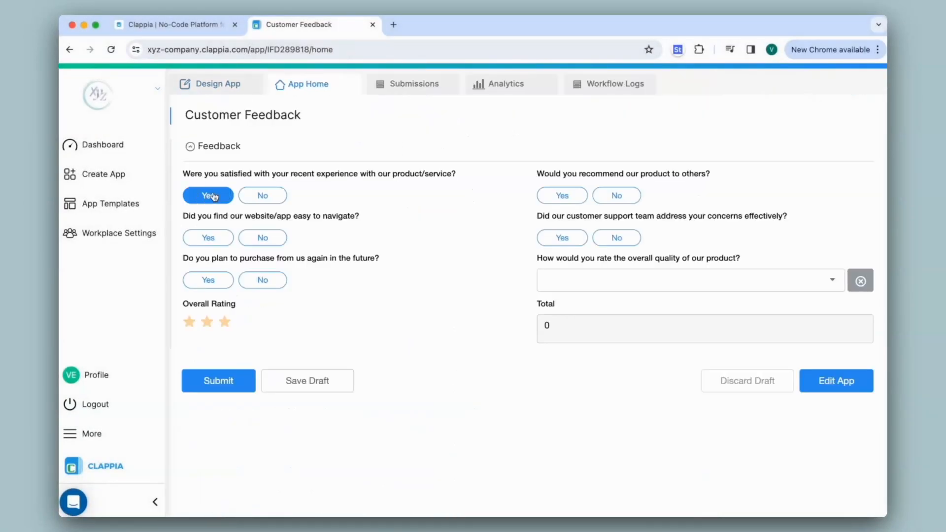
pyautogui.click(212, 237)
pyautogui.click(213, 281)
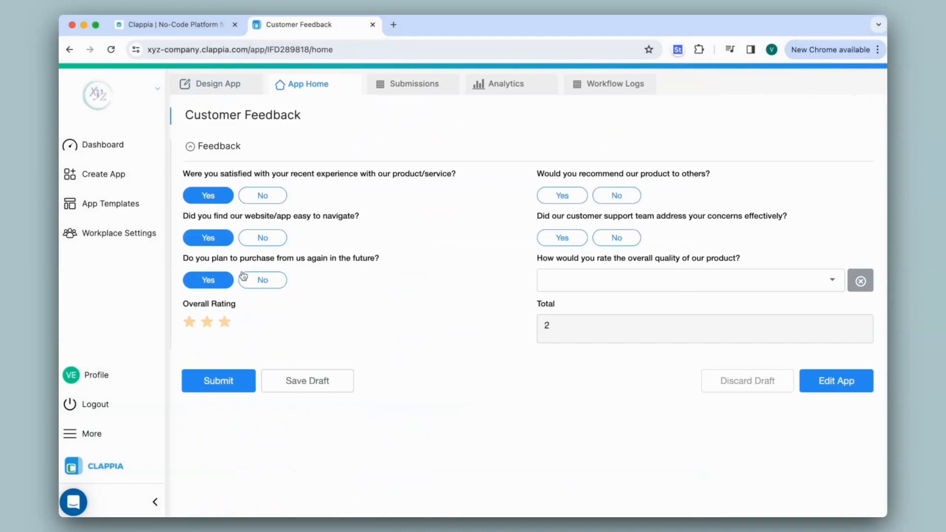
pyautogui.click(614, 194)
pyautogui.click(614, 237)
pyautogui.click(584, 282)
pyautogui.click(563, 344)
pyautogui.click(207, 322)
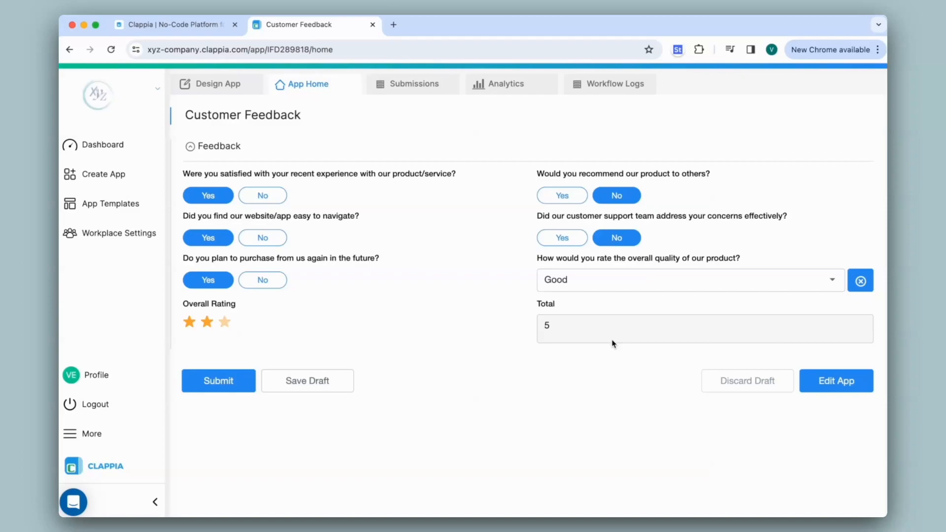
# Change the recommendation and customer support answers to Yes, reselect the product quality, and raise the Overall Rating to three stars.
pyautogui.click(567, 199)
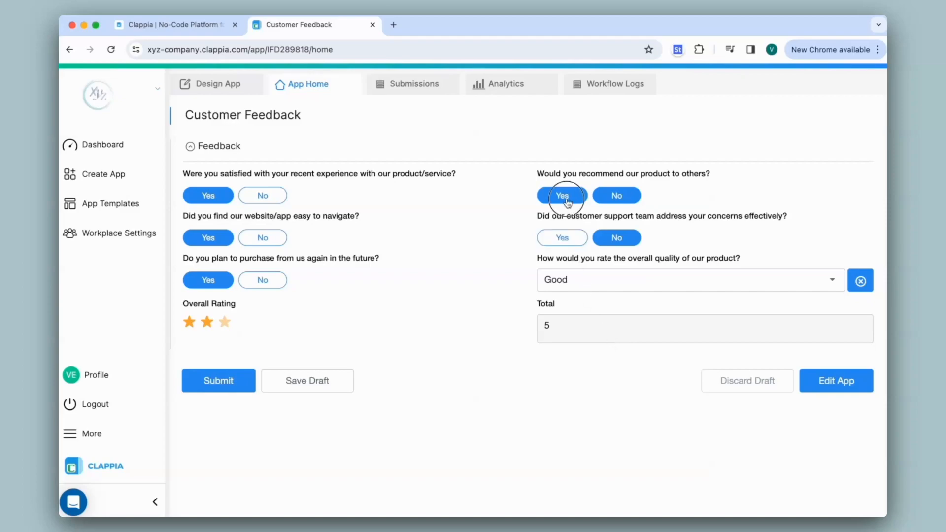
pyautogui.click(565, 239)
pyautogui.click(566, 280)
pyautogui.click(567, 258)
pyautogui.click(225, 322)
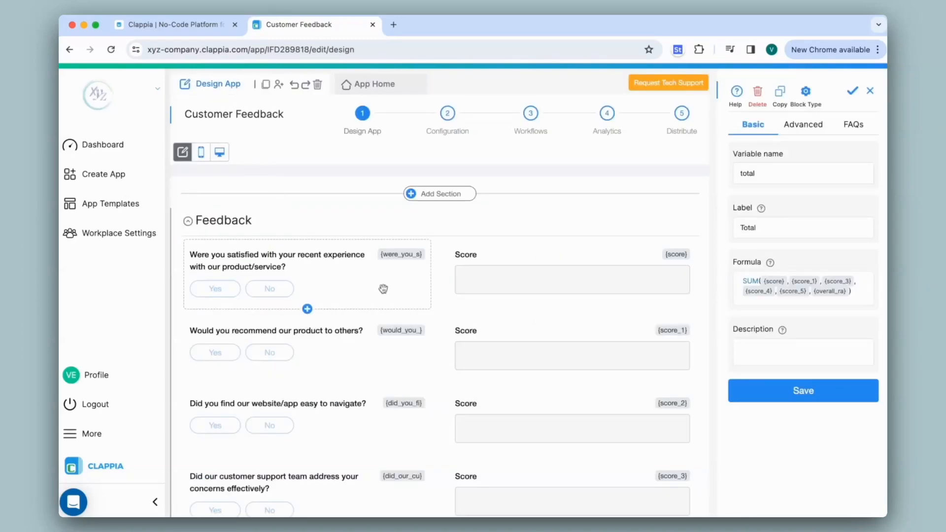
# Add and save a drop-down after {score_5} labelled "How likely are you to continue using our product in the future?" with options Very Likely and Not Likely.
pyautogui.scroll(-5, 383, 289)
pyautogui.click(461, 363)
pyautogui.click(573, 408)
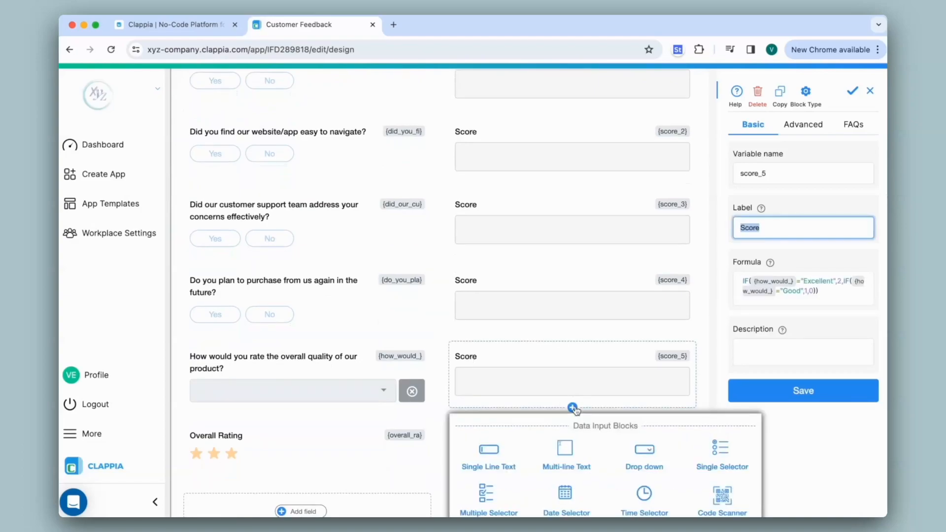
pyautogui.click(648, 452)
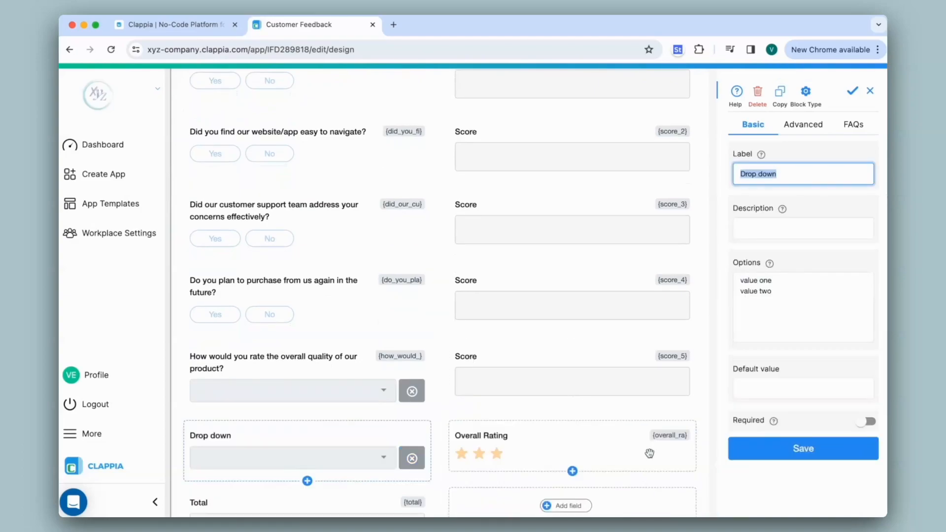
pyautogui.write('How lik')
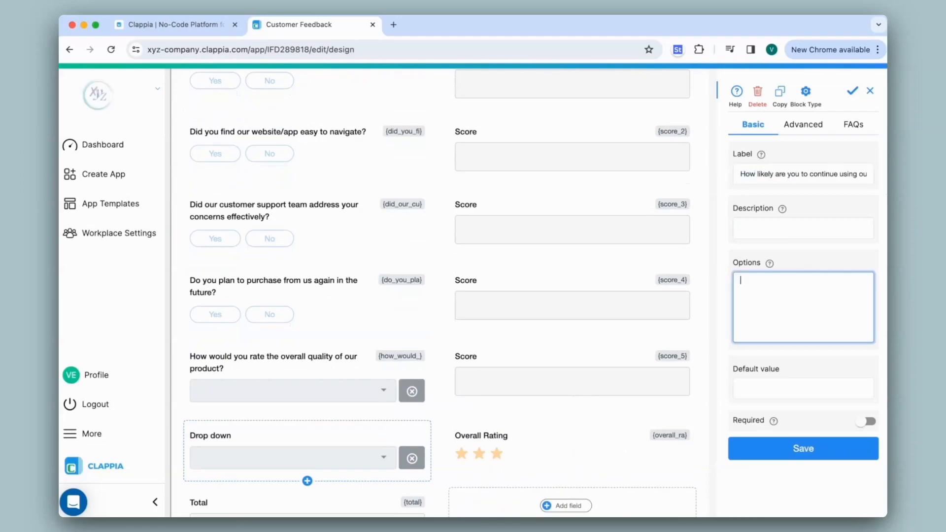
pyautogui.write('Very Likely Not Likely')
pyautogui.click(803, 449)
# Add a Calculations & Logic block labelled Score after the "How likely are you to continue using our product" drop-down.
pyautogui.scroll(-2, 364, 377)
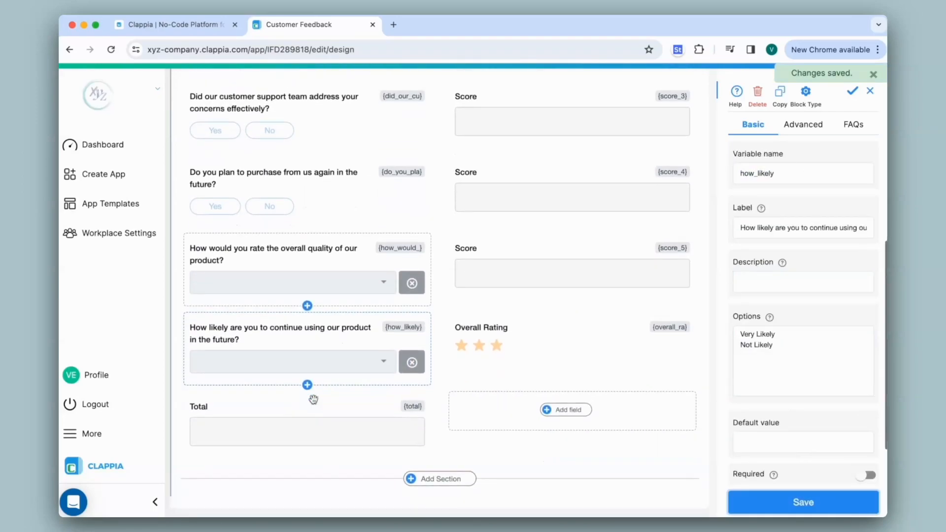
pyautogui.click(307, 381)
pyautogui.click(221, 449)
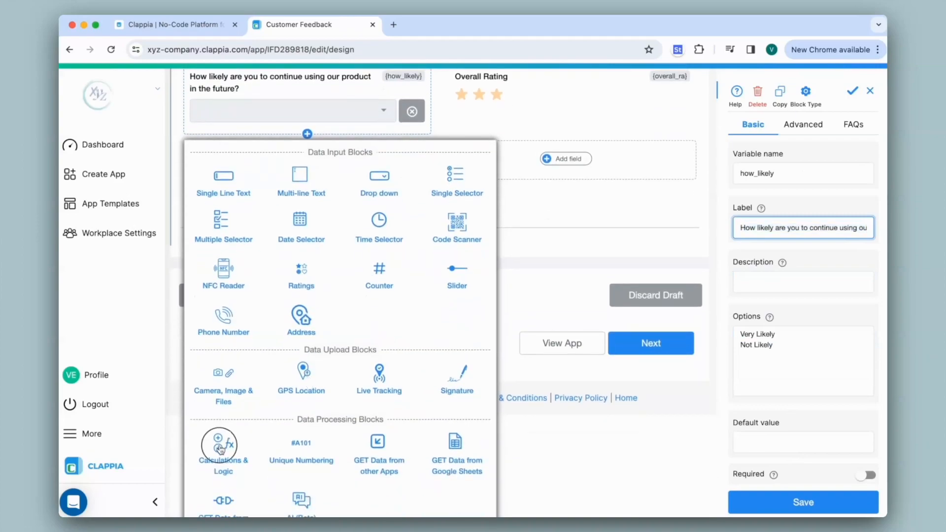
pyautogui.write('Score')
# Set the new Score block's formula to IF({how_likely}="Very Likely",1,0) and save the block.
pyautogui.click(813, 237)
pyautogui.write('IF(@howl')
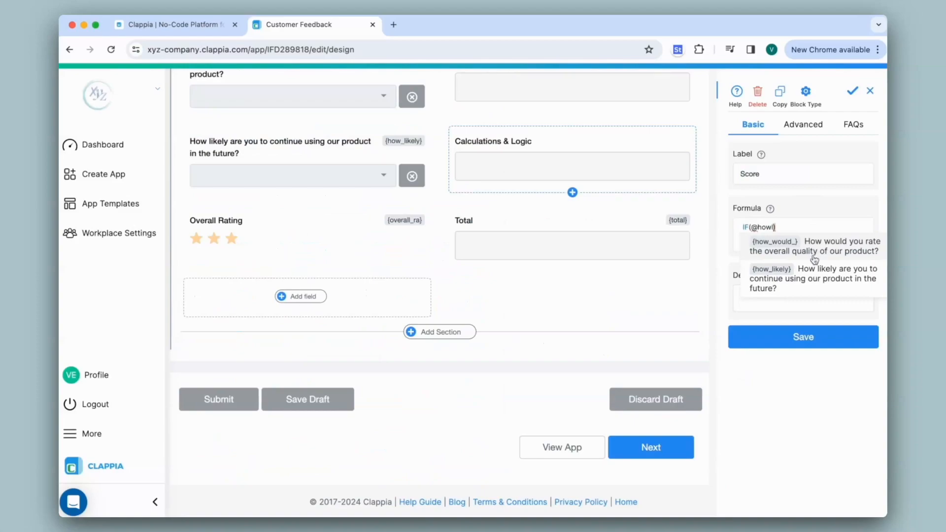
pyautogui.click(813, 272)
pyautogui.write('=\'Very Likely"')
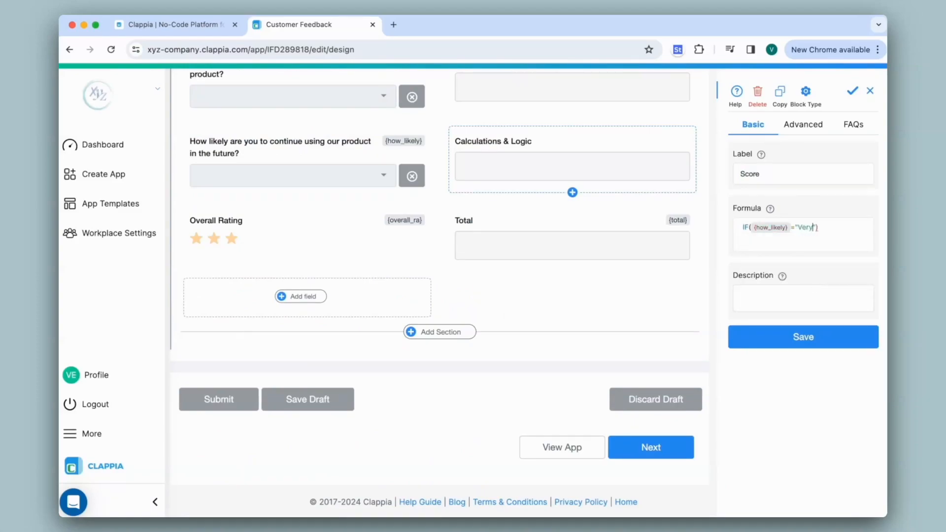
pyautogui.write(',1,0')
pyautogui.click(803, 337)
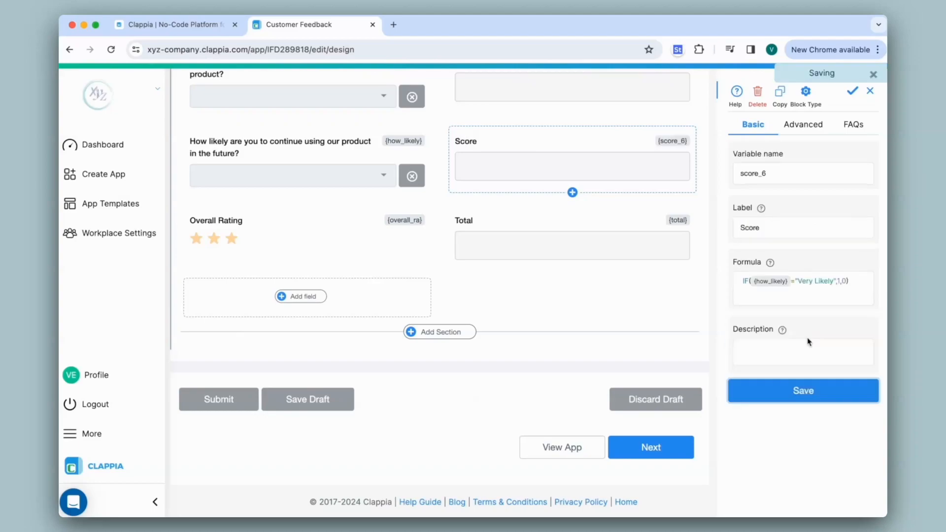
# Append {score_6} to the Total block's SUM formula, divide the sum by 2, and save the block.
pyautogui.click(575, 239)
pyautogui.click(848, 292)
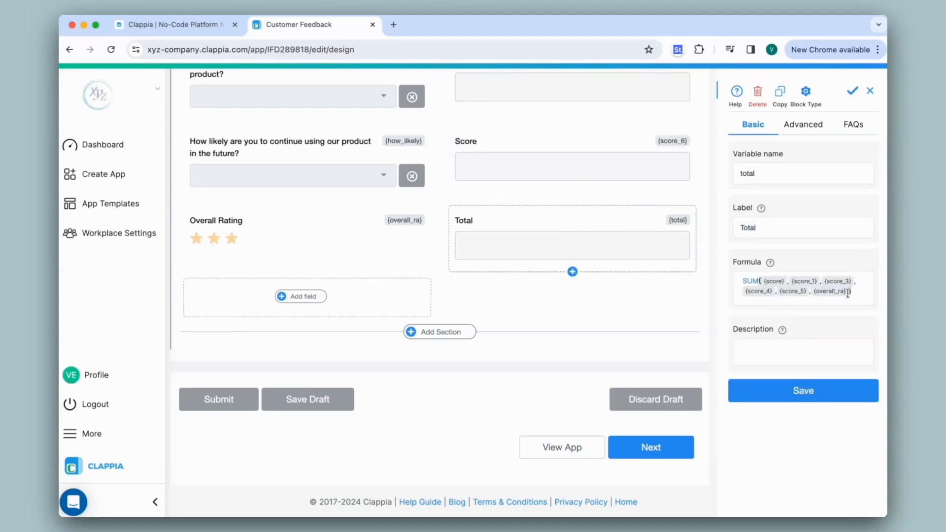
pyautogui.write(',@')
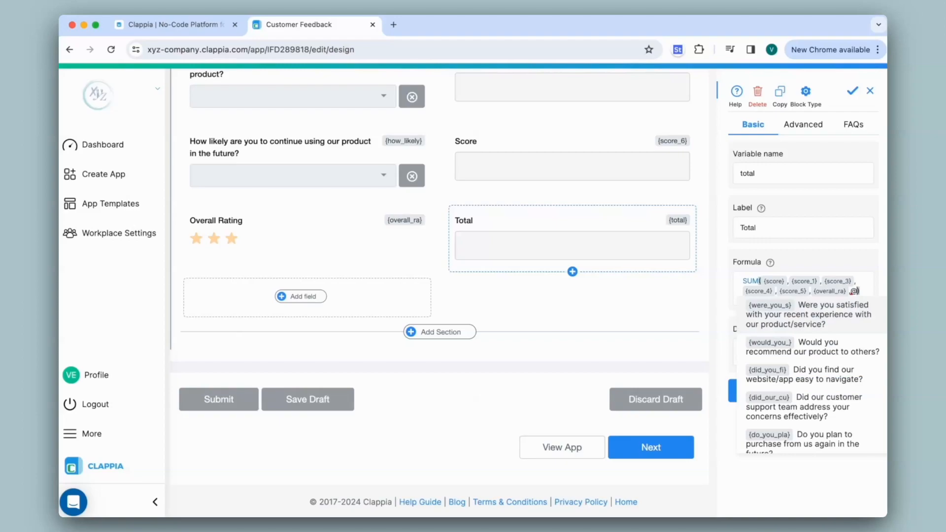
pyautogui.write('score')
pyautogui.scroll(-2, 844, 355)
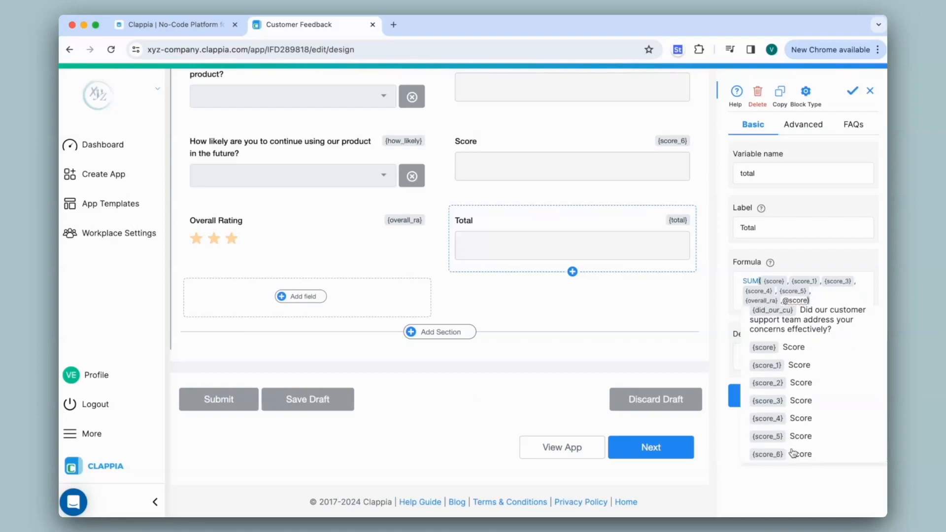
pyautogui.click(795, 453)
pyautogui.write('/2')
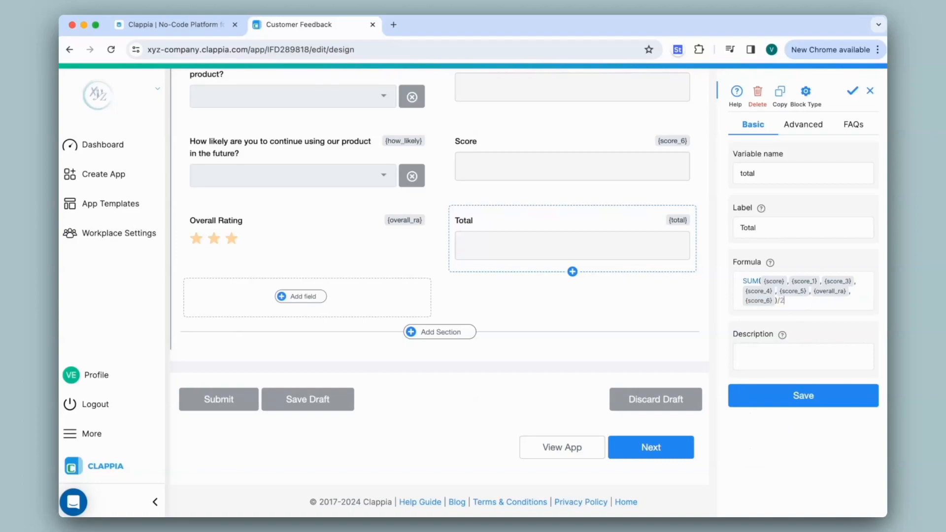
pyautogui.click(807, 394)
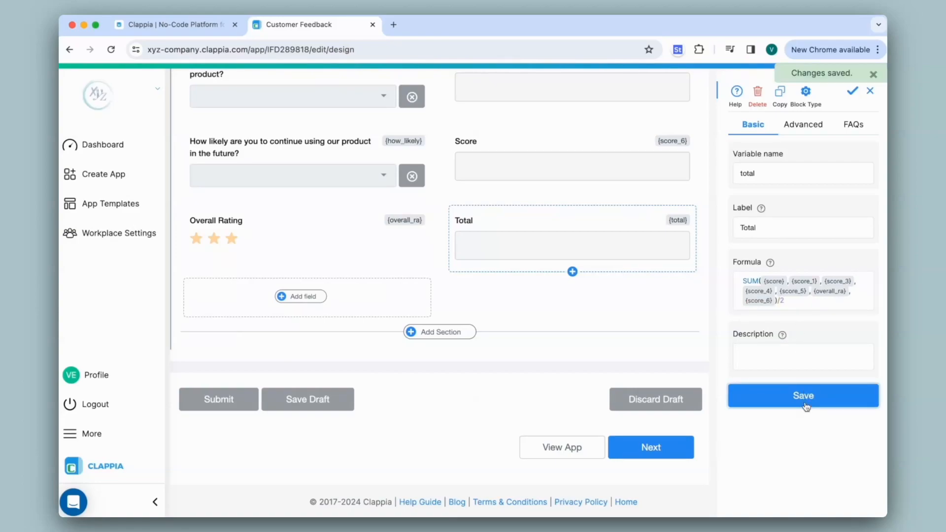
# Check the live form, then set the Score block {score_6} to Hidden in the app design and save it.
pyautogui.scroll(12, 437, 203)
pyautogui.click(386, 91)
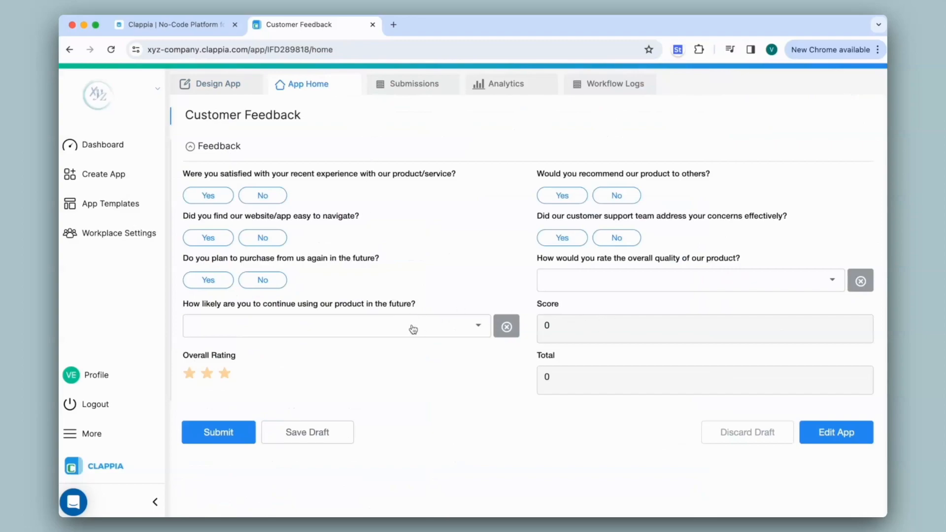
pyautogui.click(218, 84)
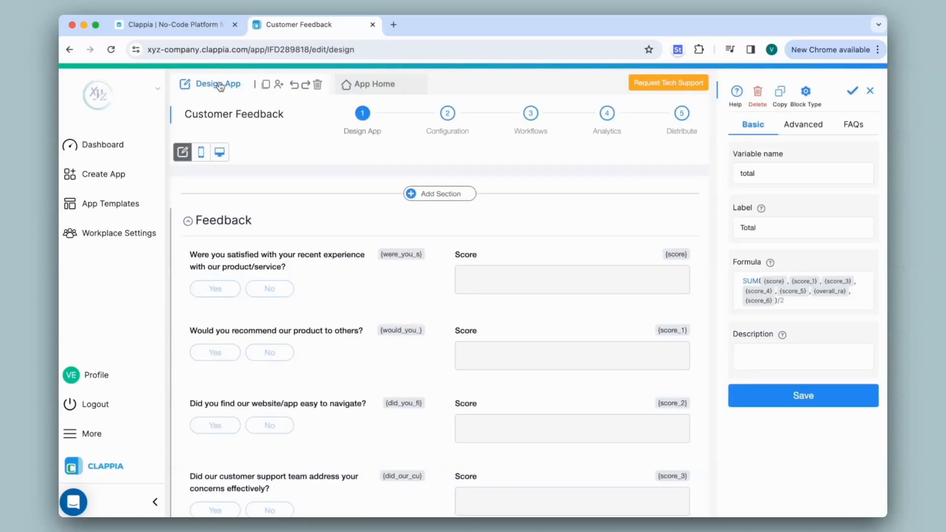
pyautogui.scroll(-6, 525, 408)
pyautogui.click(525, 408)
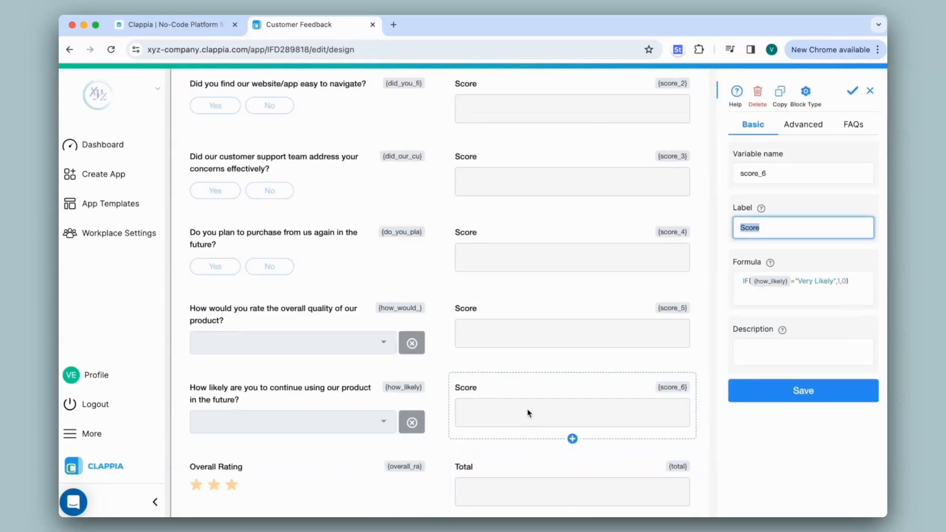
pyautogui.click(804, 124)
pyautogui.click(866, 152)
pyautogui.click(822, 294)
# Open the live form again and answer Yes to all five Yes/No questions.
pyautogui.scroll(7, 445, 278)
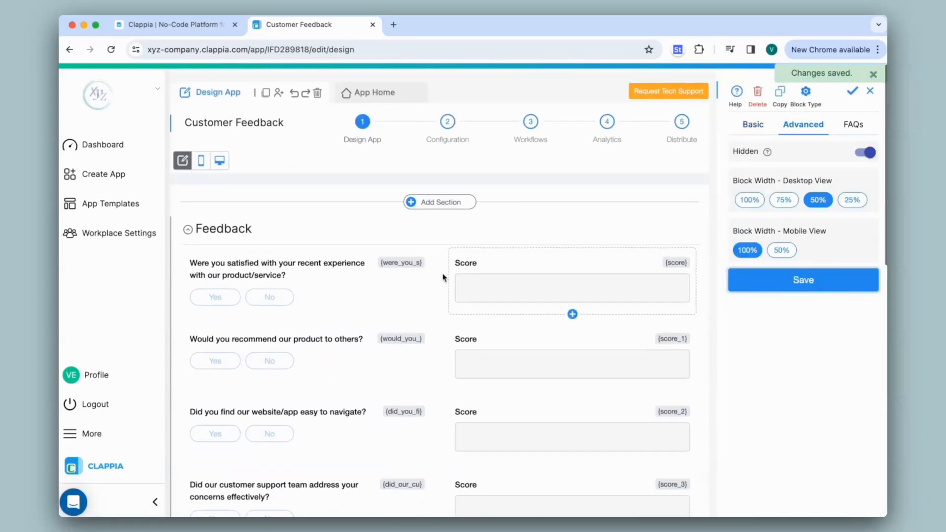
pyautogui.click(380, 89)
pyautogui.click(214, 195)
pyautogui.click(215, 237)
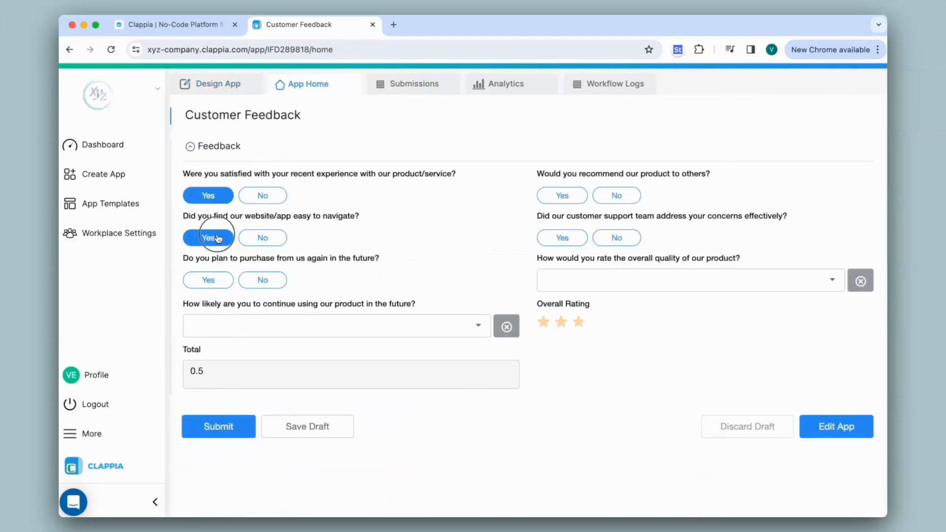
pyautogui.click(210, 280)
pyautogui.click(560, 196)
pyautogui.click(562, 237)
# Complete the Total test with Excellent for product quality, Very Likely for continued use, and a three-star Overall Rating.
pyautogui.click(562, 280)
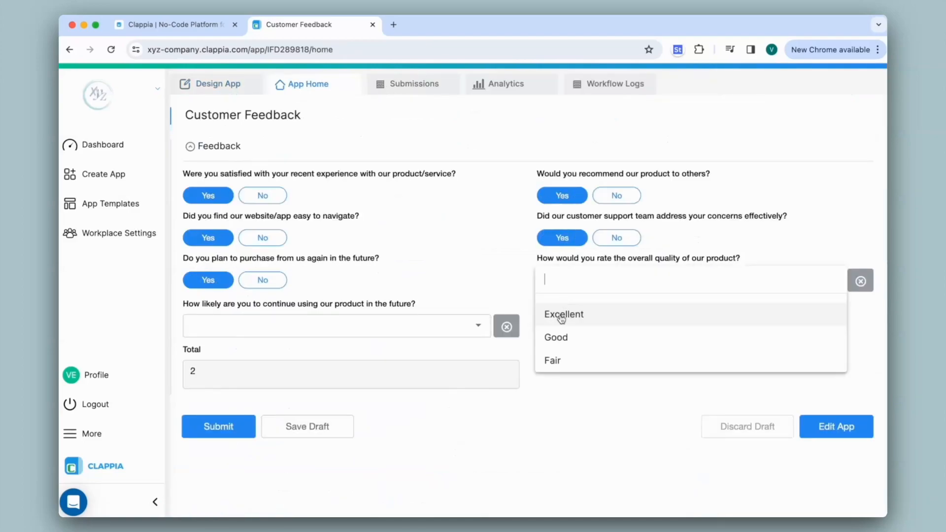
pyautogui.click(562, 316)
pyautogui.click(460, 328)
pyautogui.click(450, 360)
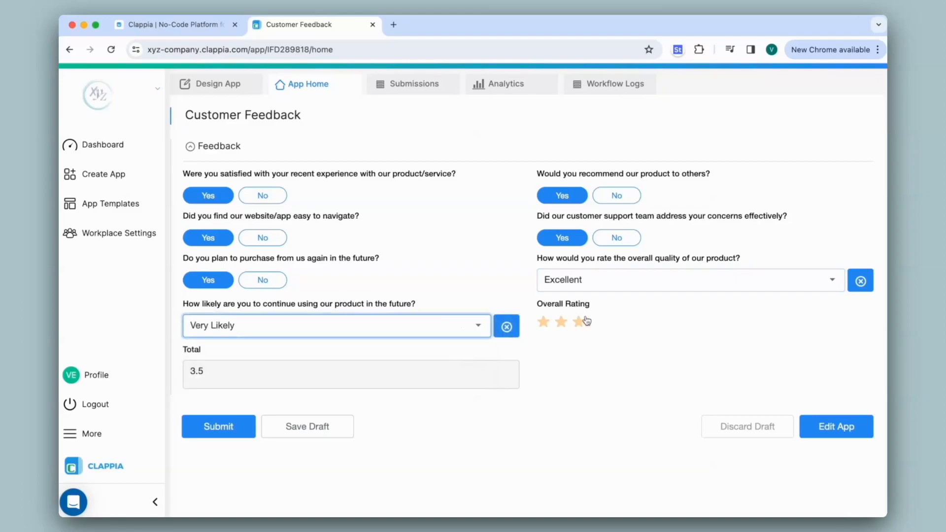
pyautogui.click(580, 321)
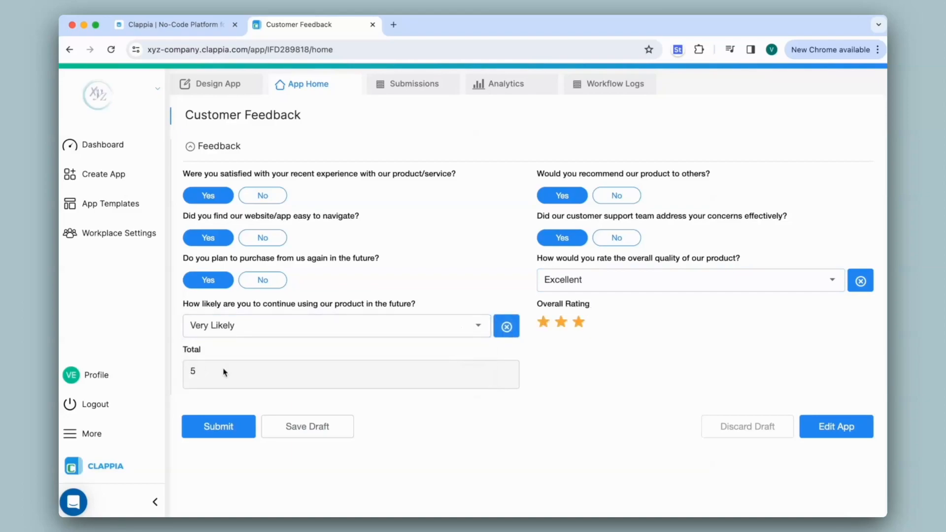
# Switch the test form's first answer to No, then remove the division by 2 from the Total block's formula and save it.
pyautogui.click(264, 196)
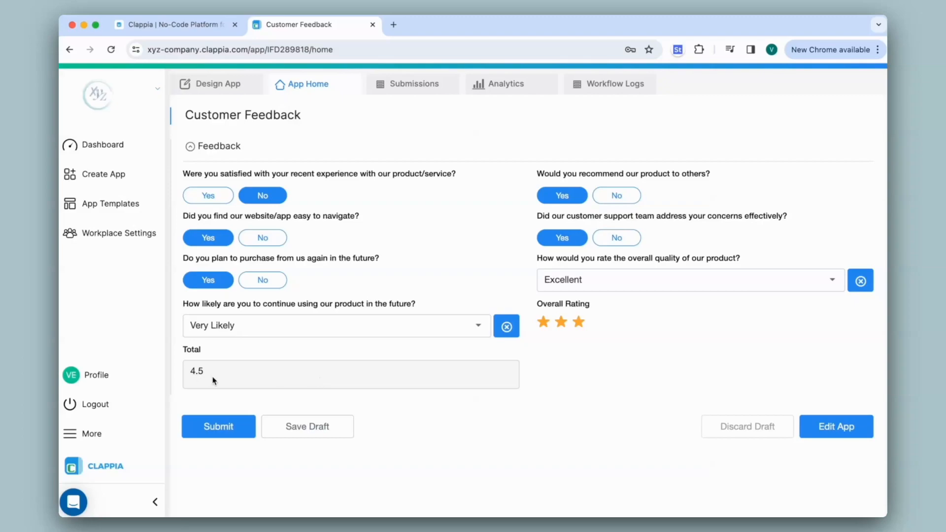
pyautogui.click(214, 88)
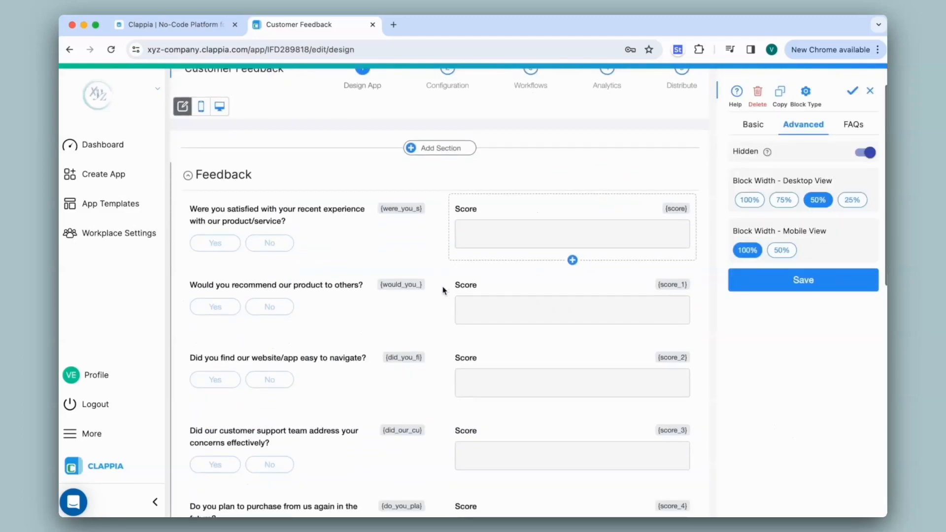
pyautogui.scroll(-15, 442, 290)
pyautogui.click(569, 240)
pyautogui.click(805, 302)
pyautogui.press('BackSpace')
pyautogui.press('BackSpace')
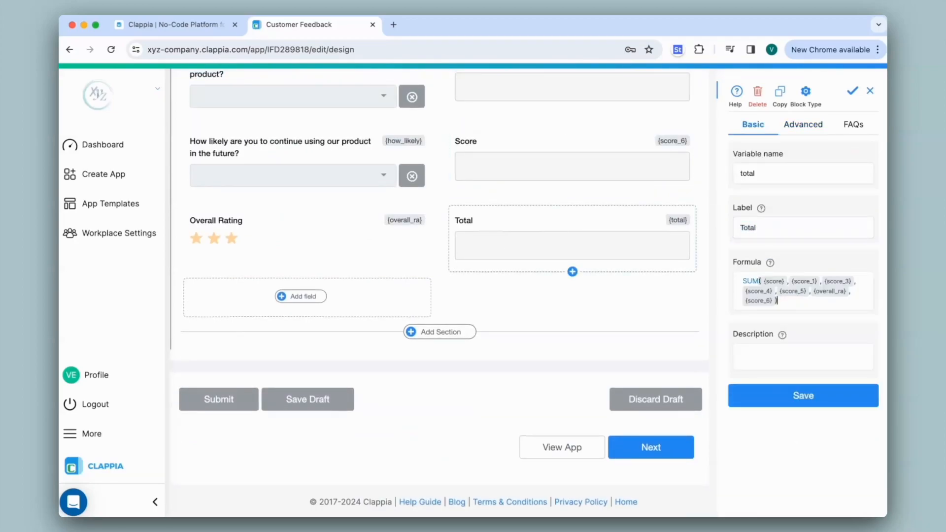
pyautogui.click(799, 395)
# Test the Total on the live form with Yes to all five Yes/No questions, Very Likely, Excellent and a three-star Overall Rating.
pyautogui.scroll(15, 439, 244)
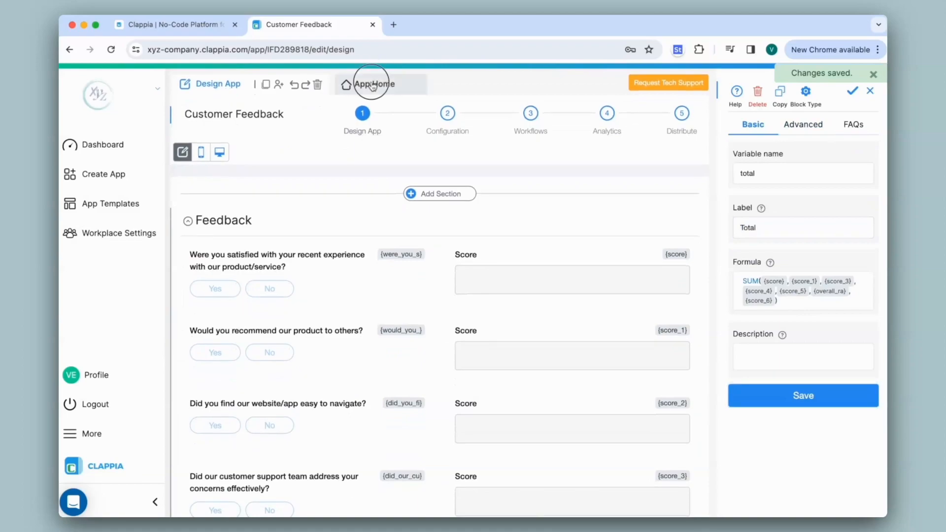
pyautogui.click(359, 84)
pyautogui.click(208, 195)
pyautogui.click(212, 238)
pyautogui.click(208, 280)
pyautogui.click(214, 325)
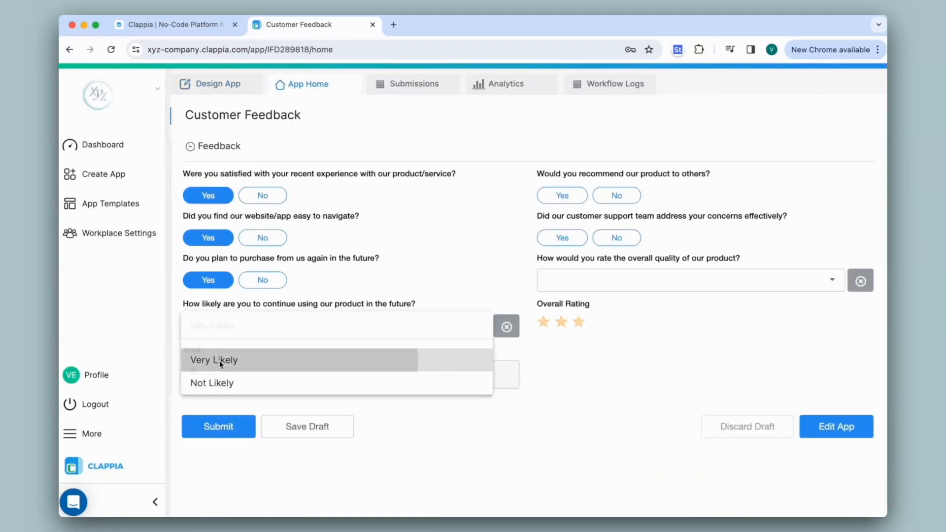
pyautogui.click(222, 361)
pyautogui.click(579, 322)
pyautogui.click(565, 280)
pyautogui.click(563, 326)
pyautogui.click(563, 237)
pyautogui.click(563, 195)
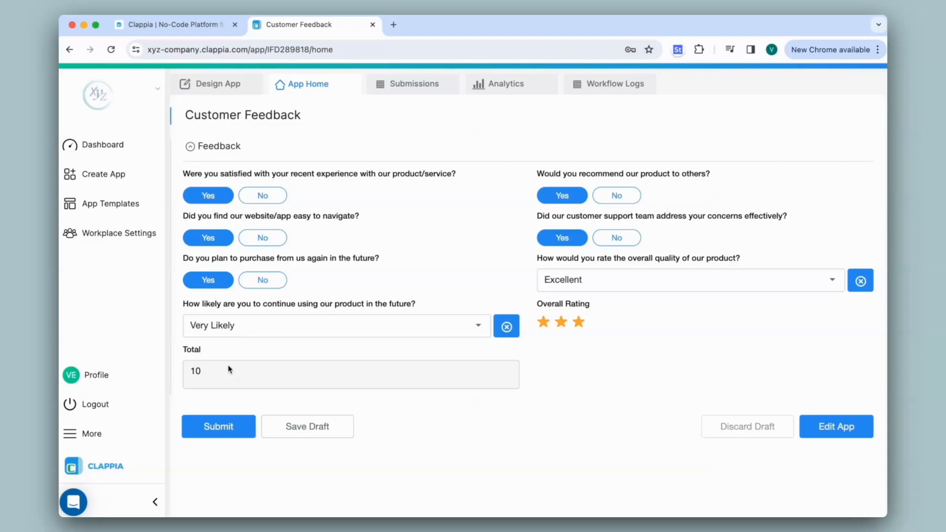
# Add a new section below the Feedback section in the app design, name it Additional Feedback, and save it.
pyautogui.click(218, 82)
pyautogui.scroll(-15, 448, 324)
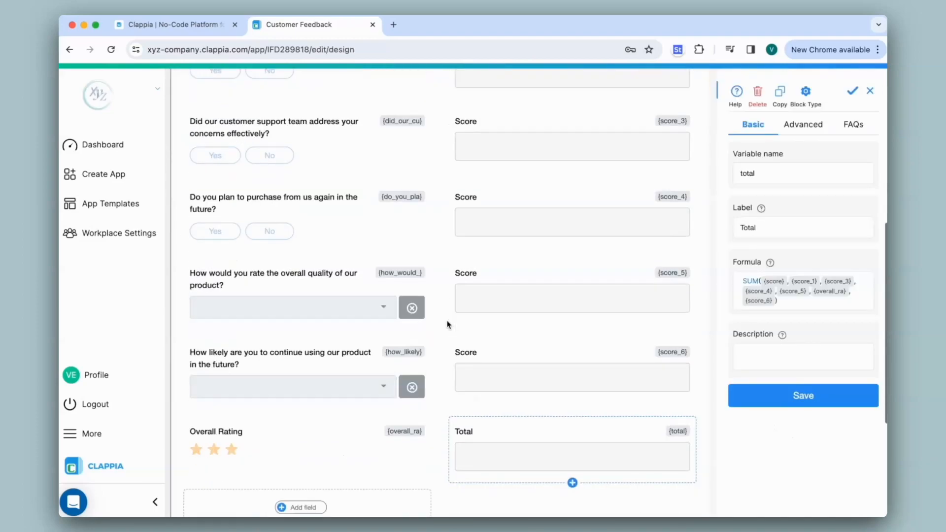
pyautogui.click(441, 333)
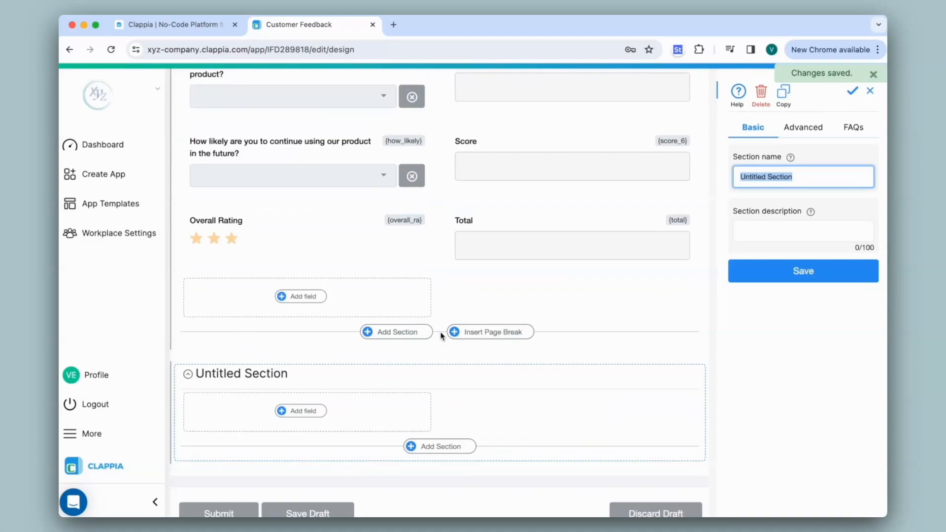
pyautogui.write('Additional Feedback')
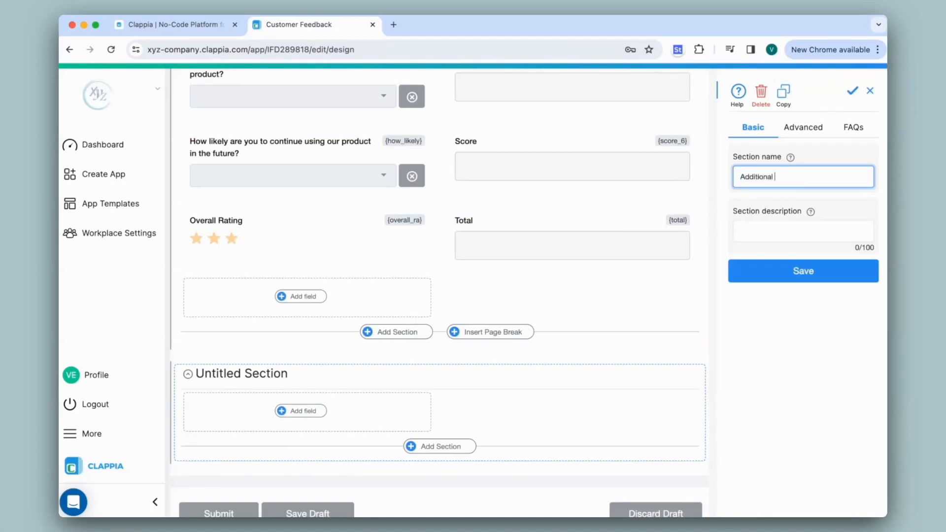
pyautogui.click(808, 271)
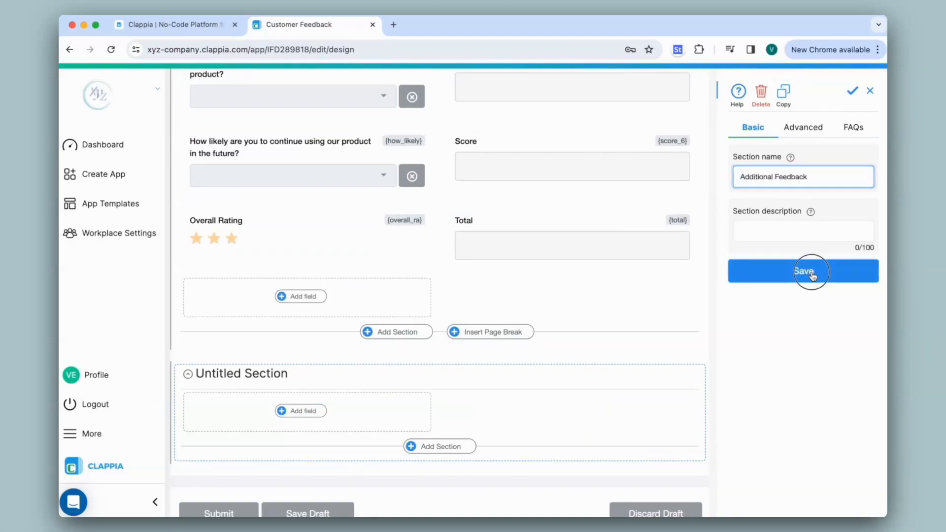
# Add a Multi-line Text block labelled "What would you like us to improve?" to the Additional Feedback section and save it.
pyautogui.click(308, 411)
pyautogui.click(301, 473)
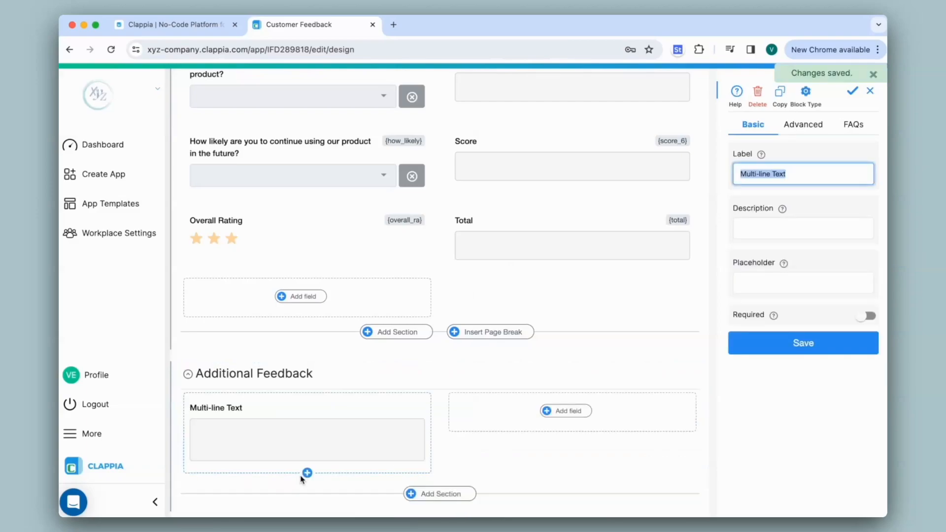
pyautogui.write('What would you like us to improve?')
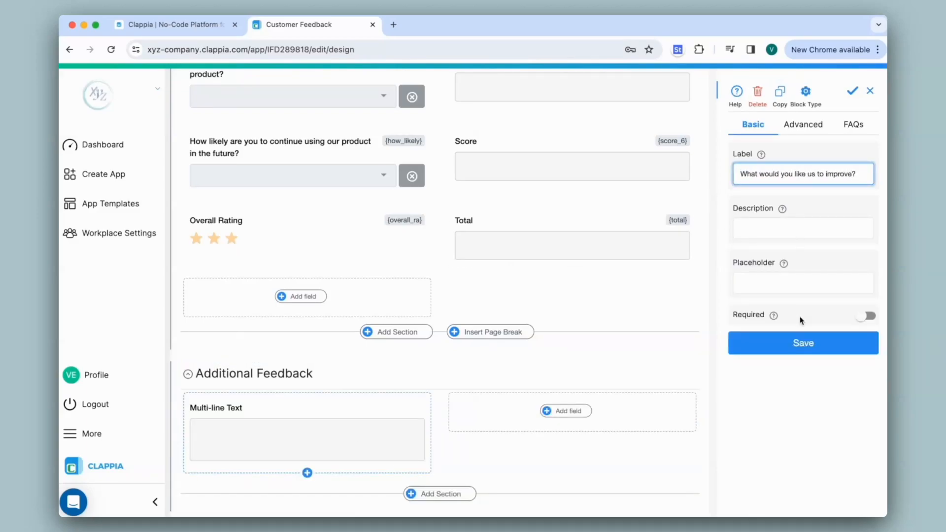
pyautogui.click(802, 343)
# Add a second Multi-line Text block labelled Comments beside the improvement question and save it.
pyautogui.click(569, 417)
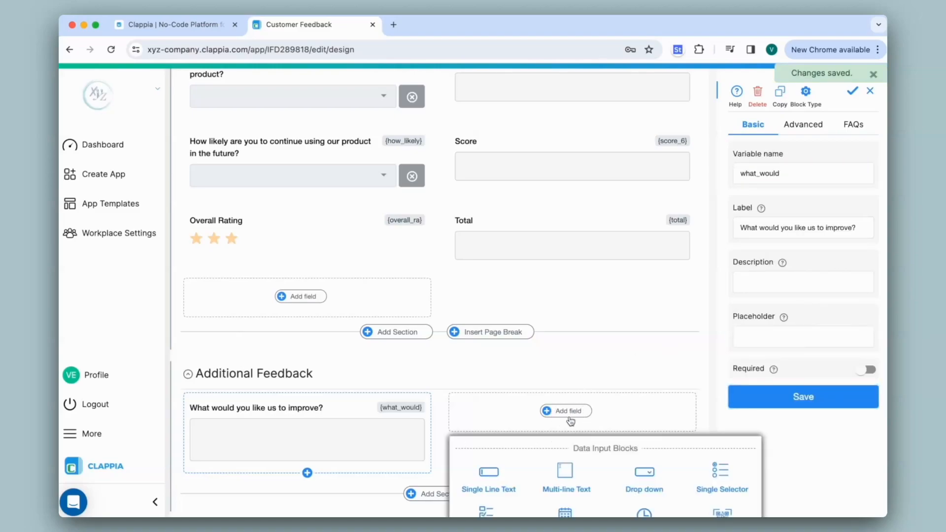
pyautogui.click(565, 471)
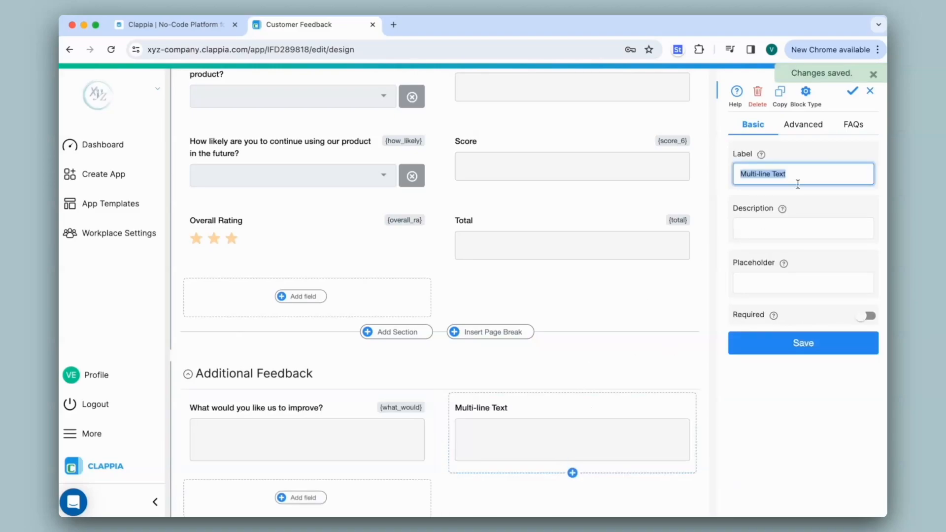
pyautogui.write('Comments')
pyautogui.click(808, 336)
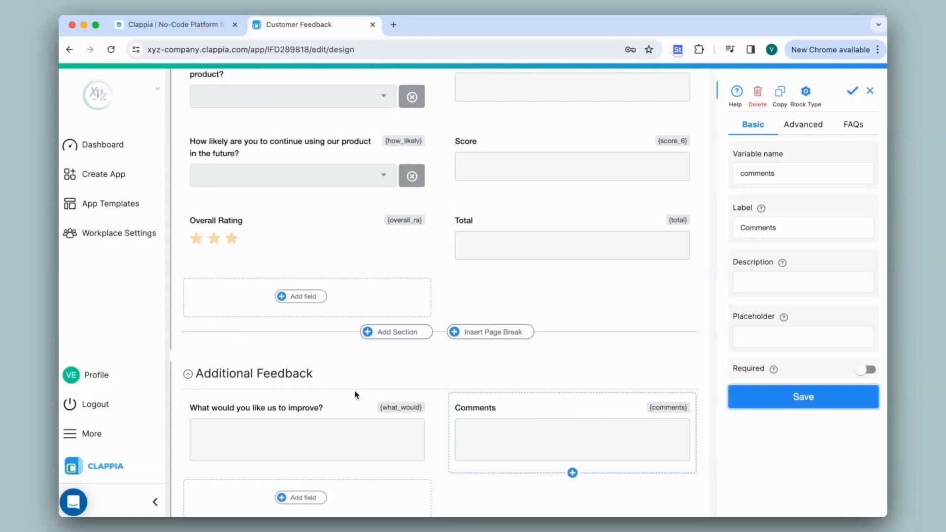
# Set the Additional Feedback section to display only if {total}<=6, and save the section.
pyautogui.click(336, 376)
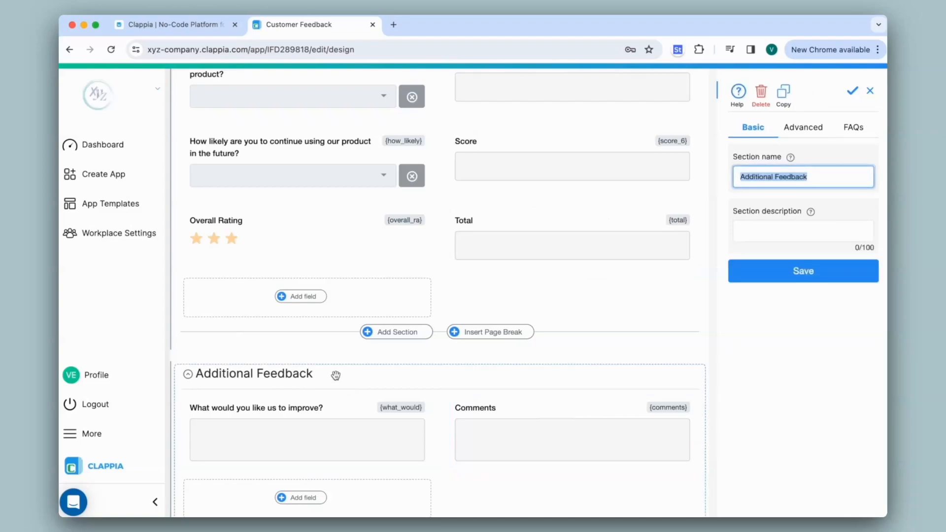
pyautogui.click(814, 128)
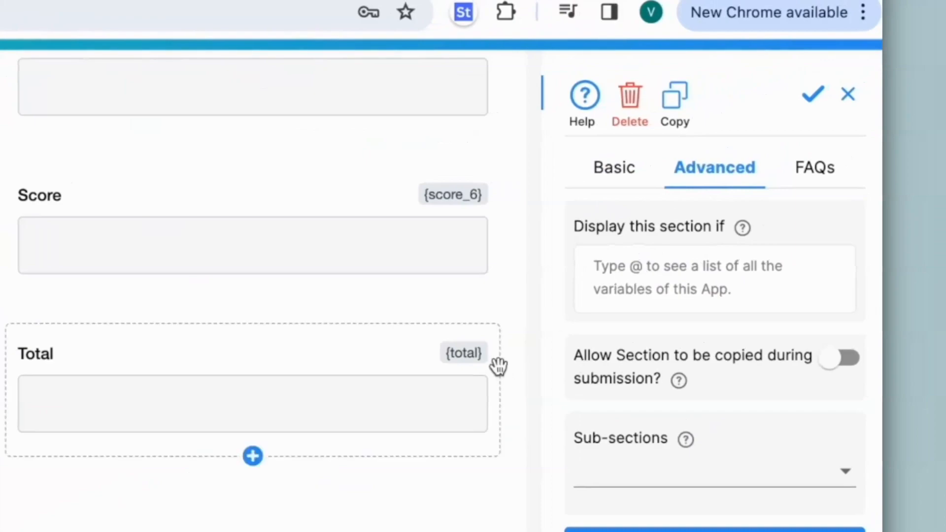
pyautogui.click(676, 254)
pyautogui.write('@total')
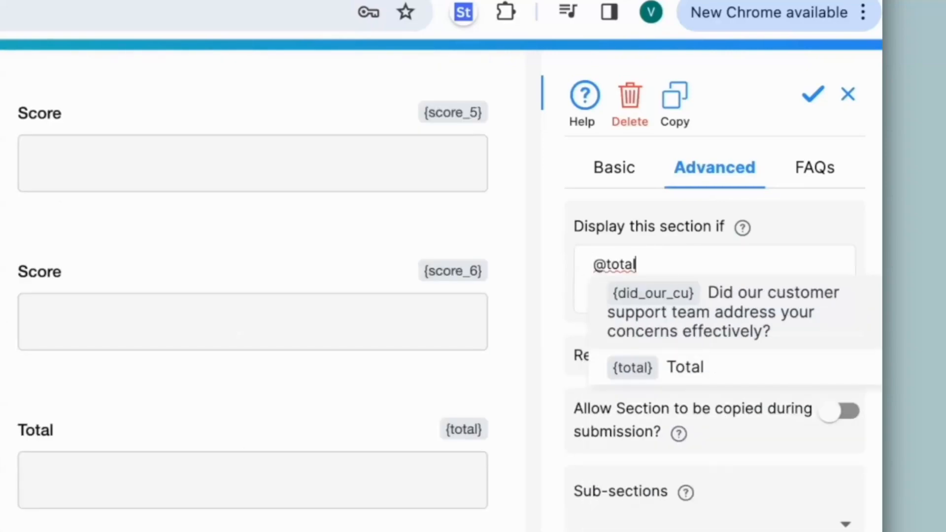
pyautogui.press('Return')
pyautogui.write('<=6')
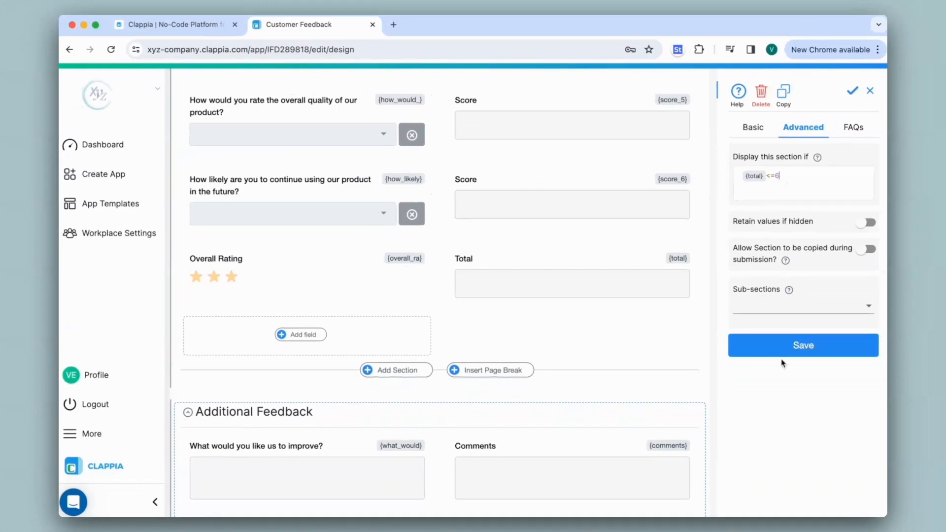
pyautogui.click(785, 350)
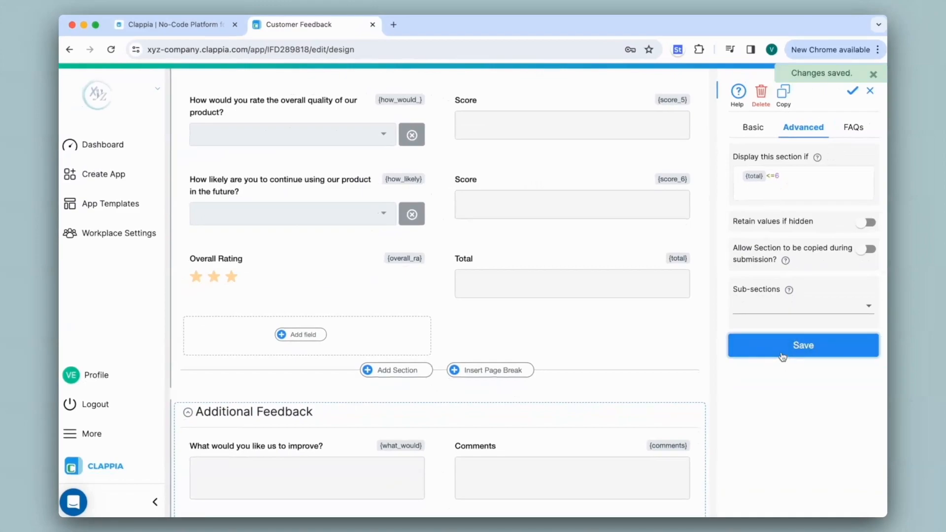
# Test the section's display condition on the live form with Yes to all five Yes/No questions and a three-star Overall Rating.
pyautogui.scroll(10, 460, 263)
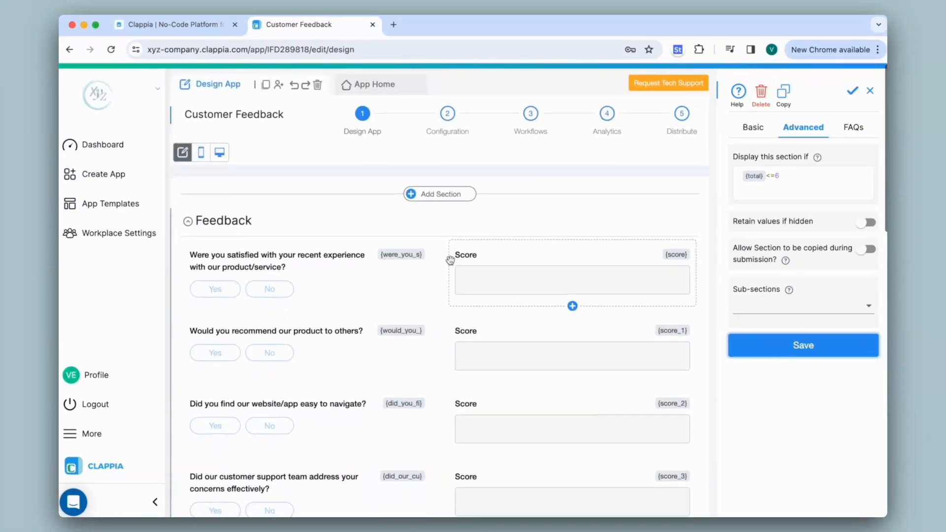
pyautogui.click(371, 86)
pyautogui.click(263, 196)
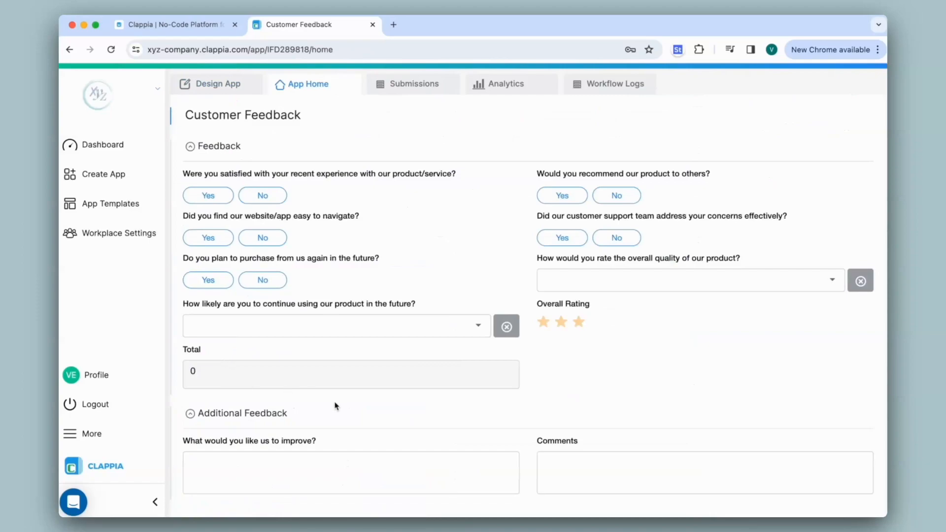
pyautogui.click(208, 195)
pyautogui.click(208, 237)
pyautogui.click(208, 280)
pyautogui.click(562, 195)
pyautogui.click(558, 238)
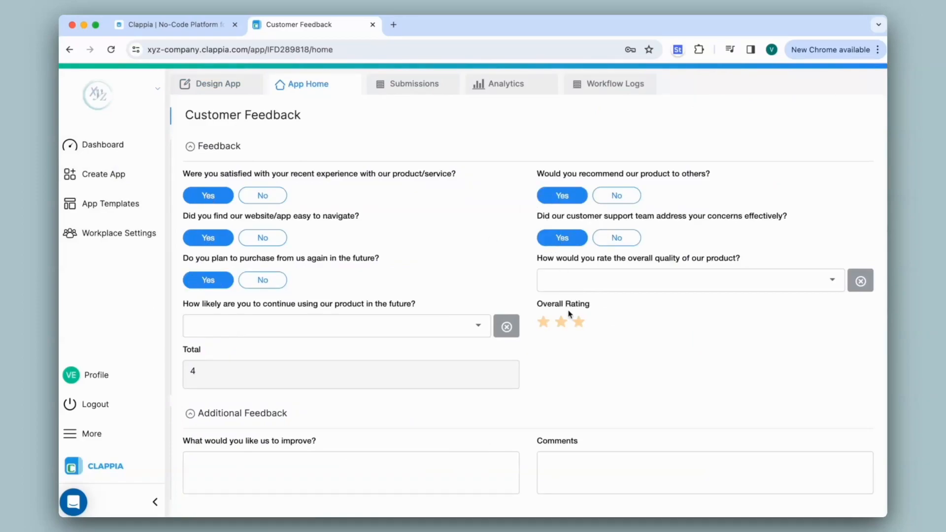
pyautogui.click(580, 325)
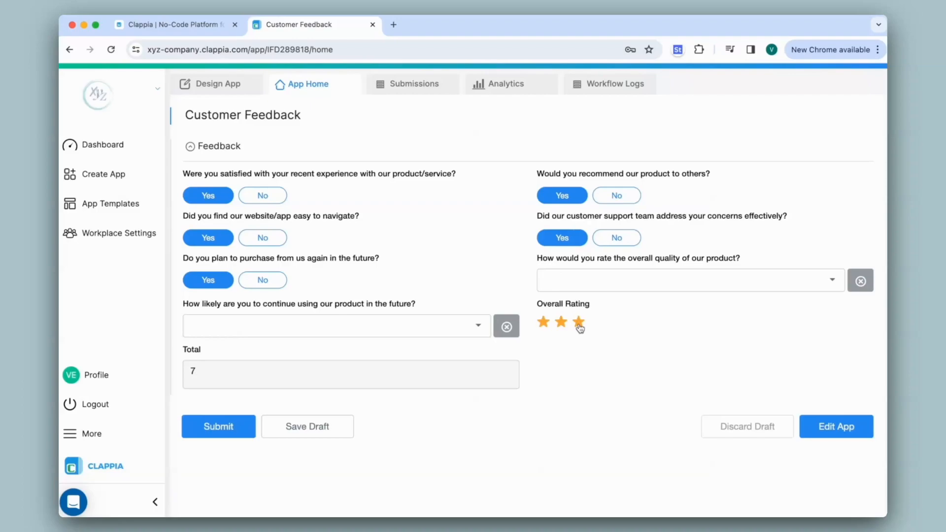
# Change the Additional Feedback section's display condition to AND({total}<=6,{total}<>0) and save it.
pyautogui.click(216, 88)
pyautogui.scroll(-15, 444, 250)
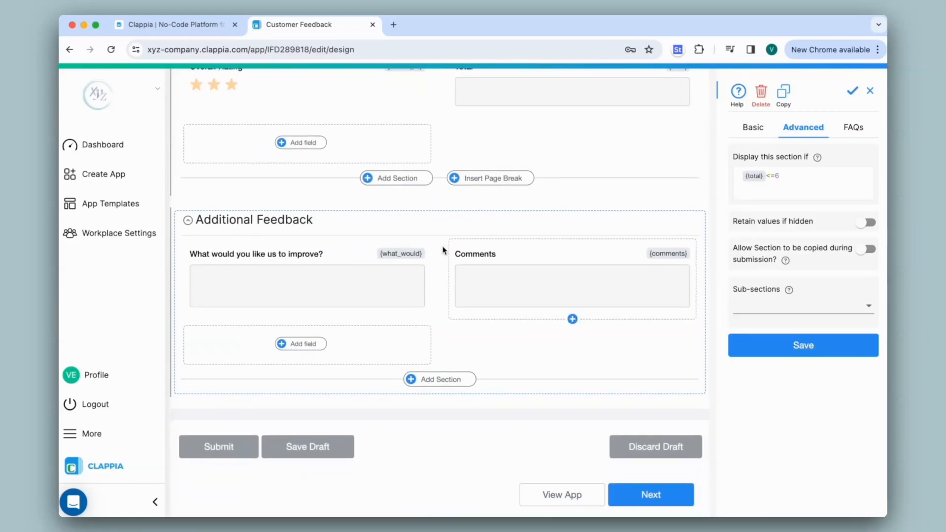
pyautogui.scroll(1, 443, 250)
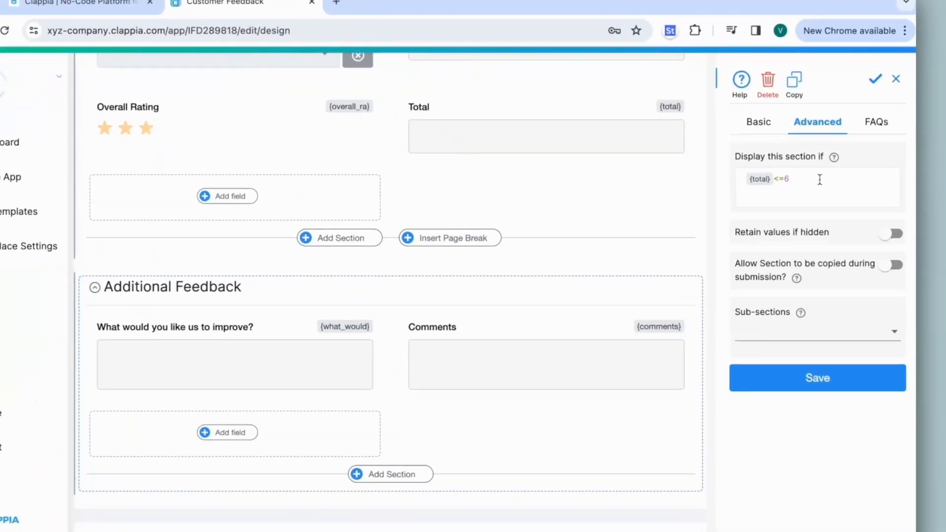
pyautogui.click(806, 176)
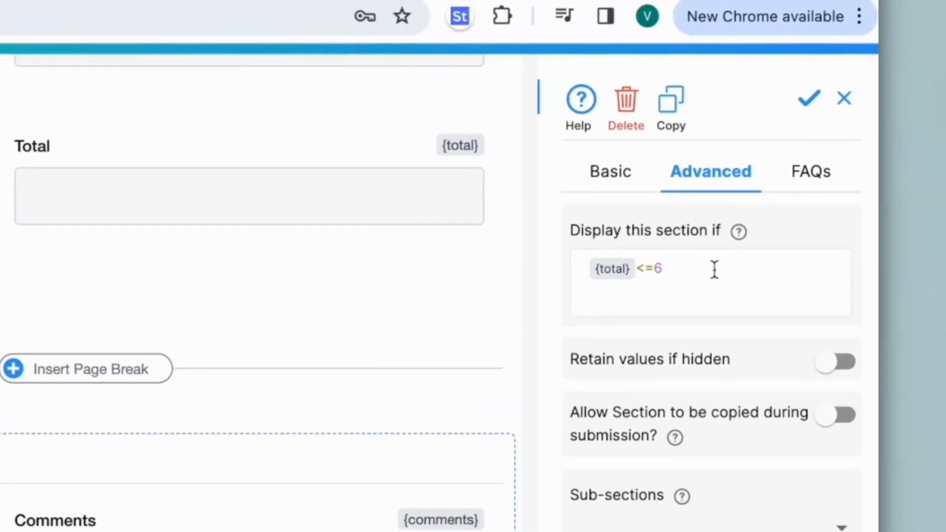
pyautogui.write('AN')
pyautogui.write('D(')
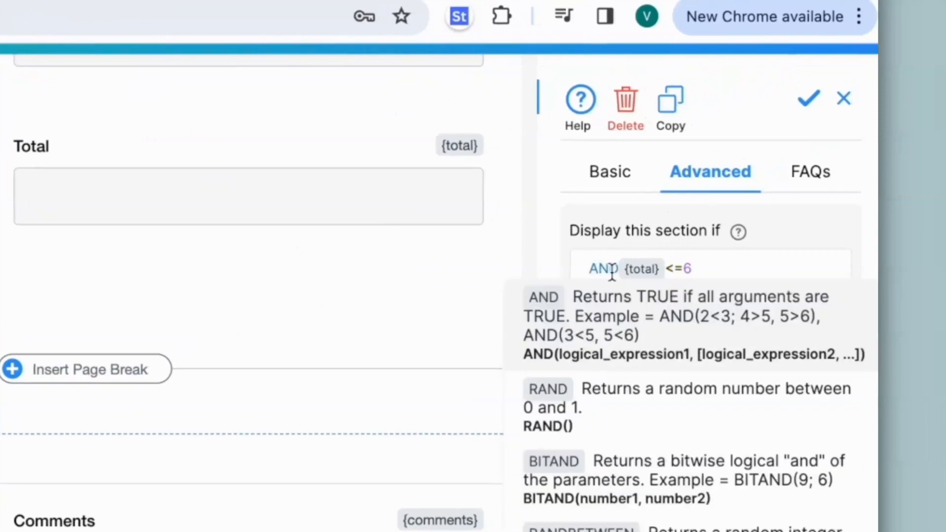
pyautogui.click(726, 271)
pyautogui.write(',@')
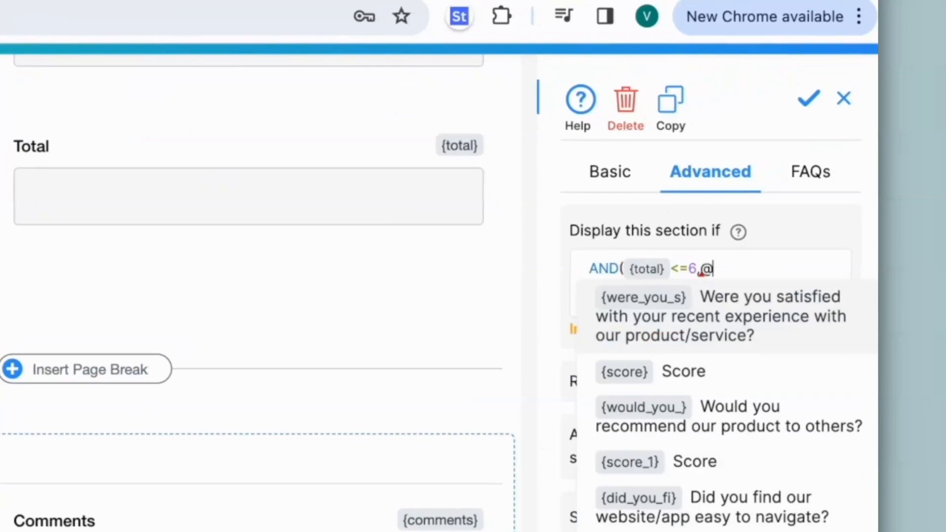
pyautogui.write('total')
pyautogui.click(733, 378)
pyautogui.write('<>')
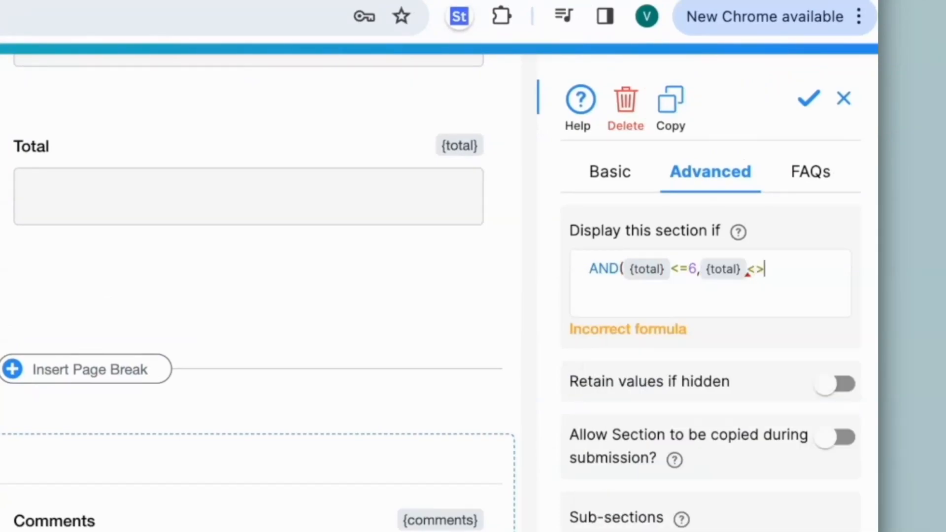
pyautogui.write('0)')
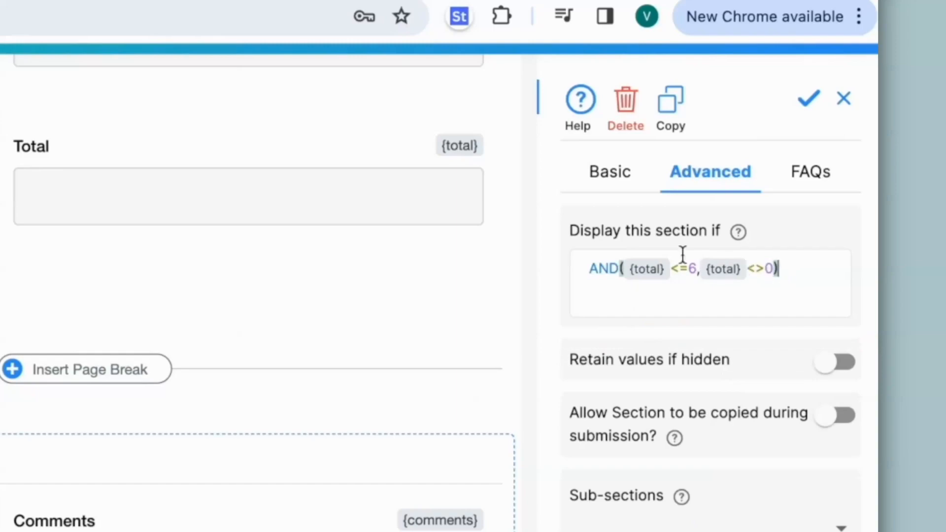
pyautogui.click(771, 521)
# Open the live form, give a two-star Overall Rating, and check whether the Additional Feedback section is displayed.
pyautogui.scroll(9, 440, 225)
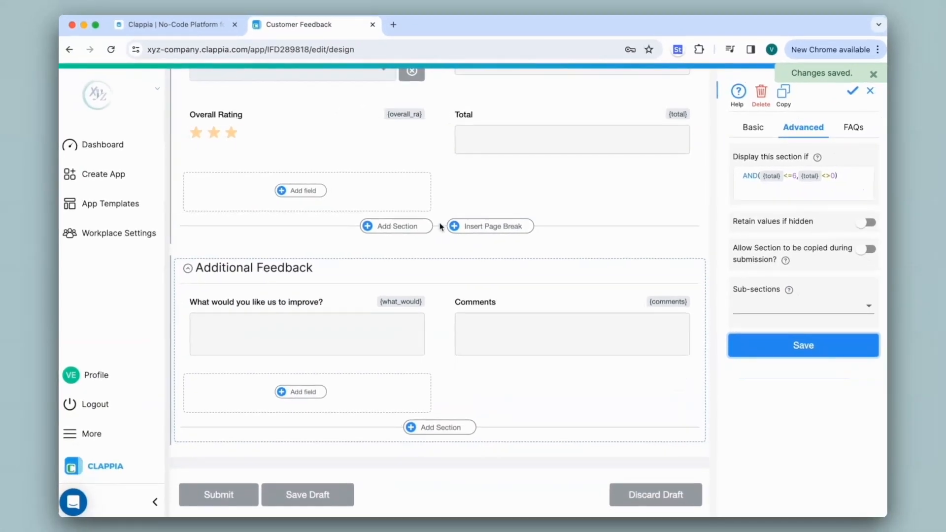
pyautogui.scroll(3, 440, 226)
pyautogui.click(381, 86)
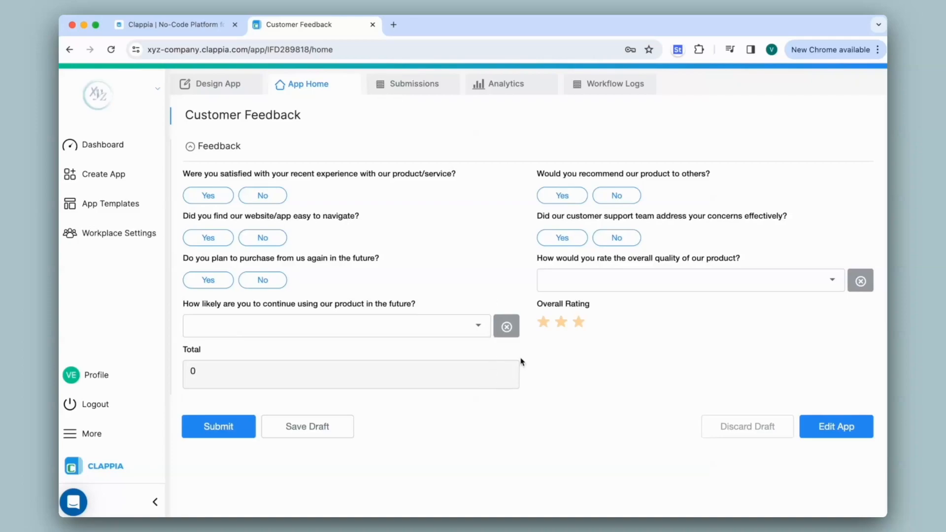
pyautogui.click(561, 324)
pyautogui.scroll(-1, 524, 405)
pyautogui.scroll(-1, 525, 406)
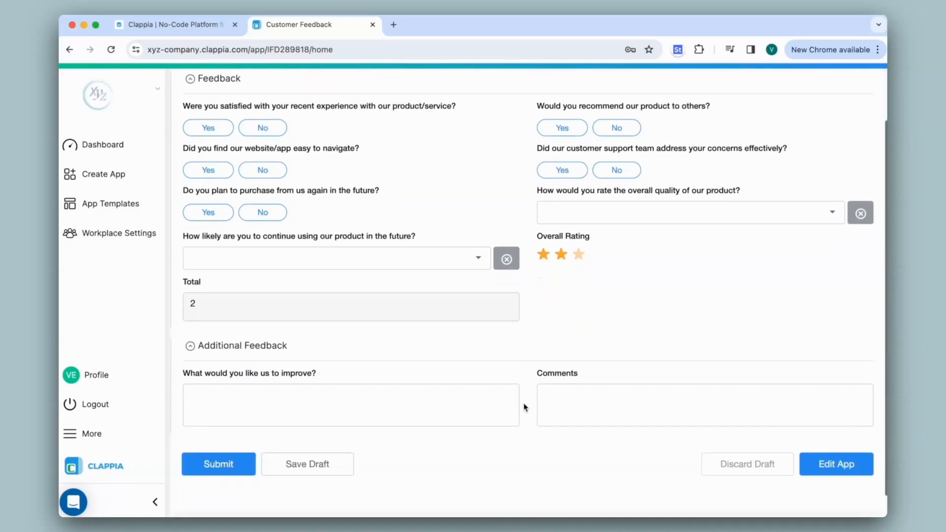
pyautogui.scroll(3, 525, 407)
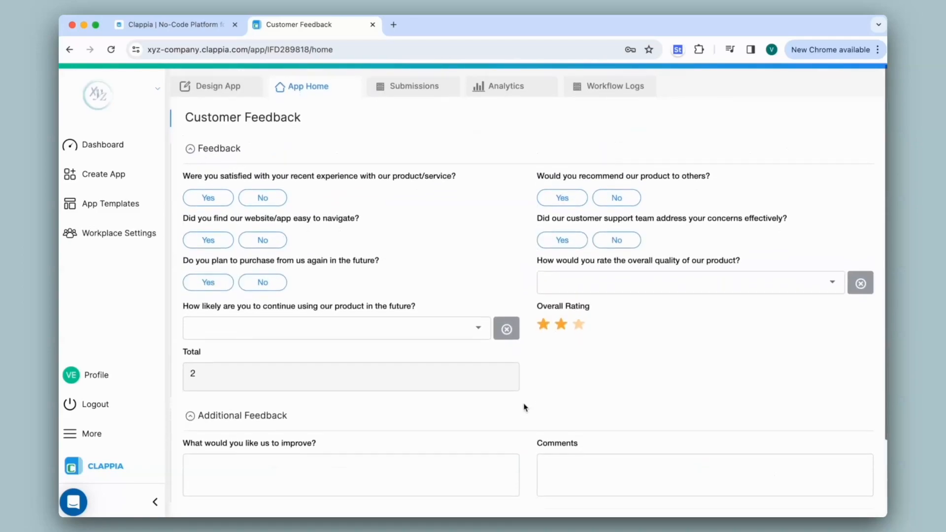
# Return to the app design, add a section below the existing Additional Feedback section, name it Additional Feedback as well, and save it.
pyautogui.click(228, 93)
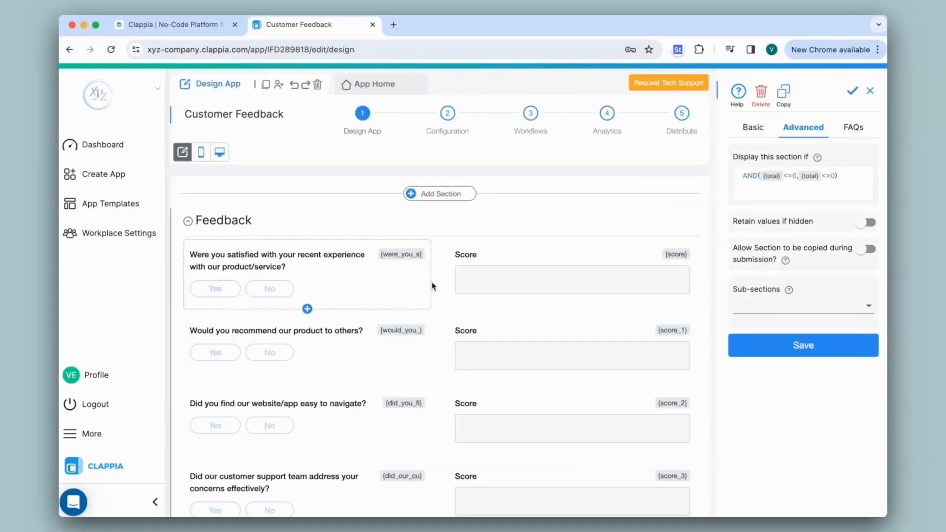
pyautogui.scroll(-10, 433, 286)
pyautogui.click(445, 332)
pyautogui.write('Additional Feedback')
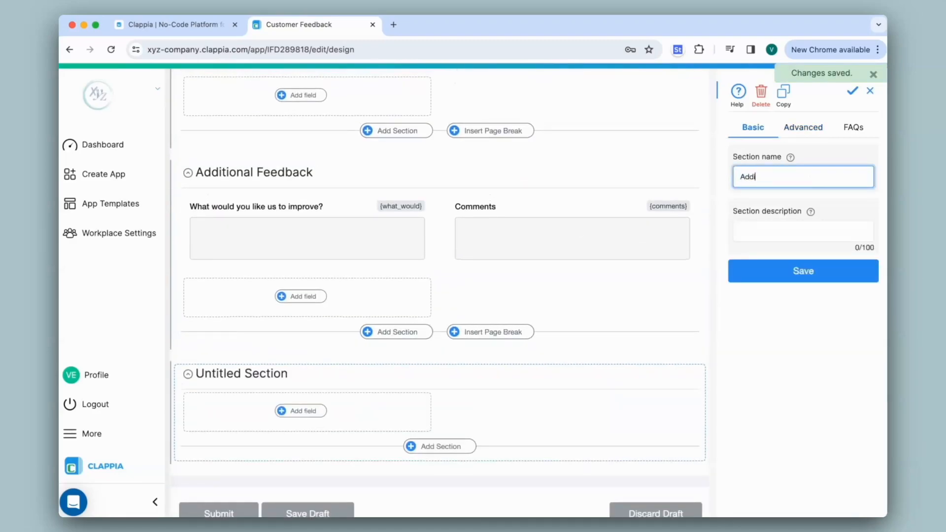
pyautogui.click(798, 280)
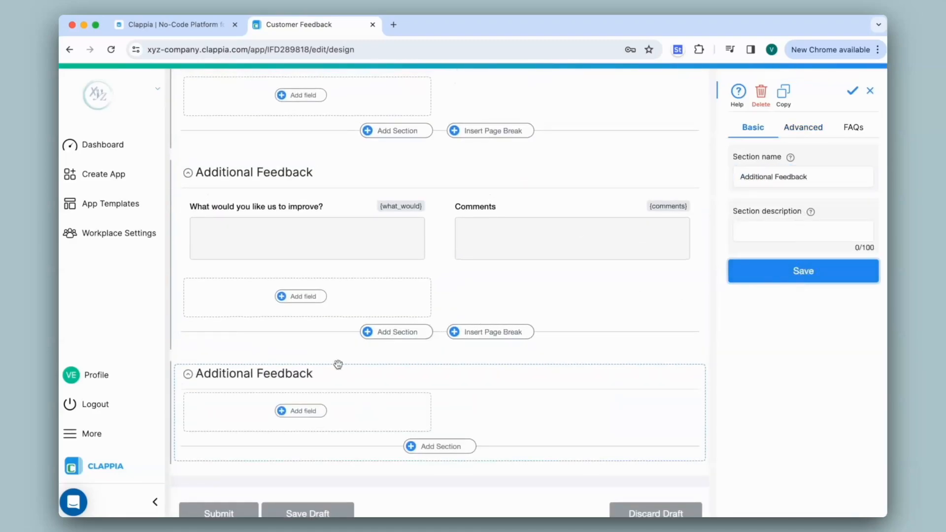
# Add a multi-line text field labelled Comments to the new, empty Additional Feedback section and save it.
pyautogui.click(290, 411)
pyautogui.click(317, 483)
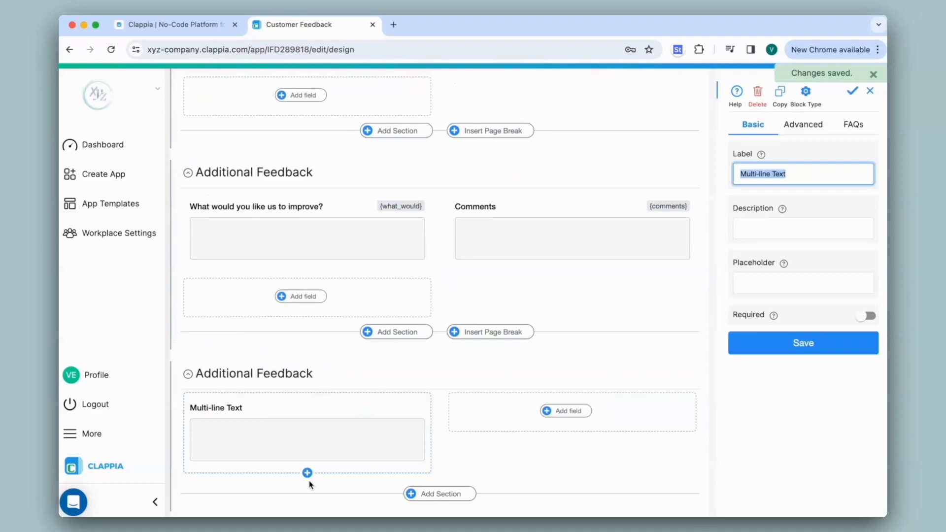
pyautogui.write('Comments')
pyautogui.click(830, 348)
# Set the second Additional Feedback section's display condition to AND({total}>=7,{total}<>0) and save it.
pyautogui.click(404, 372)
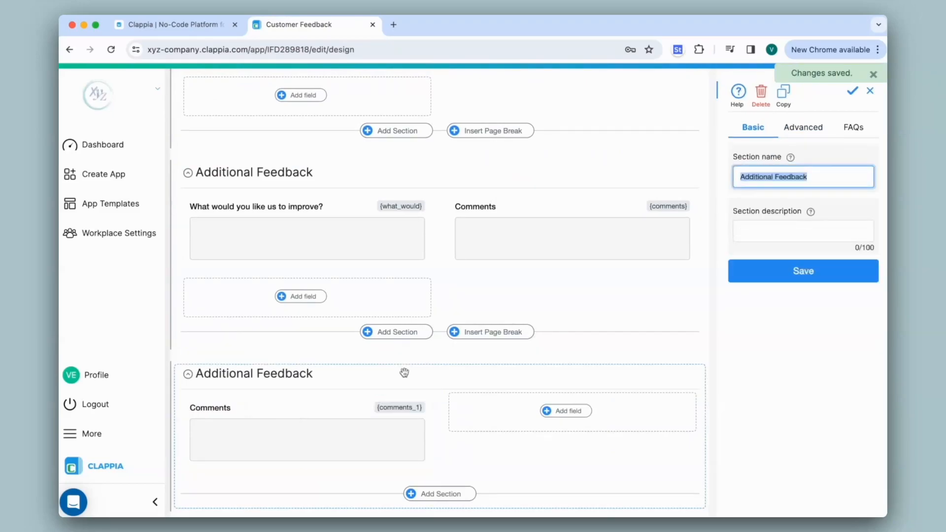
pyautogui.click(802, 128)
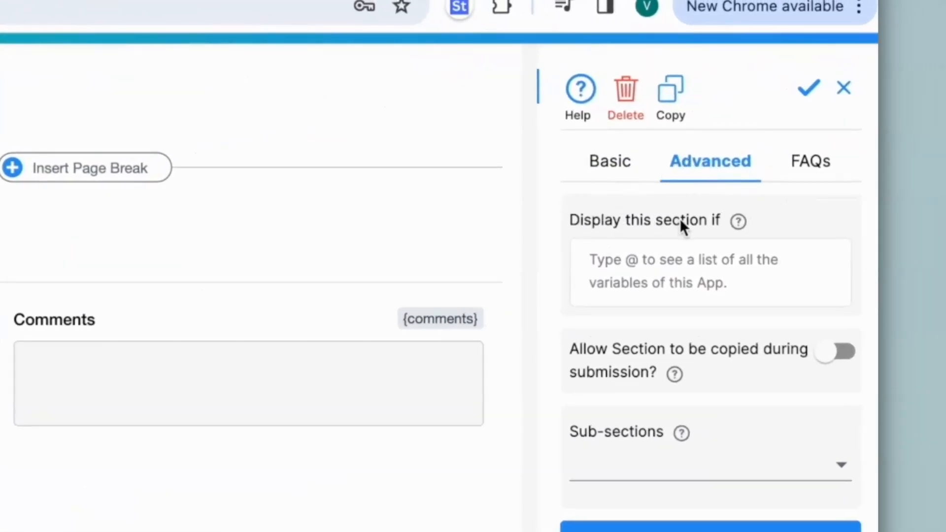
pyautogui.click(670, 267)
pyautogui.write('and')
pyautogui.click(699, 320)
pyautogui.write('@total')
pyautogui.click(716, 369)
pyautogui.write('>=')
pyautogui.write('7,@total')
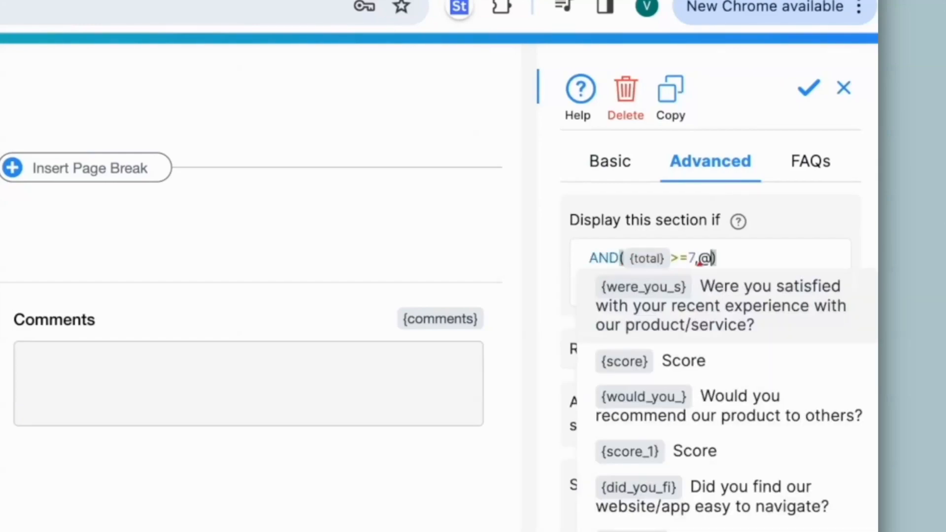
pyautogui.press('Return')
pyautogui.write('<>0')
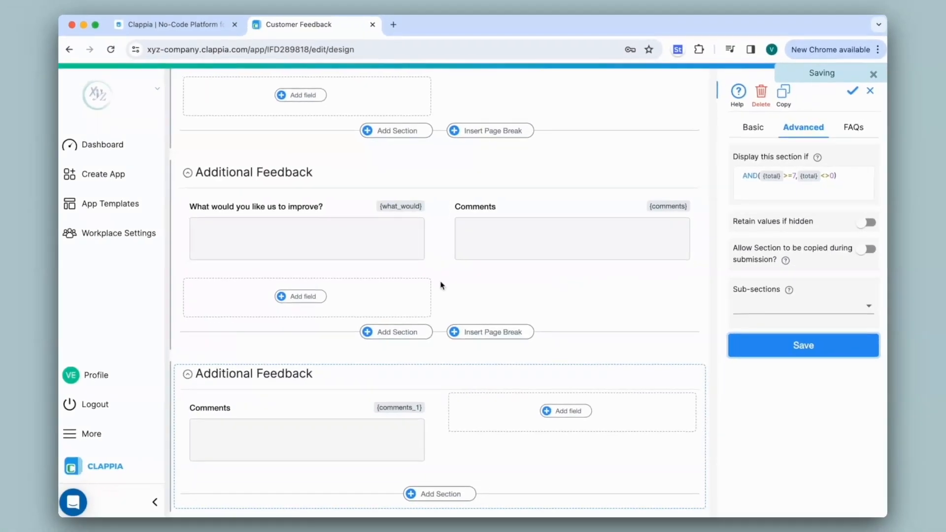
# Open the live form, give a two-star Overall Rating, and check which Additional Feedback section is displayed for a low total.
pyautogui.scroll(15, 441, 285)
pyautogui.click(387, 88)
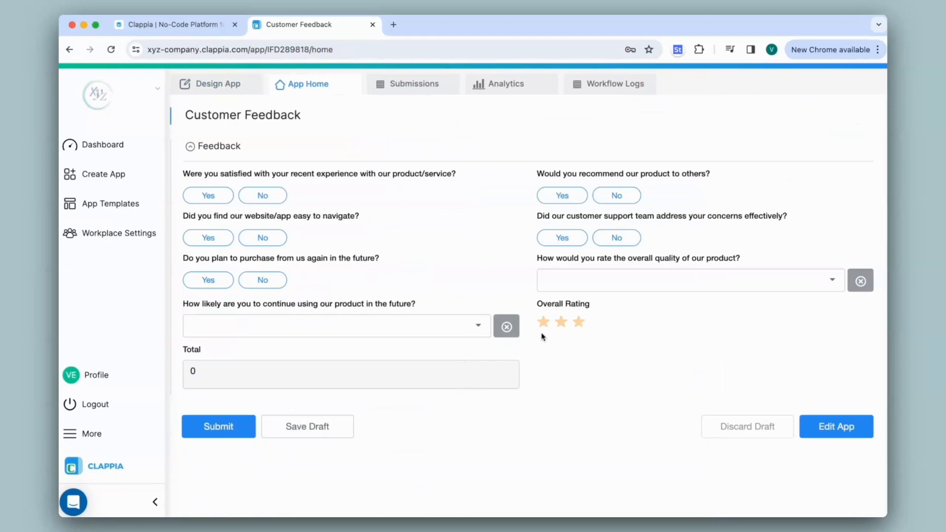
pyautogui.click(562, 322)
pyautogui.scroll(-2, 566, 324)
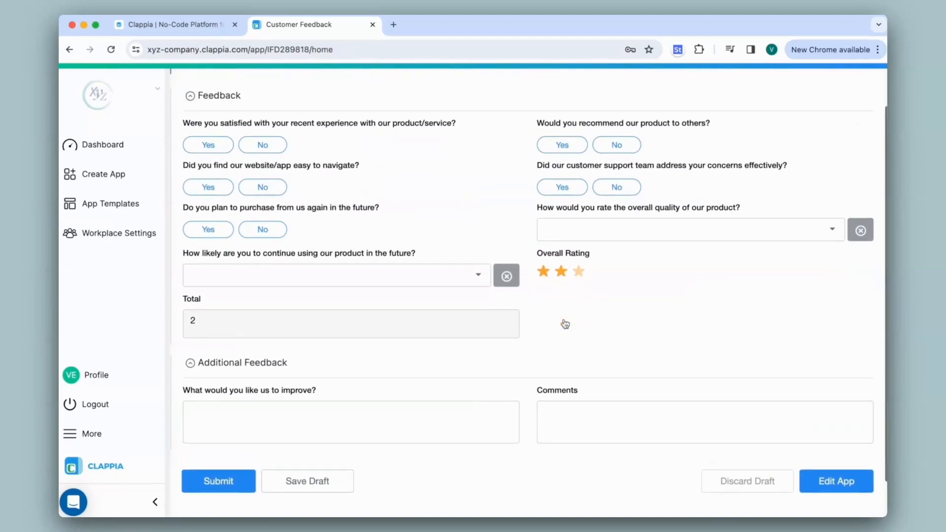
# Test the high-total section by answering Yes to all five Yes/No questions, Very Likely for continued use, and Excellent for product quality.
pyautogui.scroll(1, 565, 324)
pyautogui.click(562, 218)
pyautogui.click(563, 176)
pyautogui.click(208, 176)
pyautogui.click(208, 218)
pyautogui.click(215, 260)
pyautogui.click(363, 305)
pyautogui.click(357, 339)
pyautogui.click(572, 261)
pyautogui.click(567, 298)
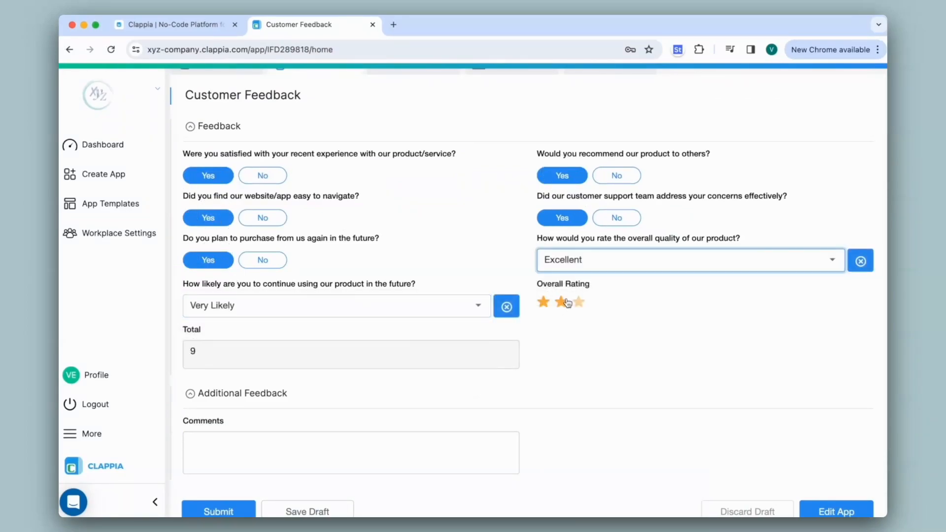
pyautogui.scroll(1, 470, 395)
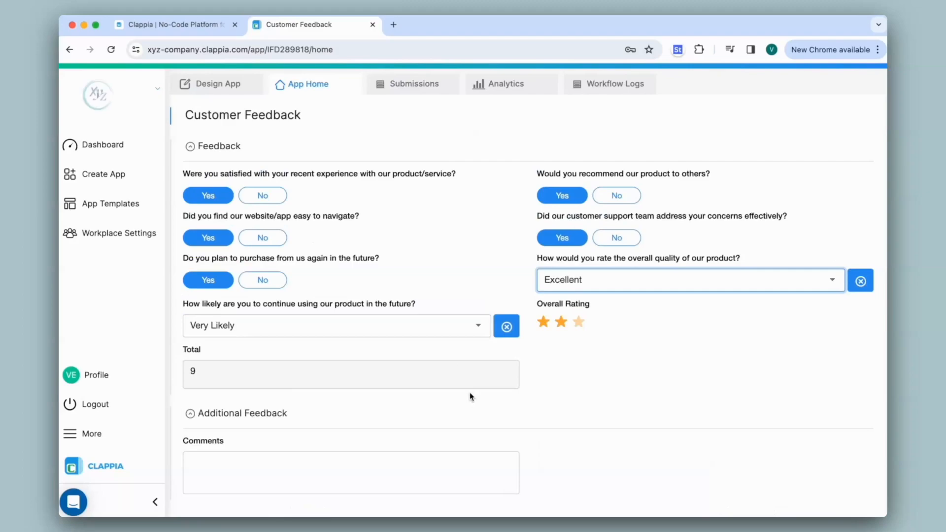
pyautogui.click(259, 199)
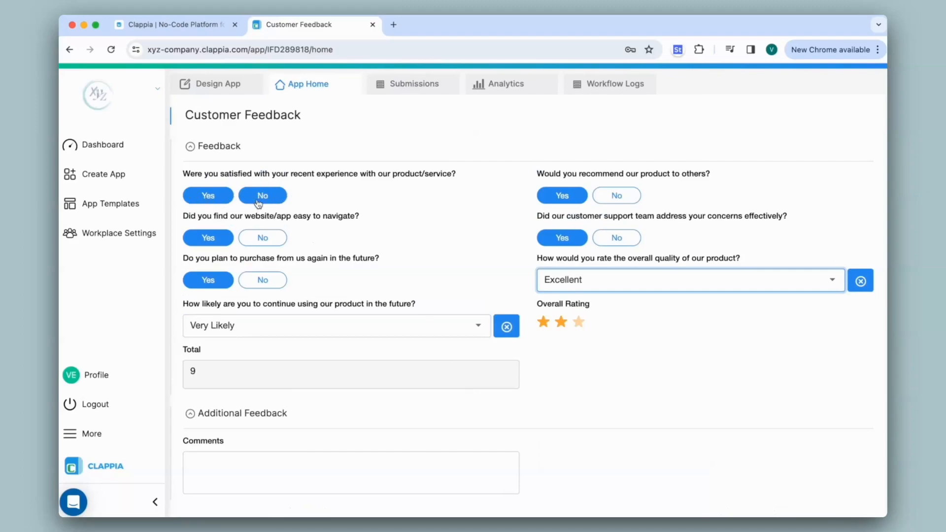
pyautogui.click(314, 326)
pyautogui.click(581, 367)
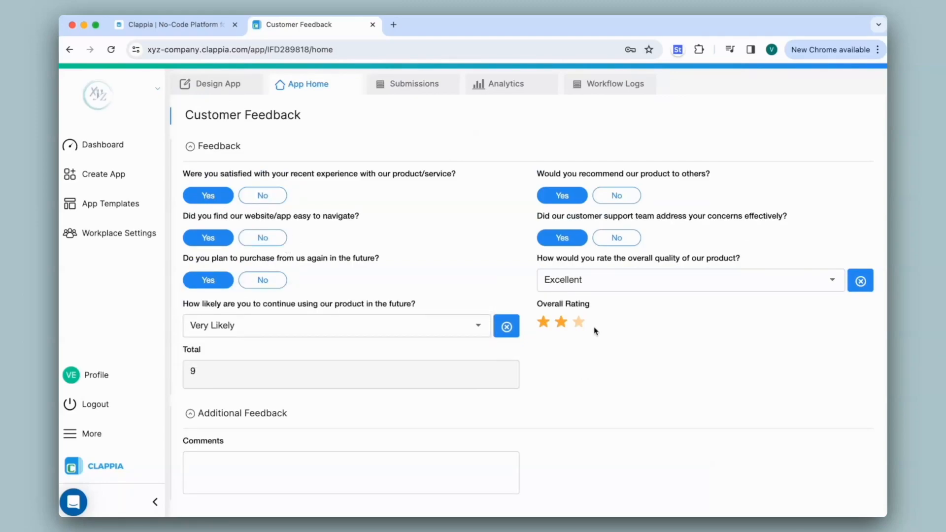
pyautogui.scroll(-3, 476, 368)
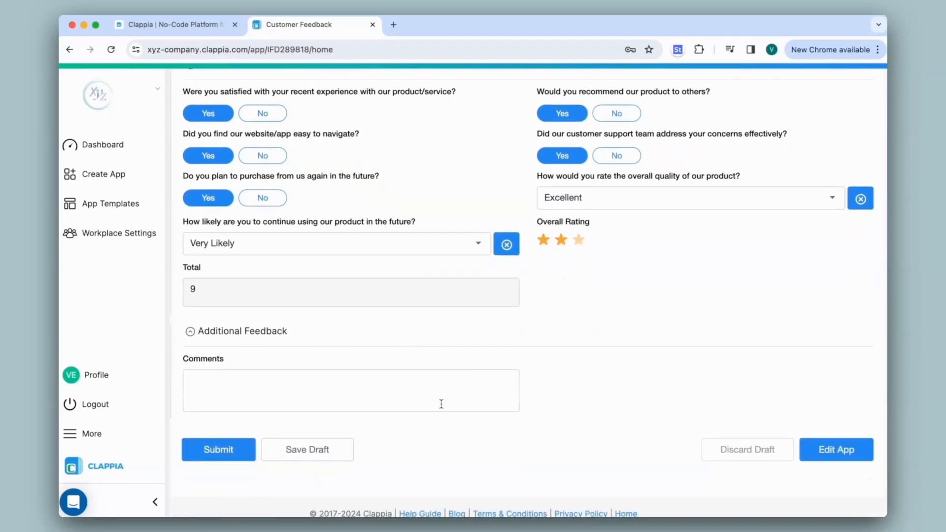
pyautogui.scroll(3, 438, 404)
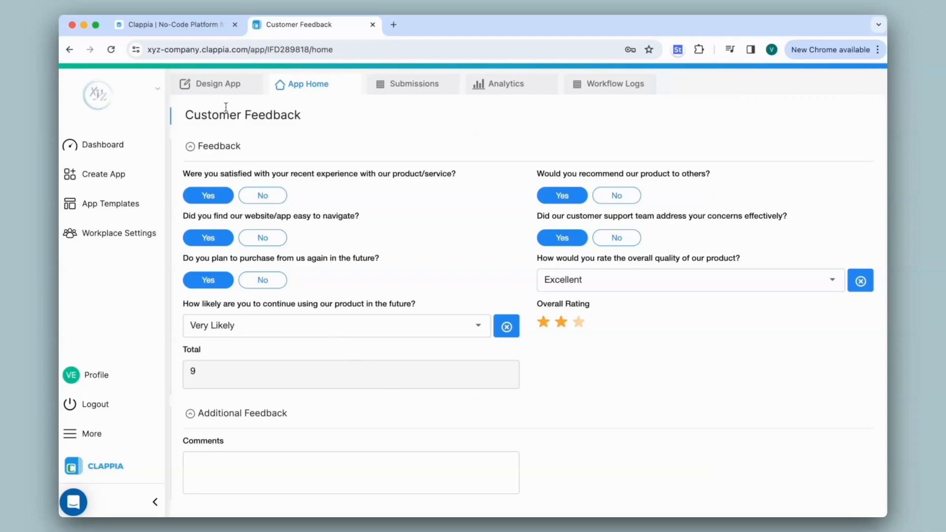
# Return from the live form to the Customer Feedback app's design.
pyautogui.click(219, 85)
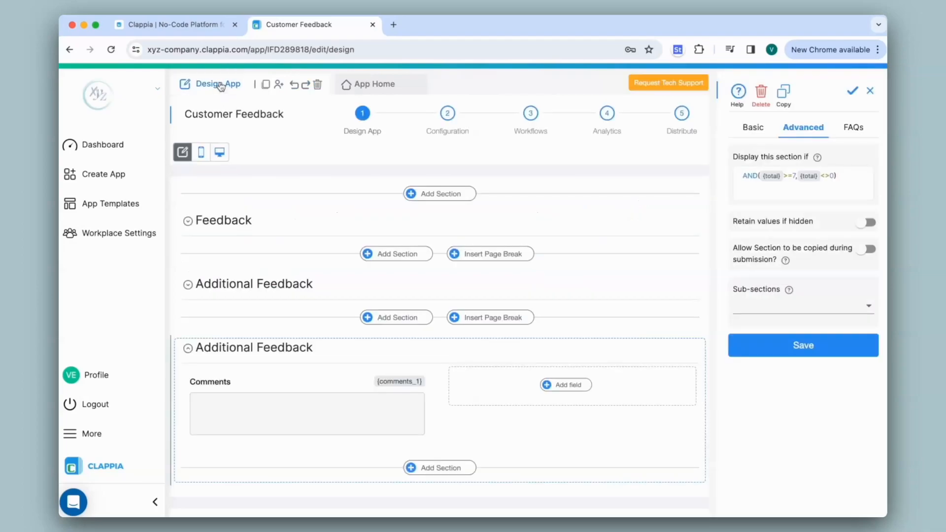